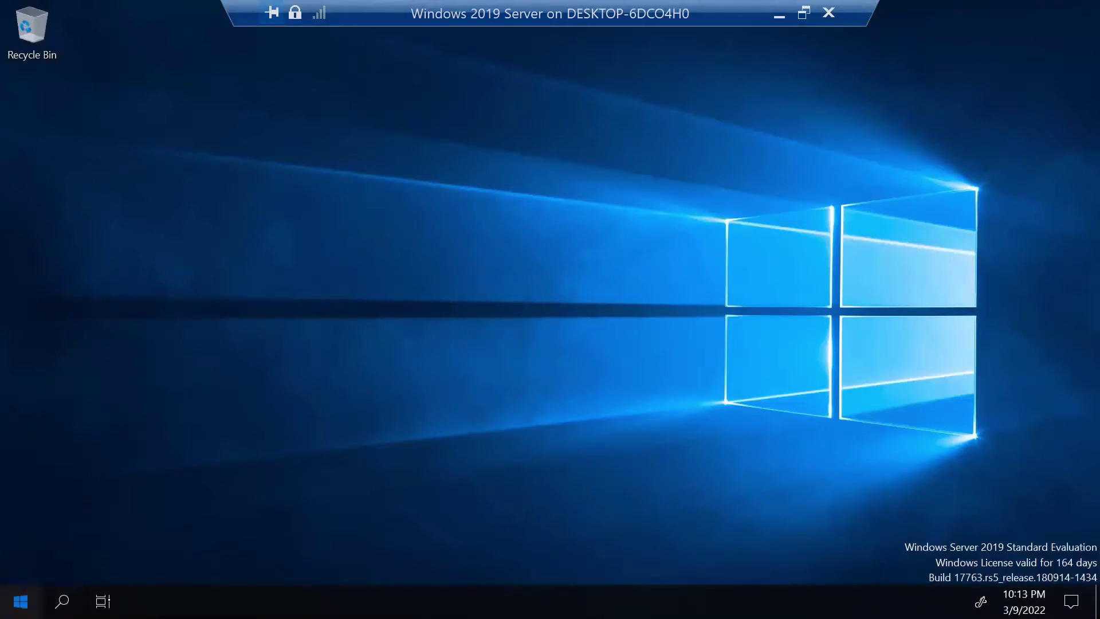
click(21, 601)
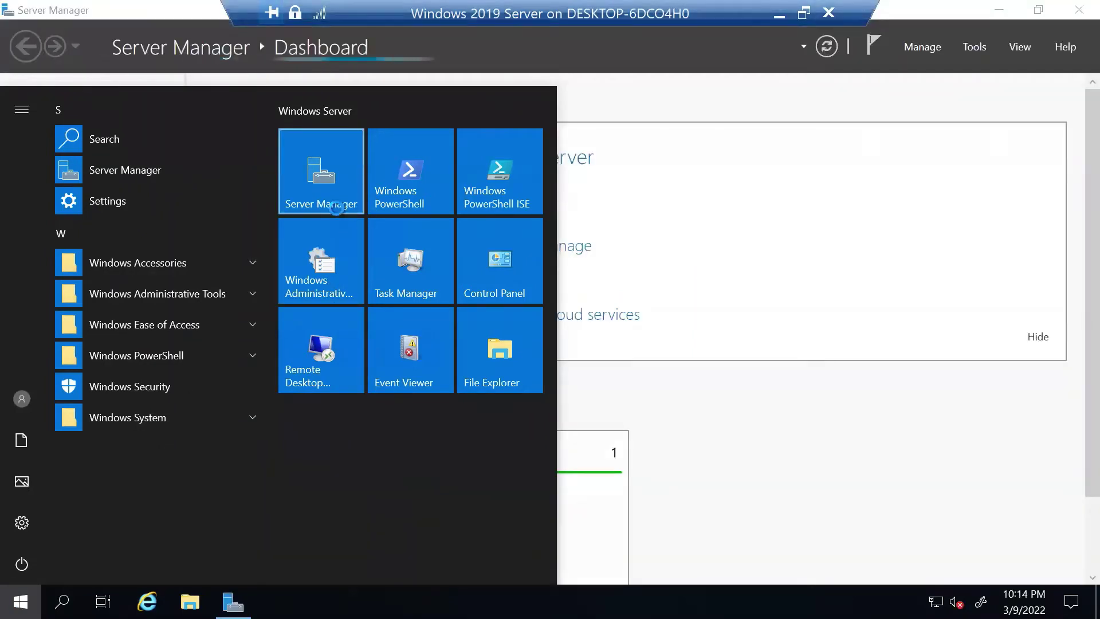
click(337, 212)
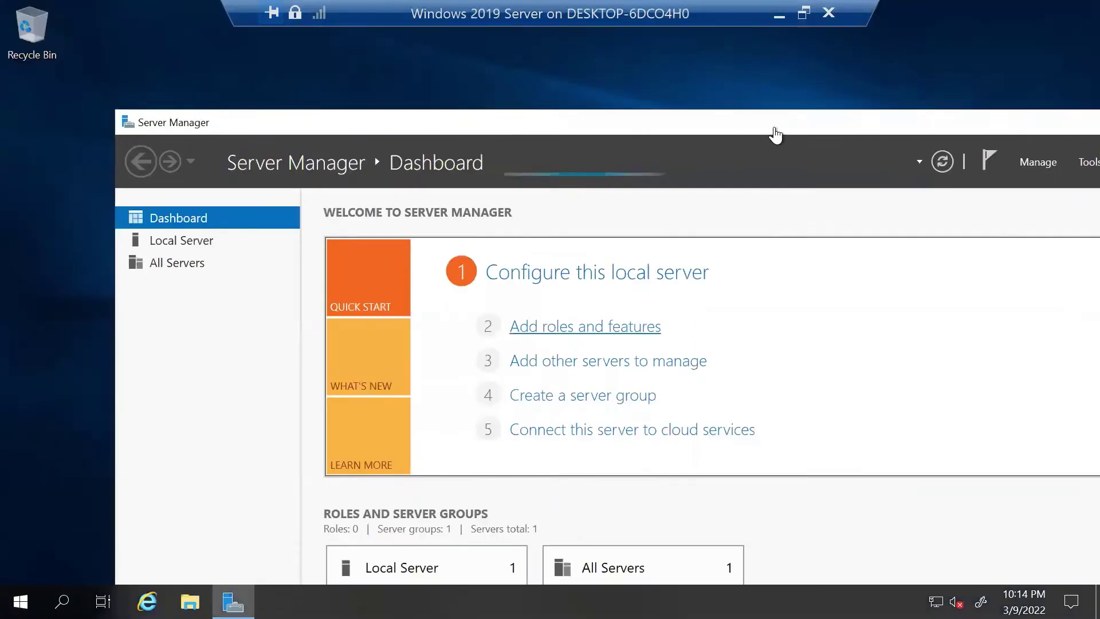
drag(803, 122, 706, 122)
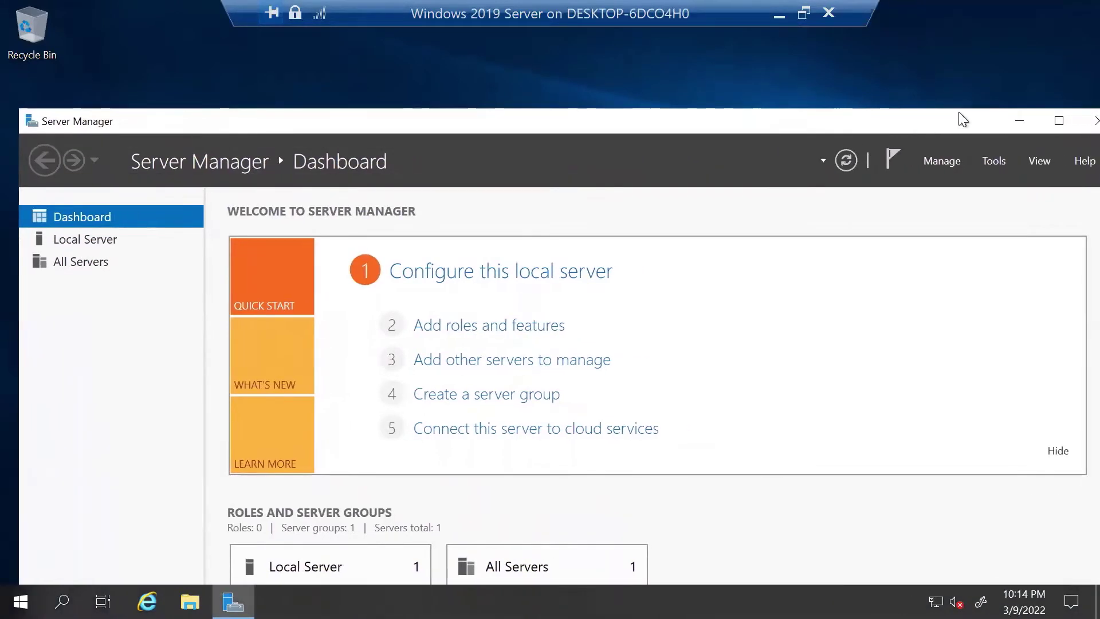
click(1070, 128)
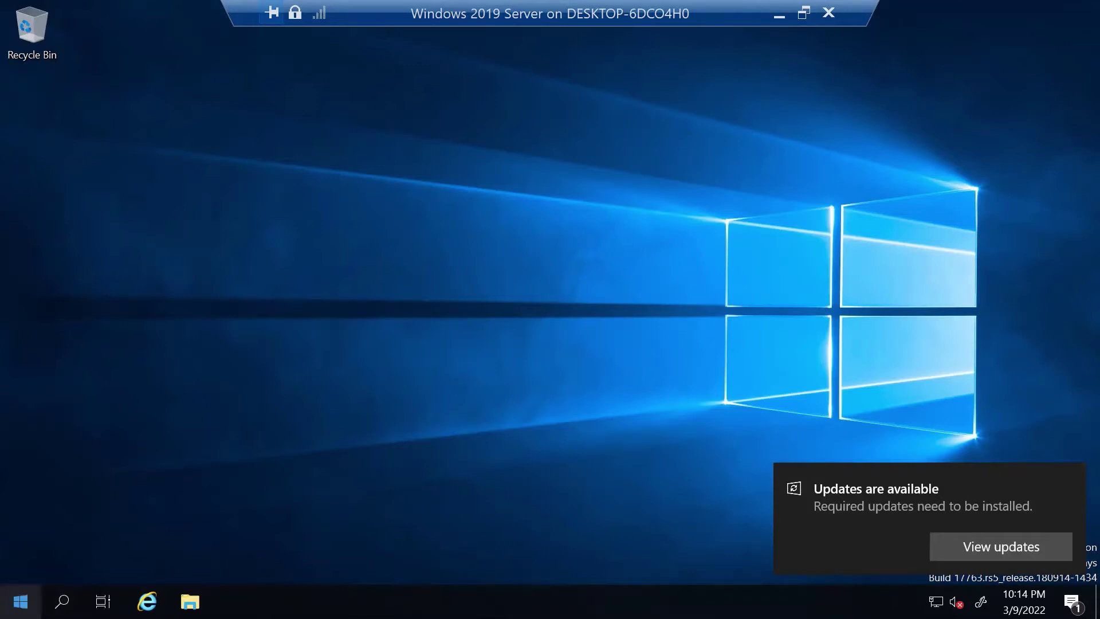
- Open Server Manager and maximize its window
click(20, 601)
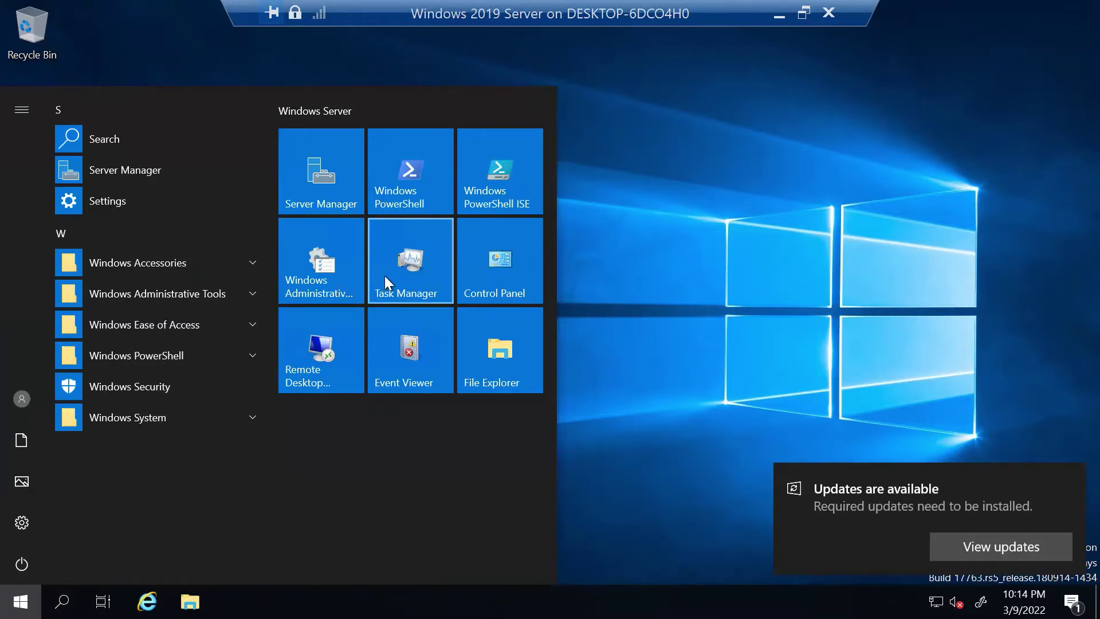
click(328, 177)
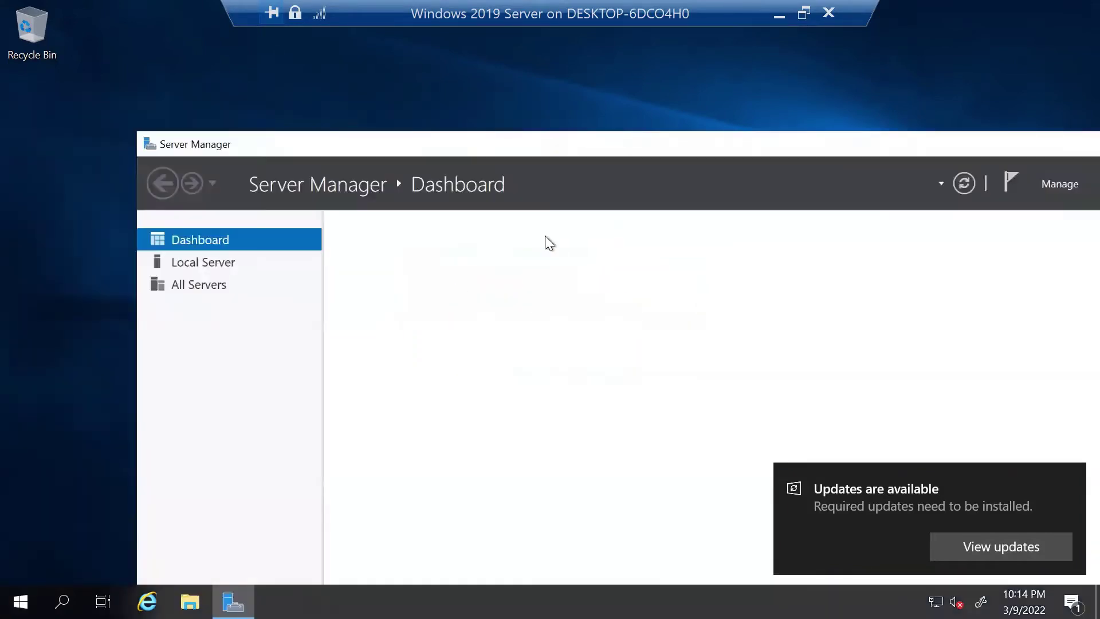
double_click(609, 144)
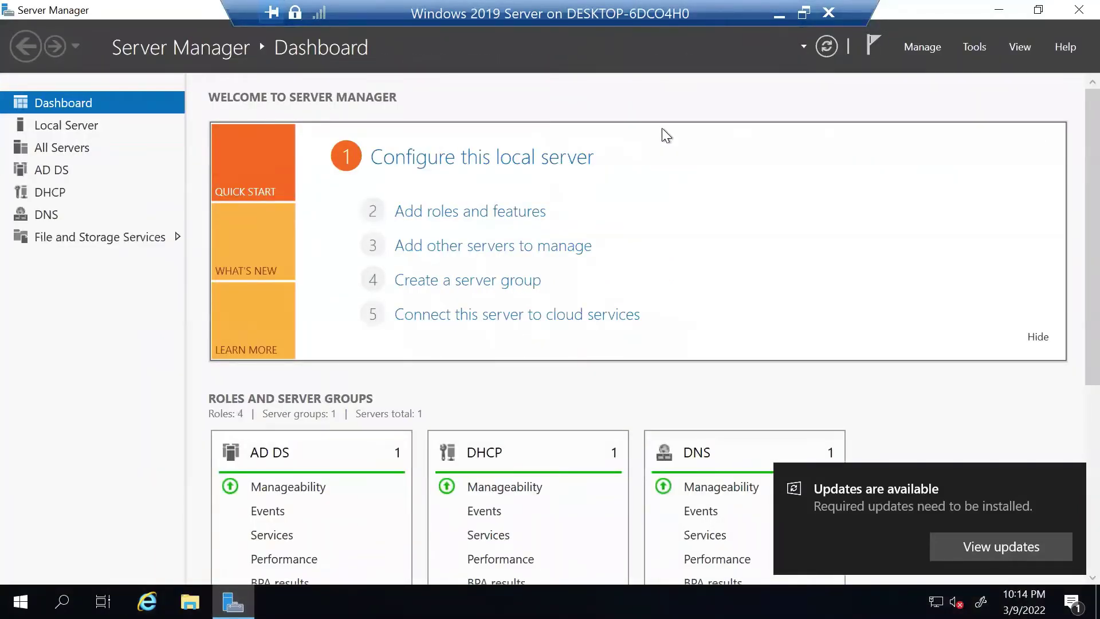
- Start the Add Roles and Features Wizard and choose a role-based or feature-based installation on server Win2019-DC02
click(974, 50)
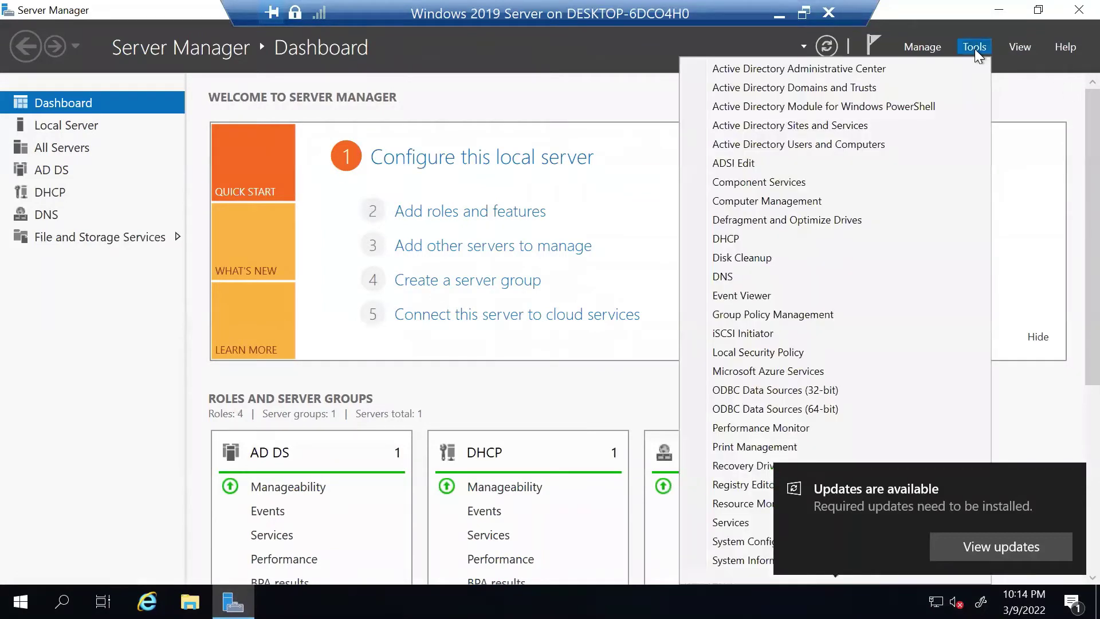
click(923, 44)
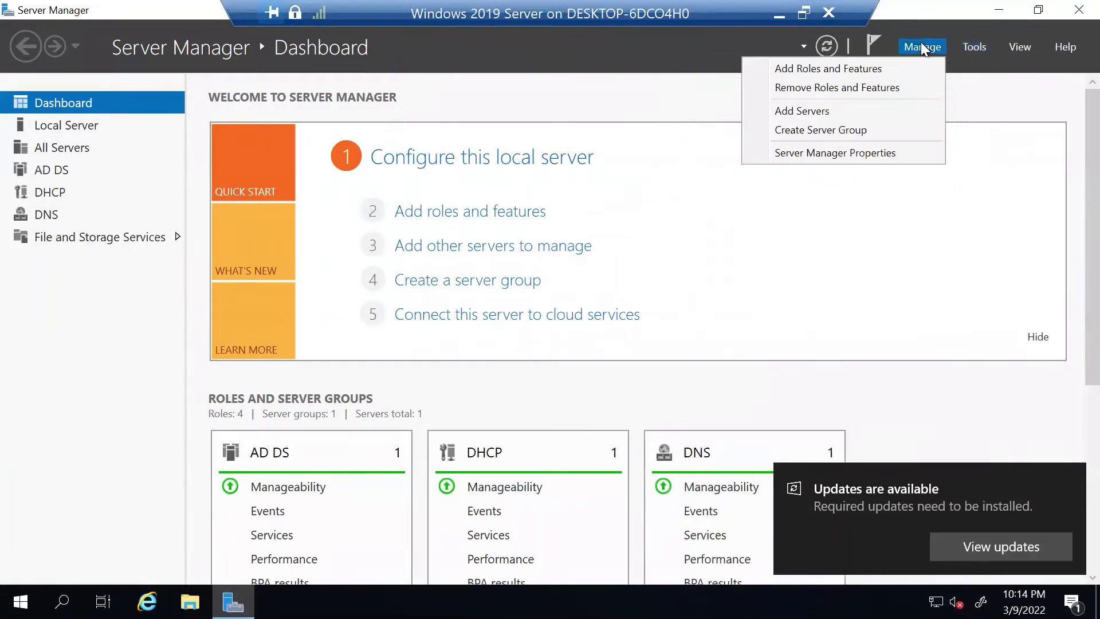
click(865, 67)
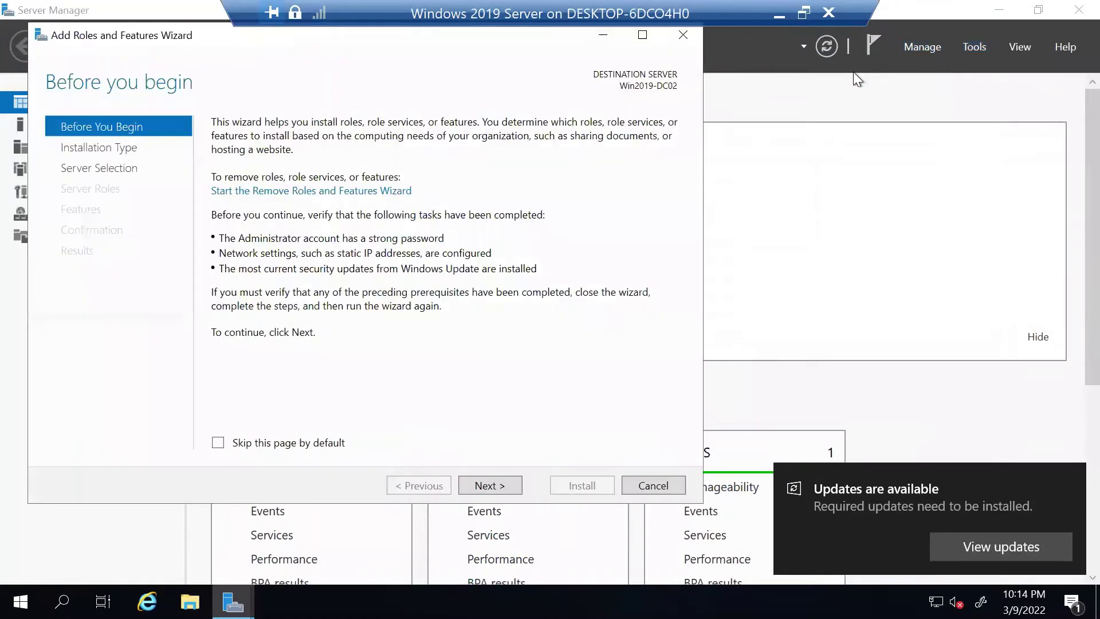
click(490, 485)
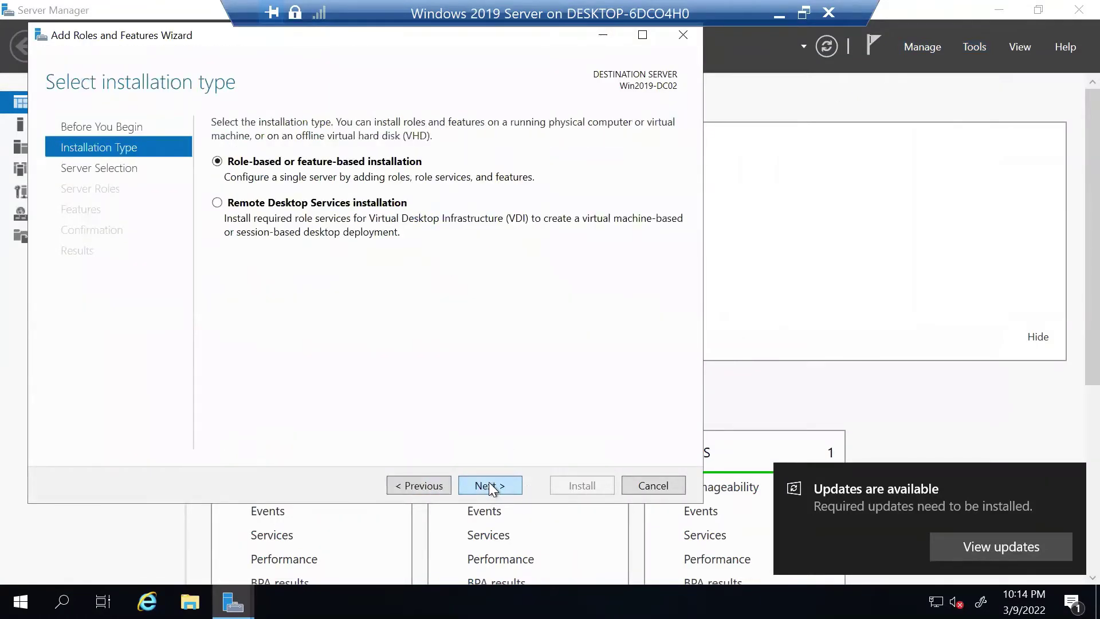
click(490, 485)
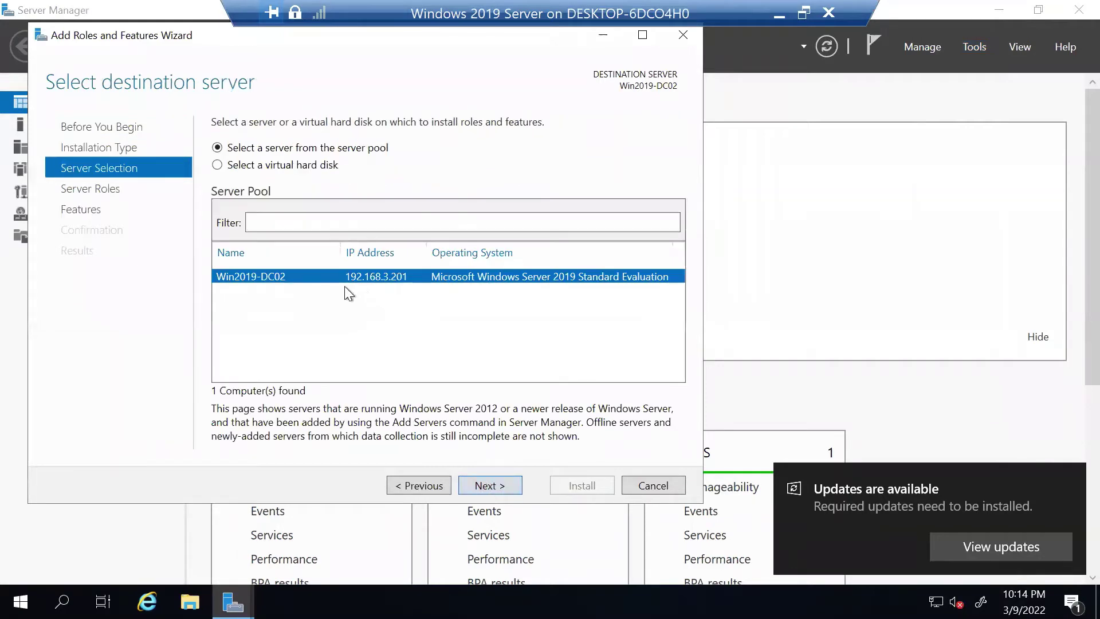
drag(341, 252, 306, 252)
click(483, 486)
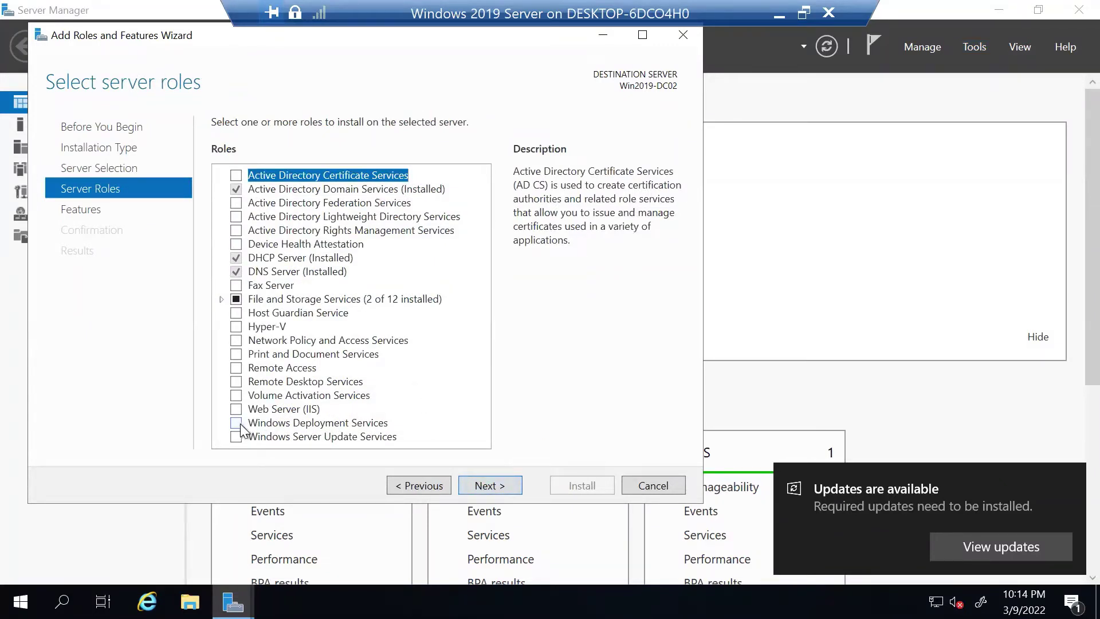
- Add the Windows Deployment Services role with its required management tools, without selecting any additional features
click(245, 427)
click(237, 422)
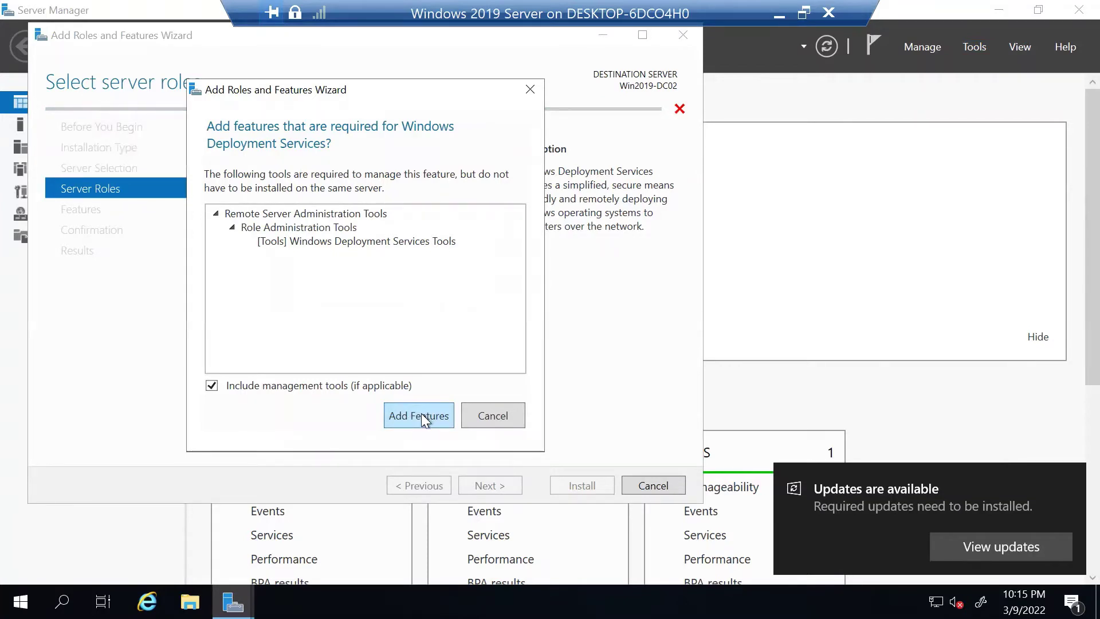
click(421, 414)
click(491, 486)
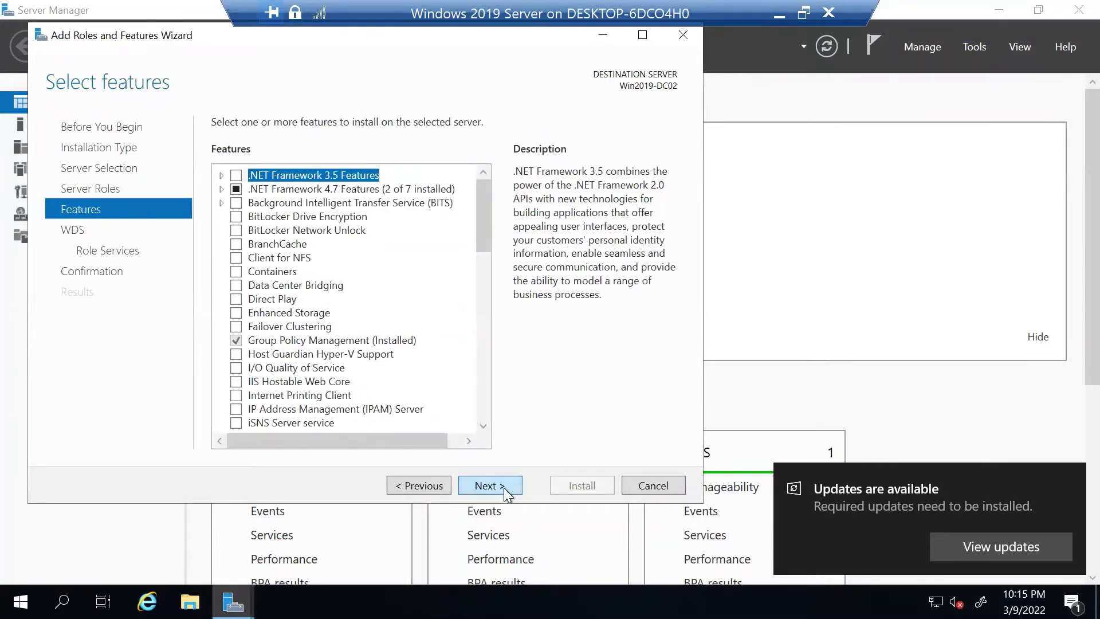
click(504, 485)
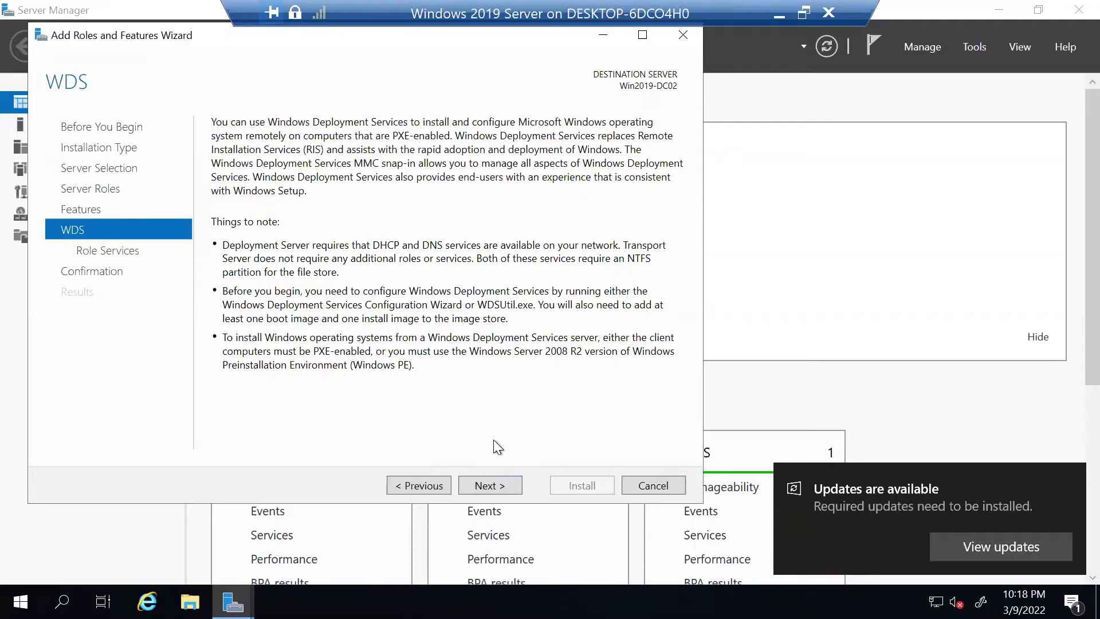
- Review the Deployment Server and Transport Server role service descriptions and proceed with both selected
click(487, 490)
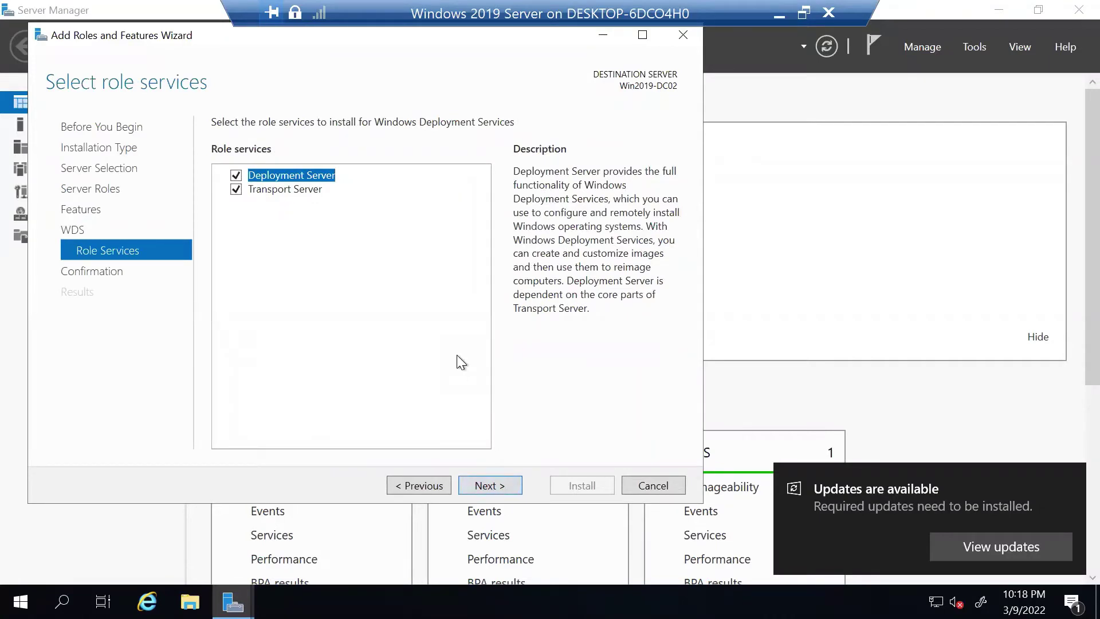
click(287, 190)
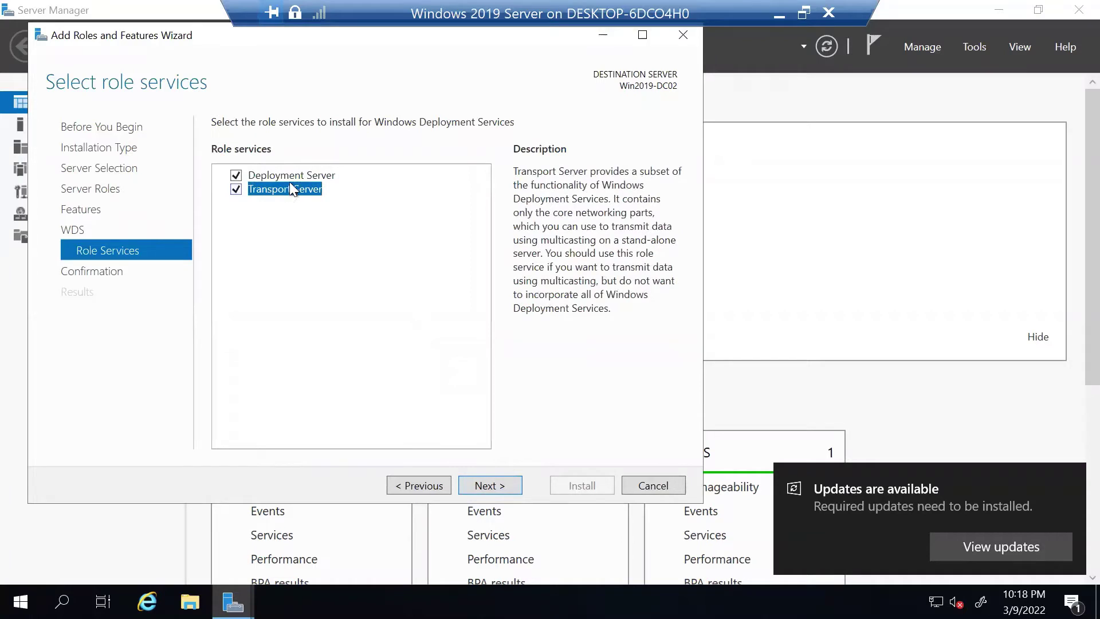
click(292, 177)
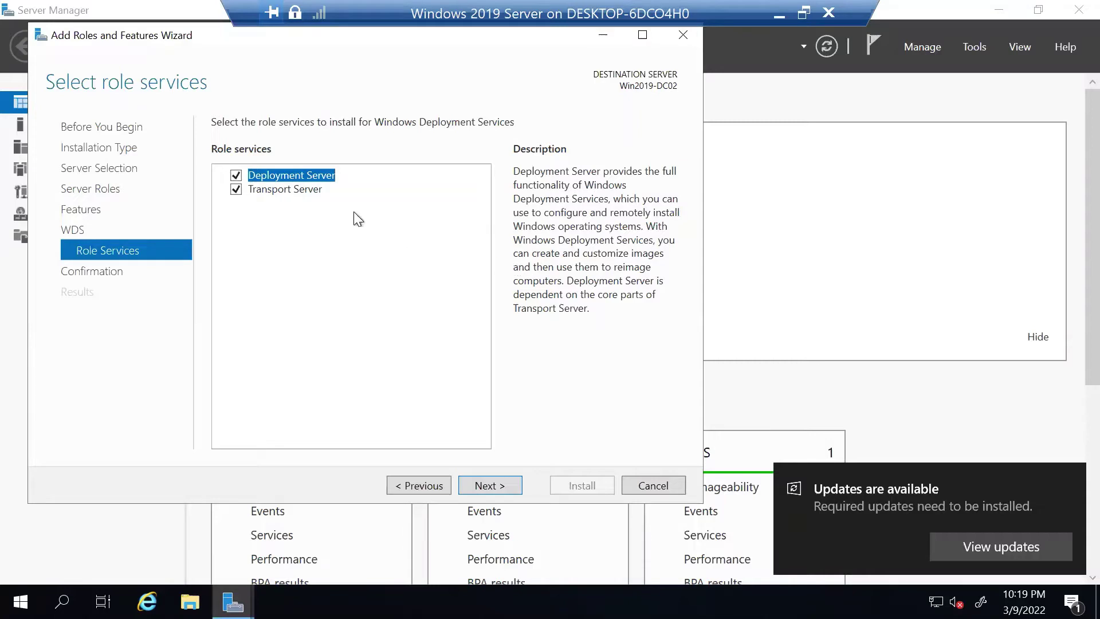
click(313, 194)
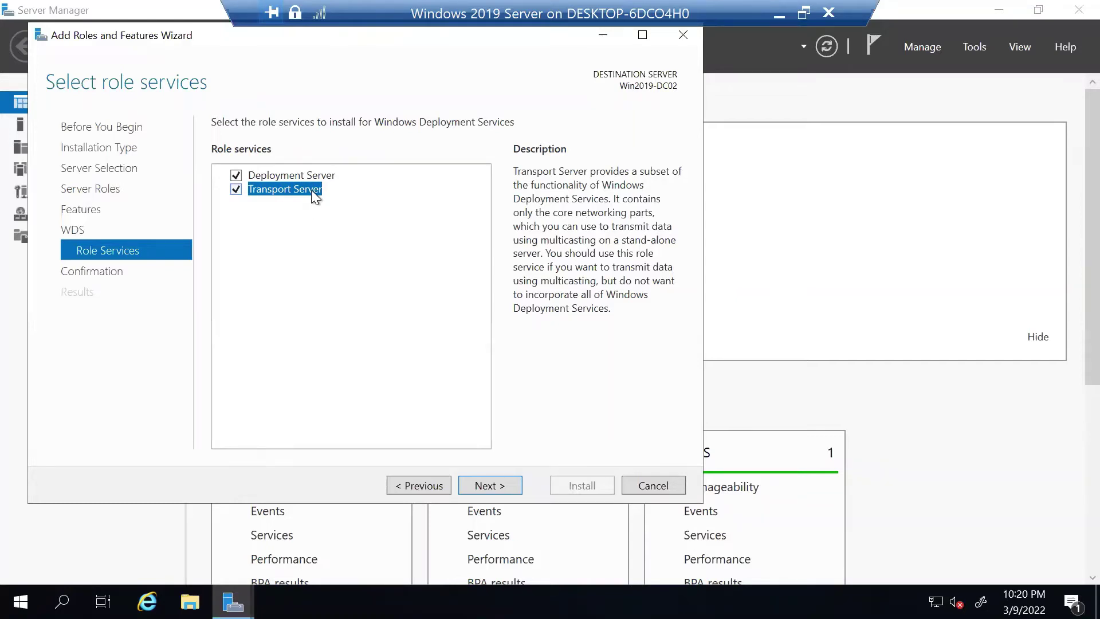
click(497, 483)
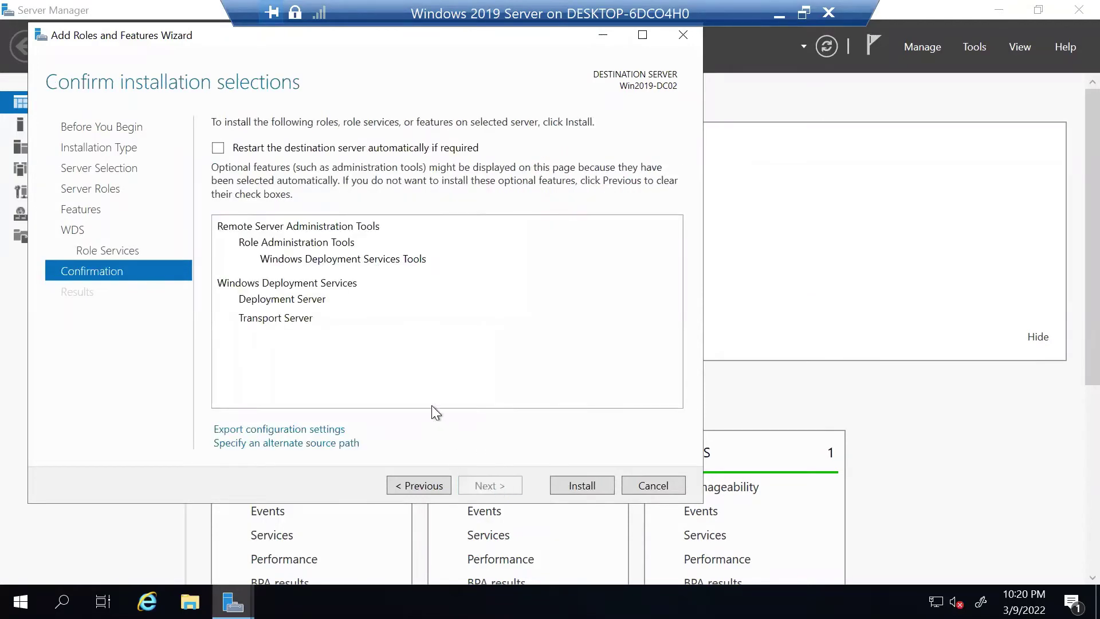
- Allow automatic restart of the destination server, install the selected role, and close the wizard when it completes
click(219, 148)
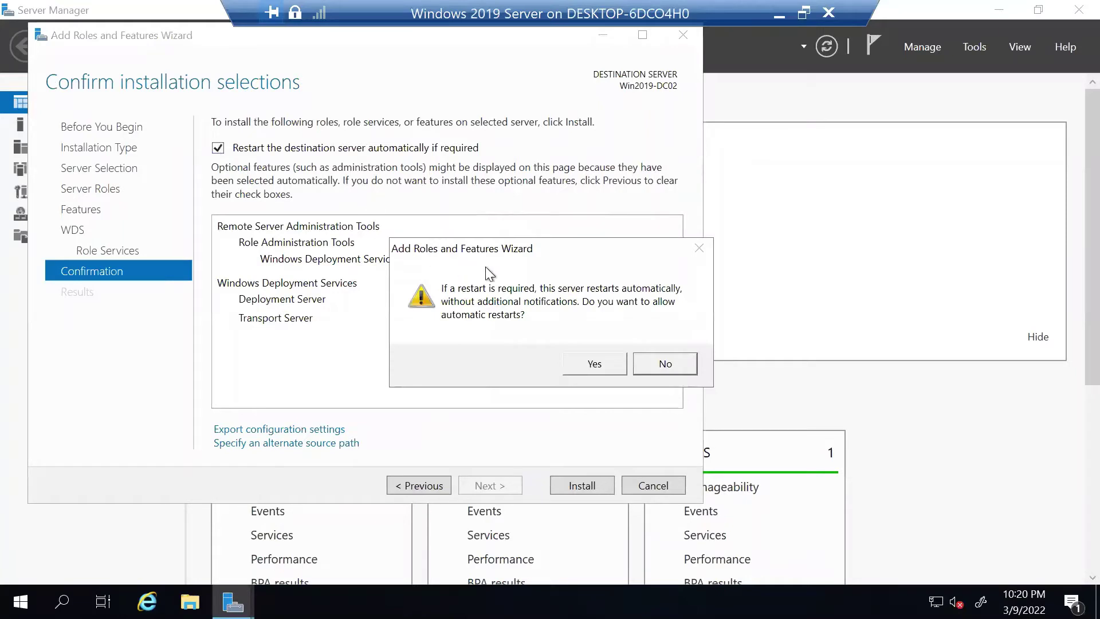
click(594, 365)
click(586, 483)
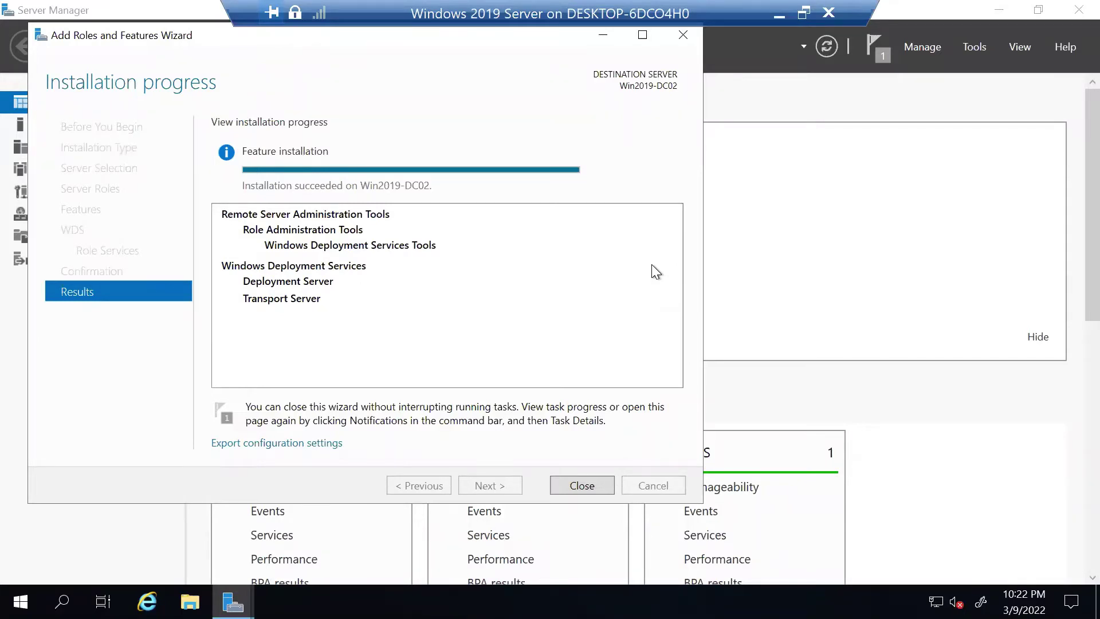
click(583, 486)
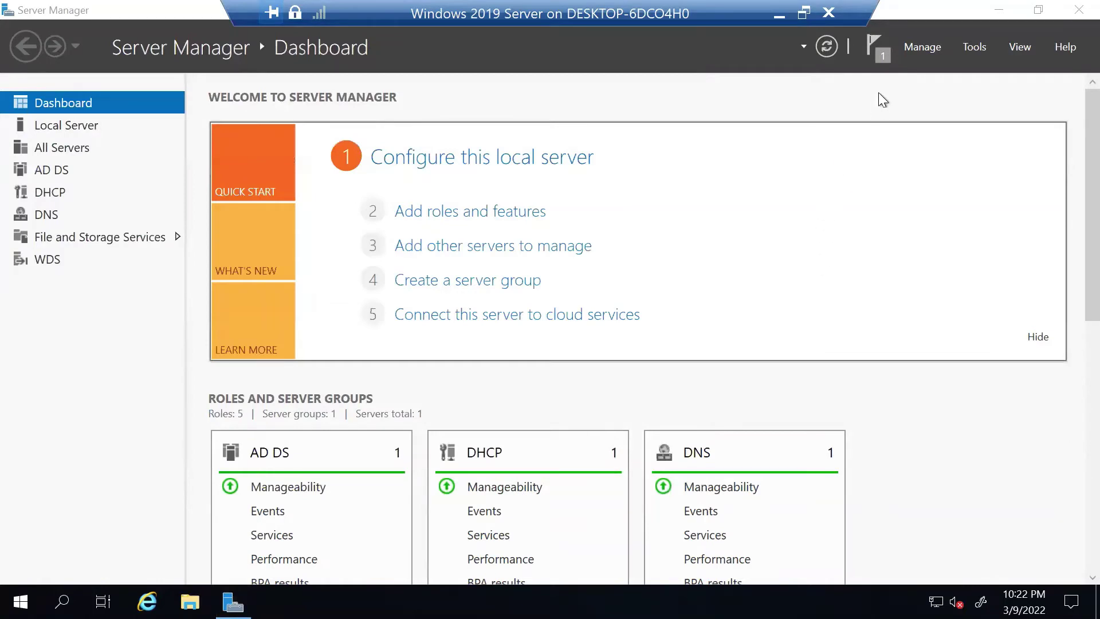
- Check the feature installation notification in Server Manager and minimize the window
click(885, 60)
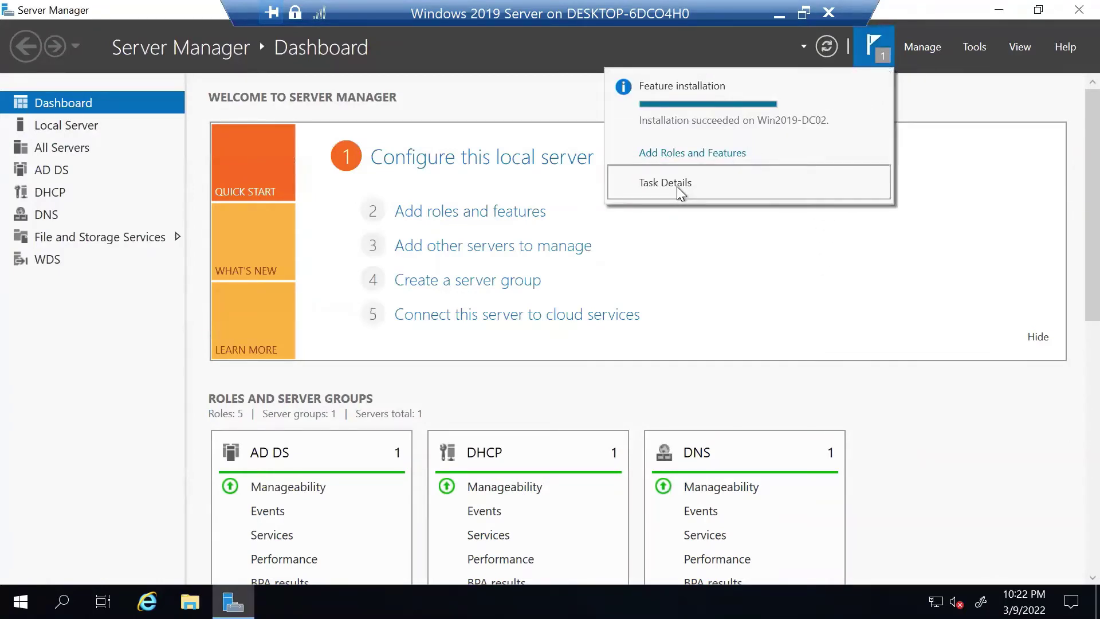
click(1073, 22)
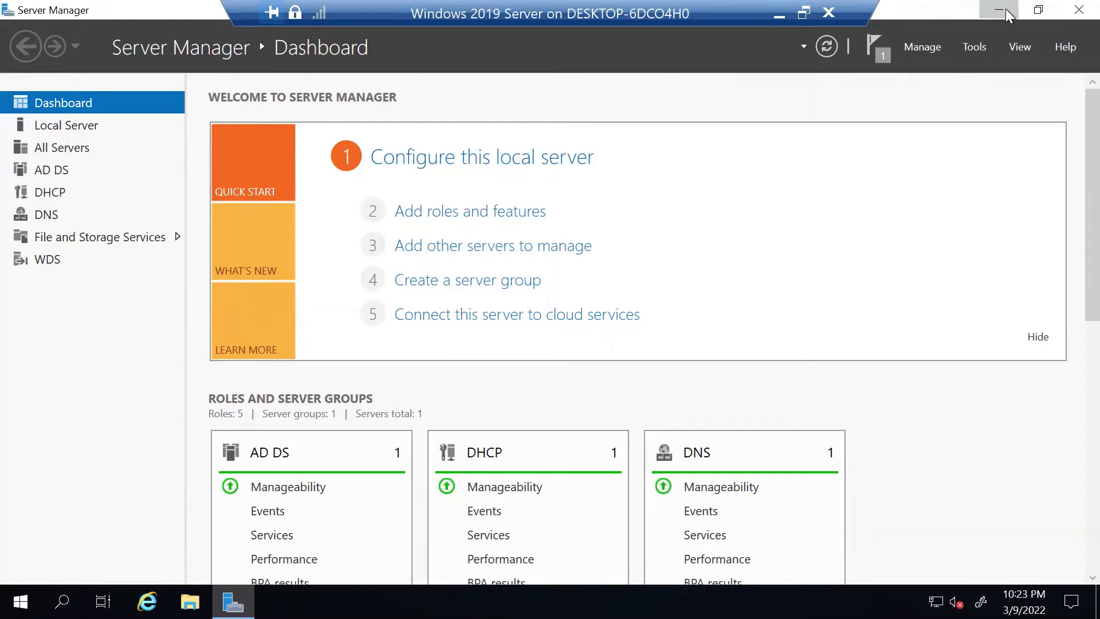
click(998, 16)
- Open the Windows Deployment Services console from Windows Administrative Tools and maximize it
click(21, 601)
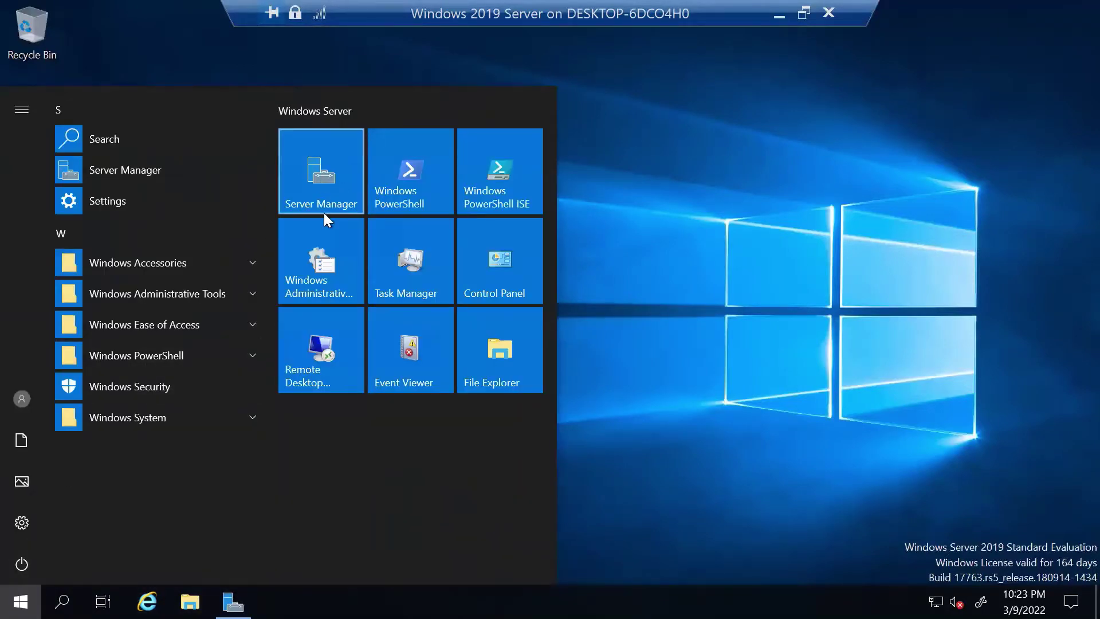
click(332, 270)
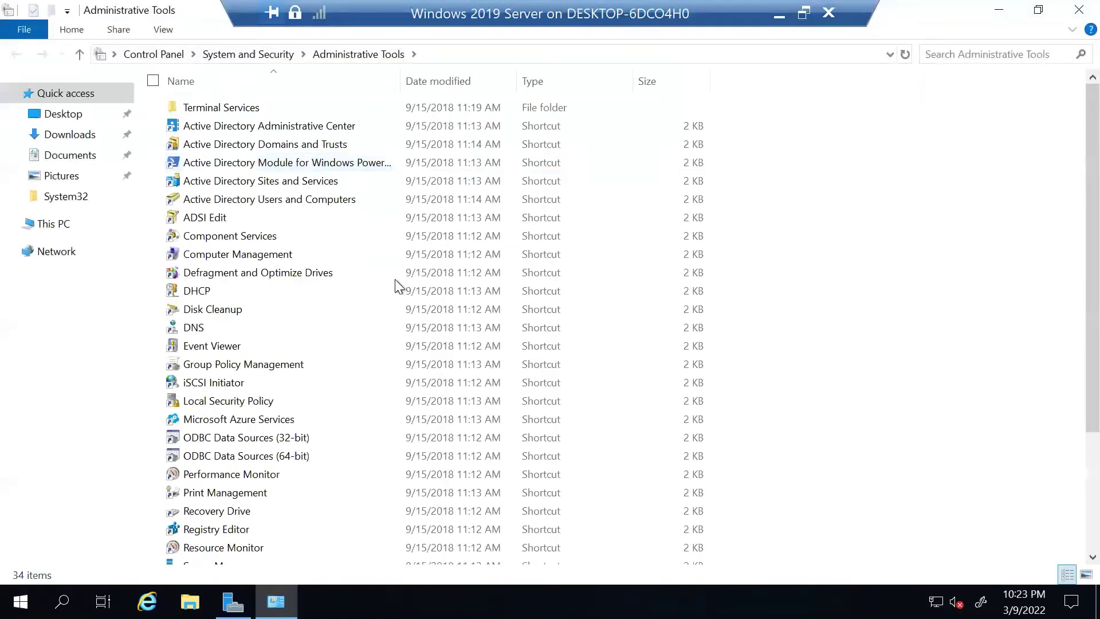
scroll(350, 355, down, 3)
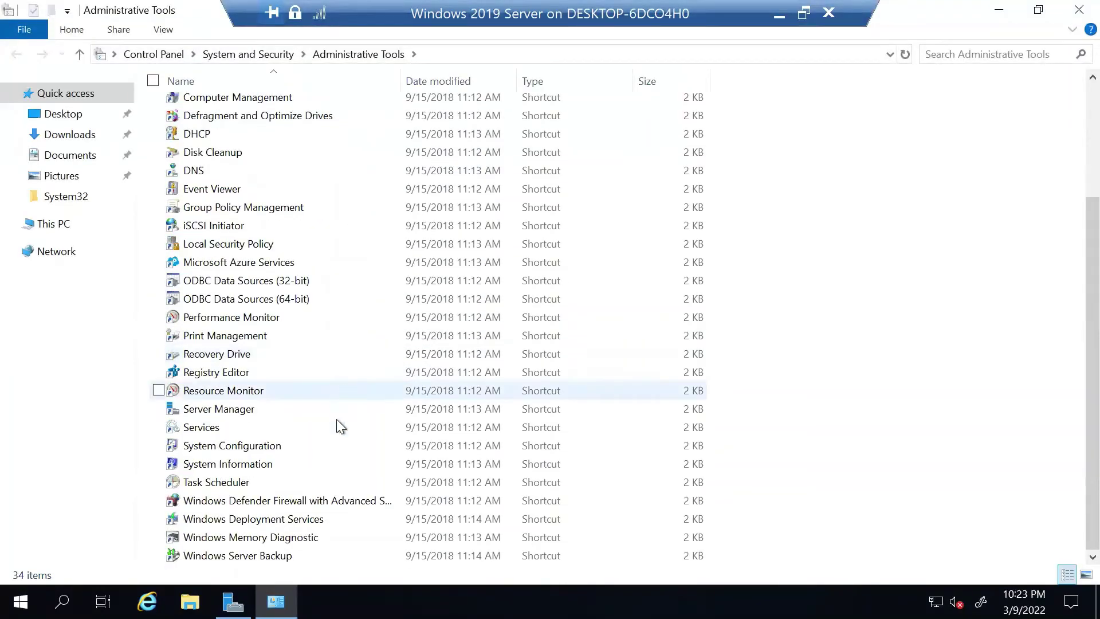
click(335, 501)
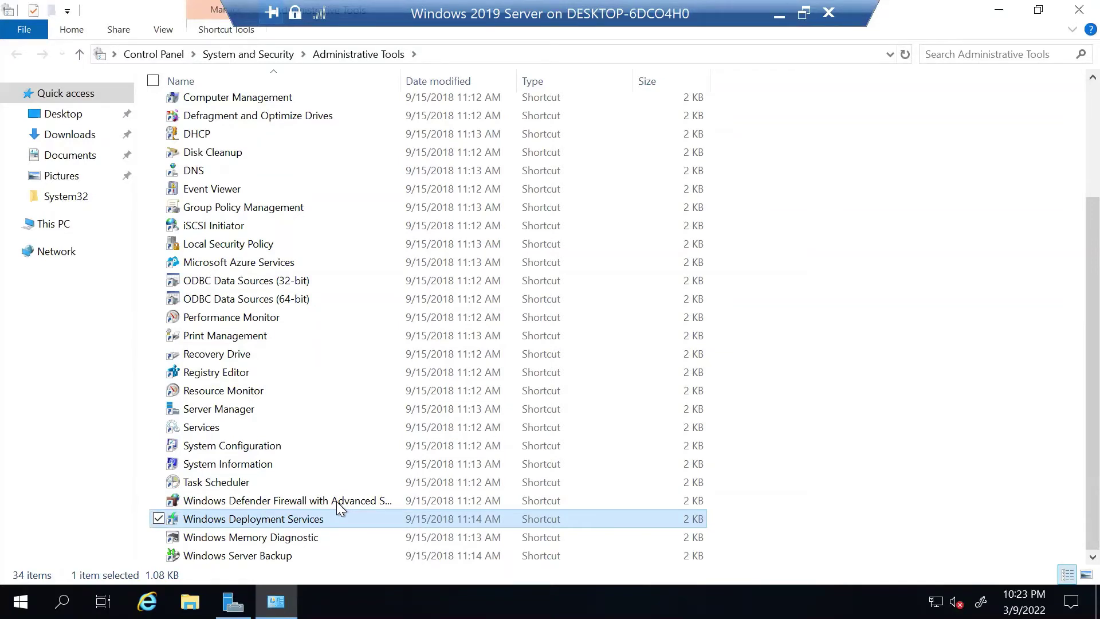
key(Return)
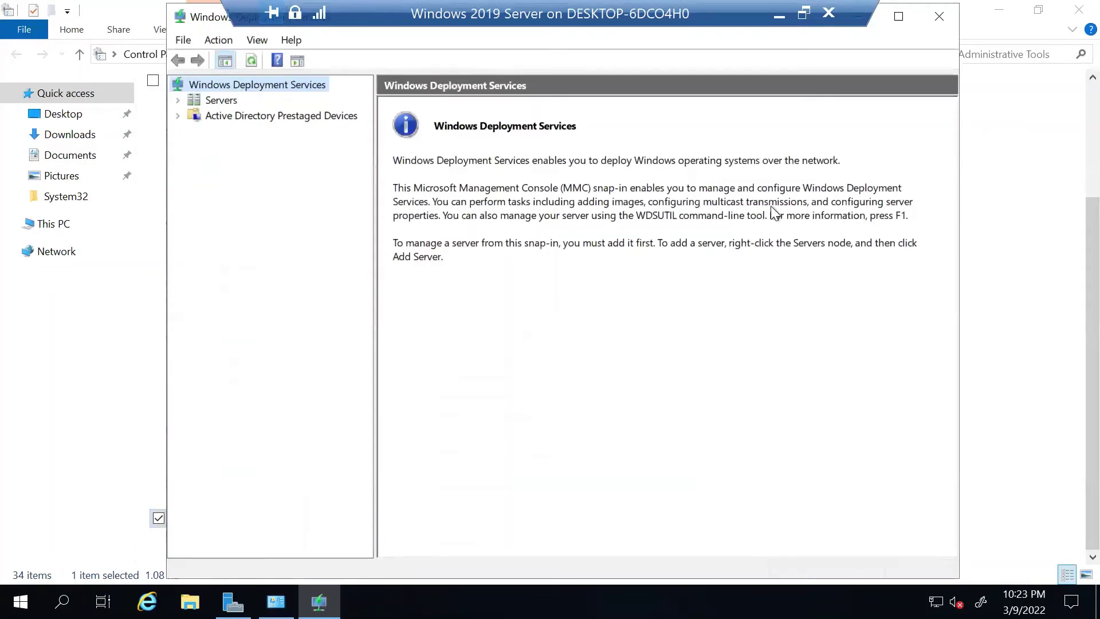
click(897, 21)
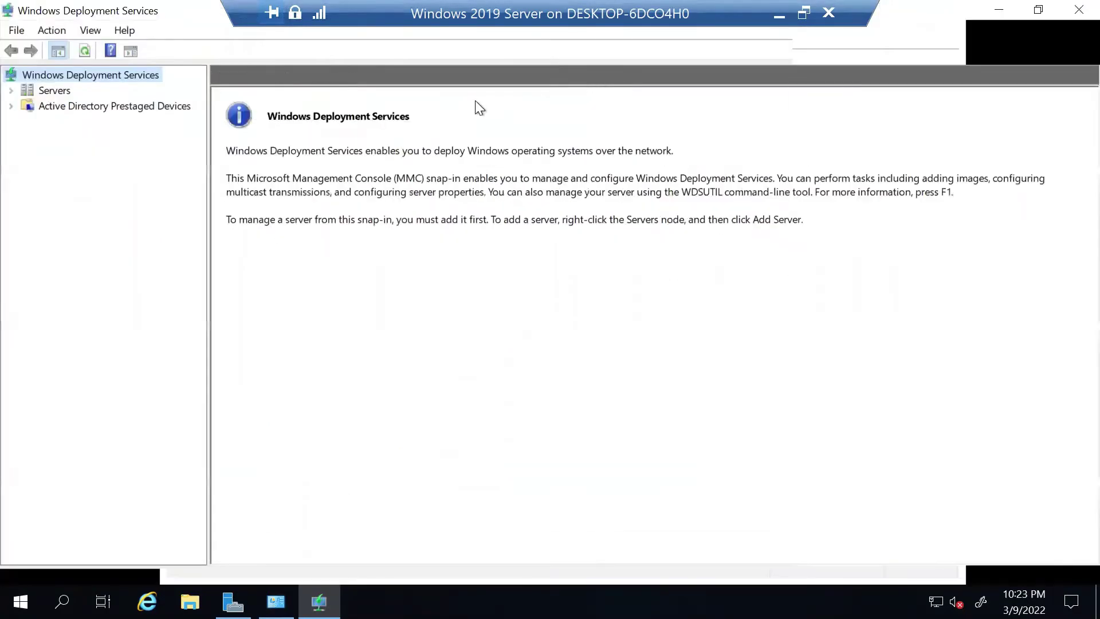
- Expand the Servers node, select Win2019-DC02, and widen the console tree slightly
click(52, 91)
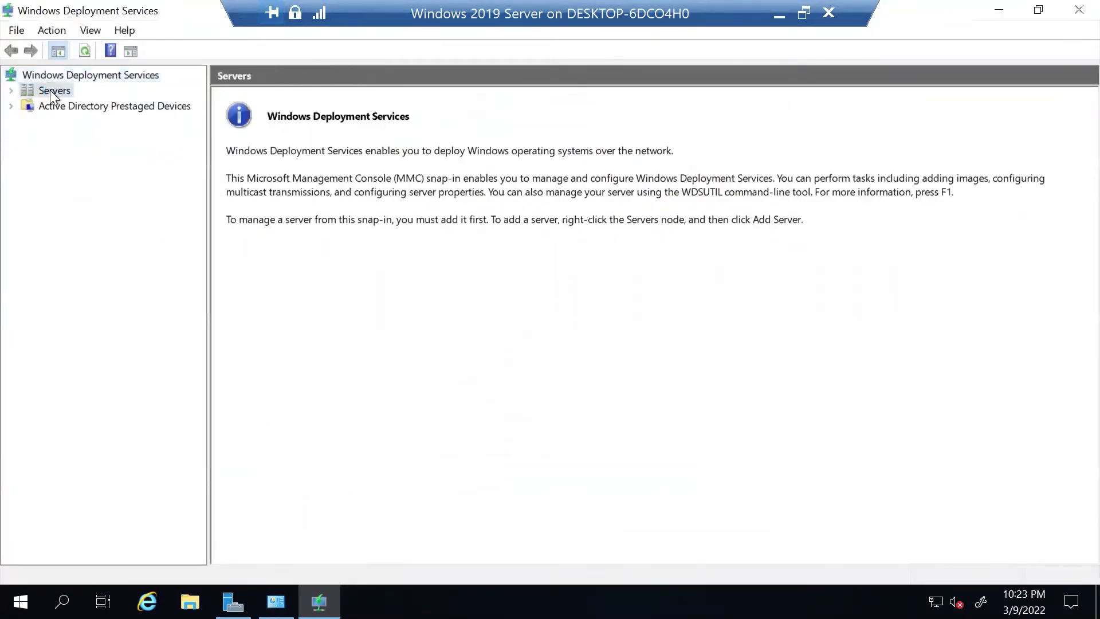
click(11, 91)
click(85, 106)
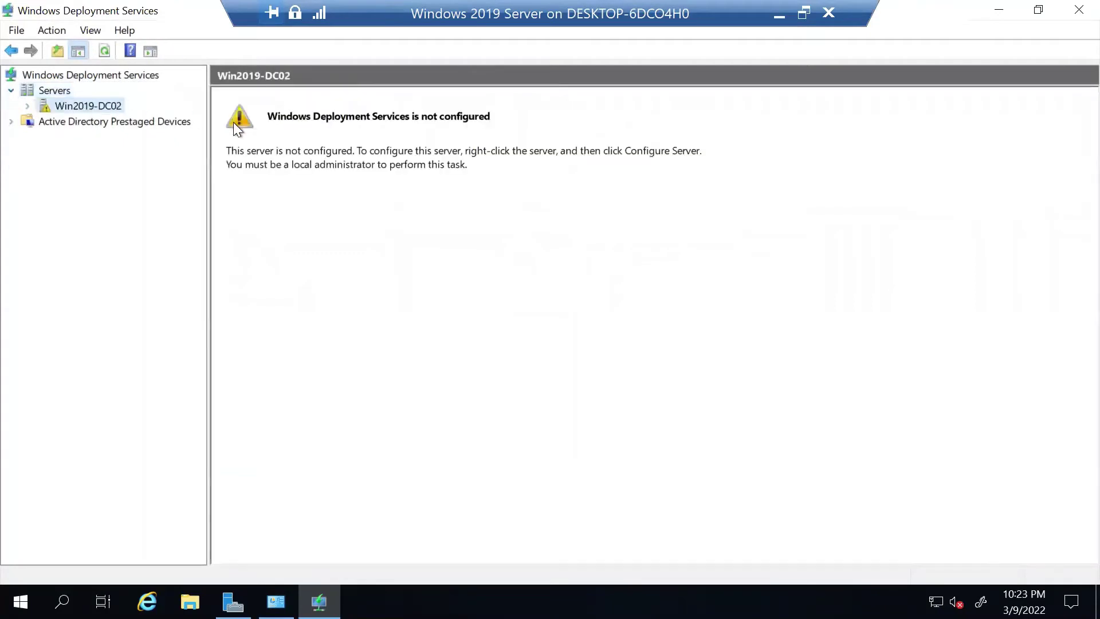
drag(208, 117, 242, 117)
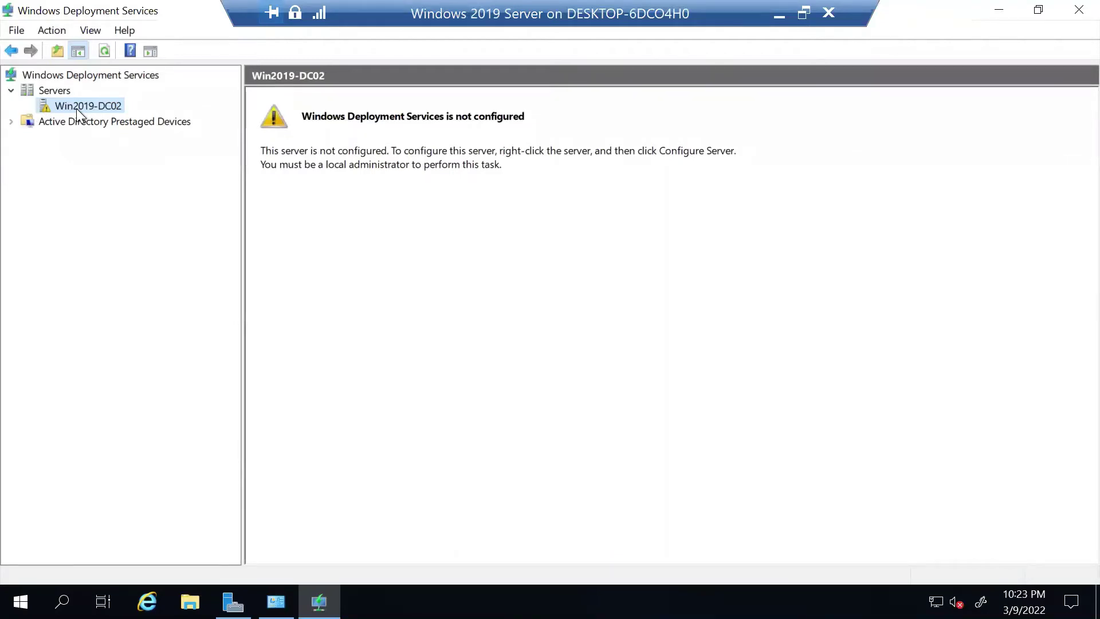
- Start configuring the Win2019-DC02 server and choose the Integrated with Active Directory install option
right_click(119, 108)
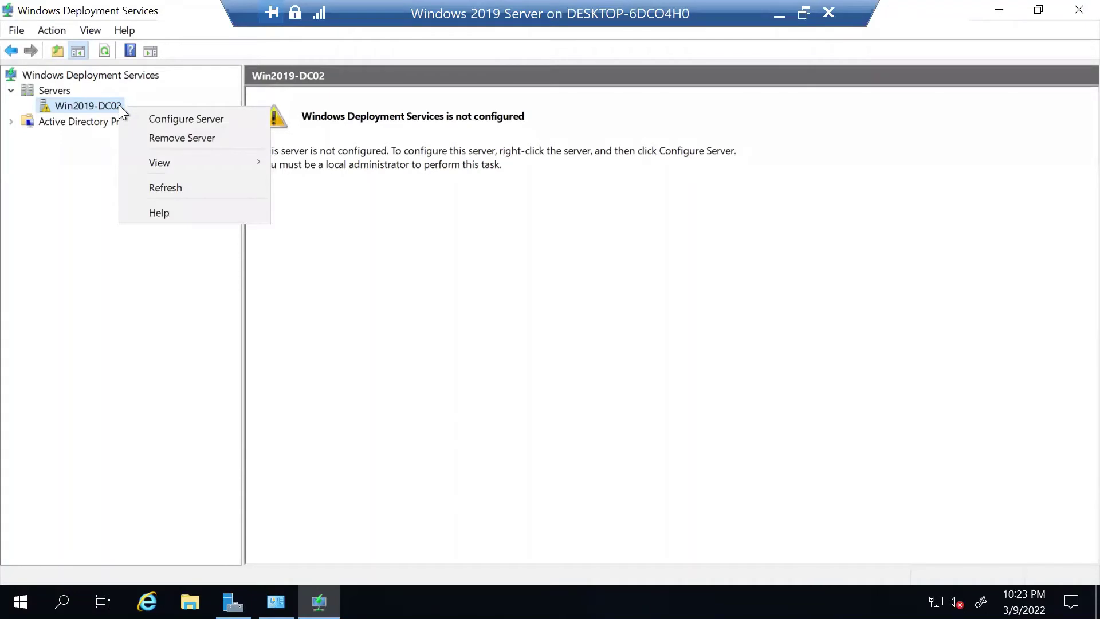
click(240, 124)
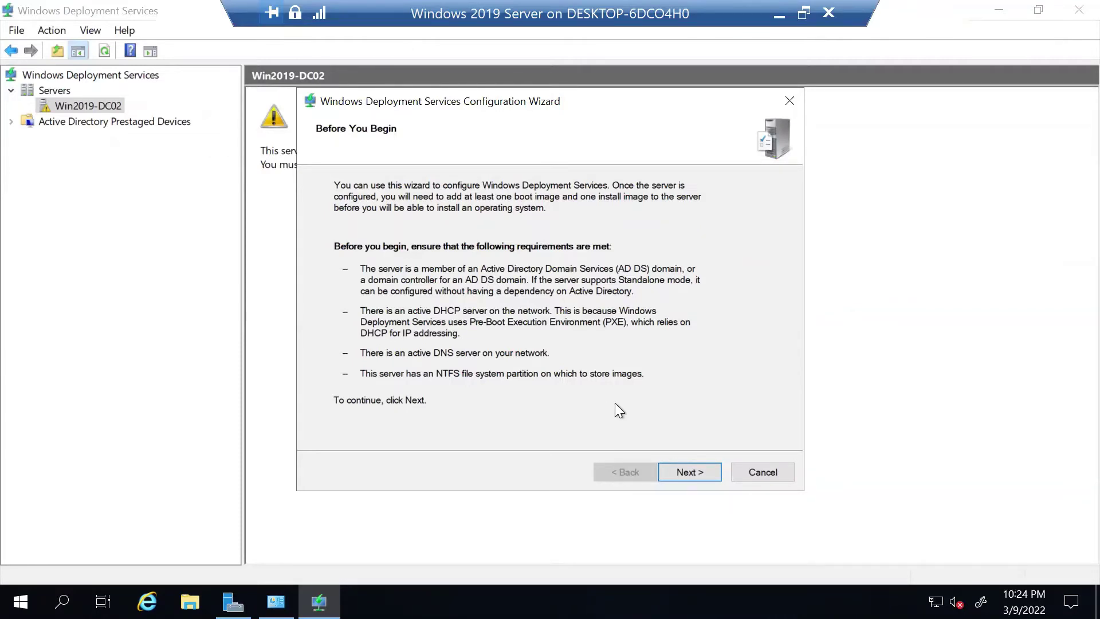
click(696, 474)
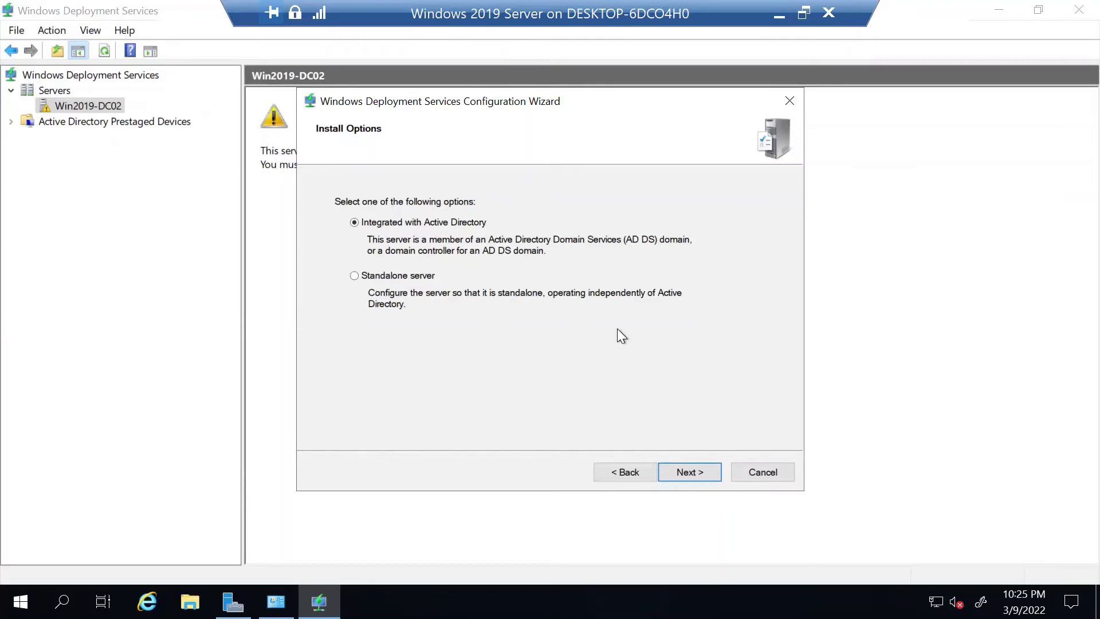
click(695, 474)
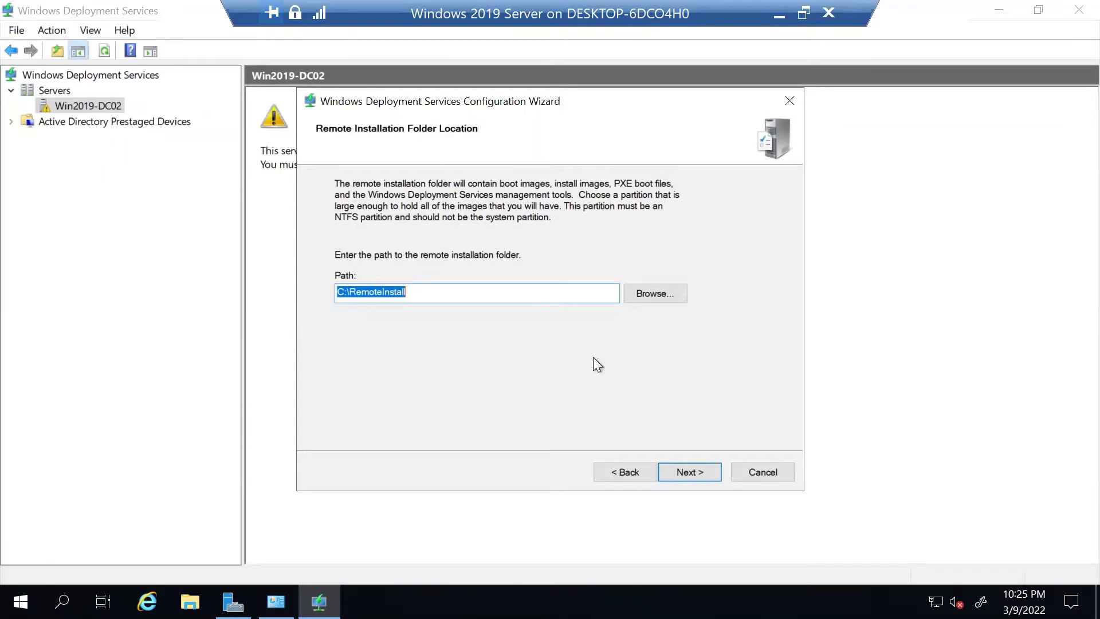
click(655, 293)
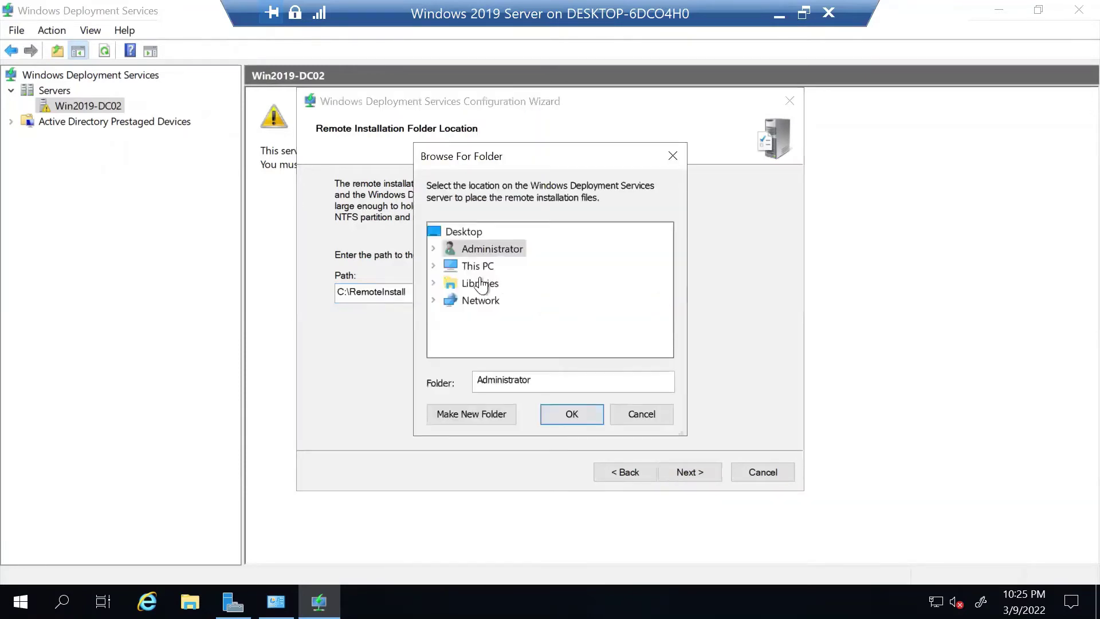
click(433, 265)
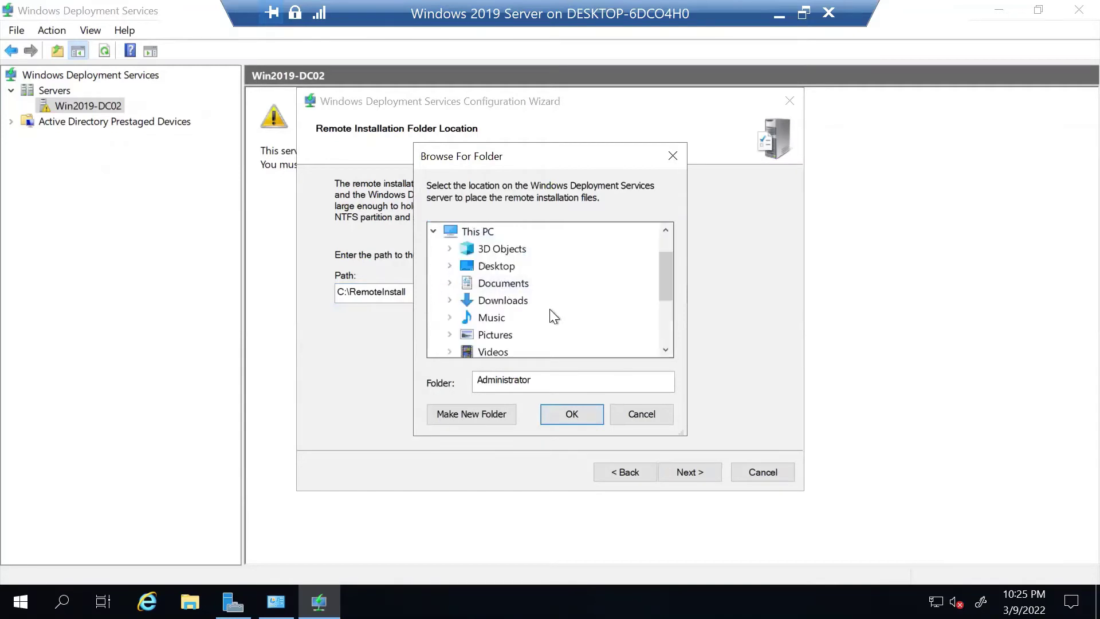
click(496, 268)
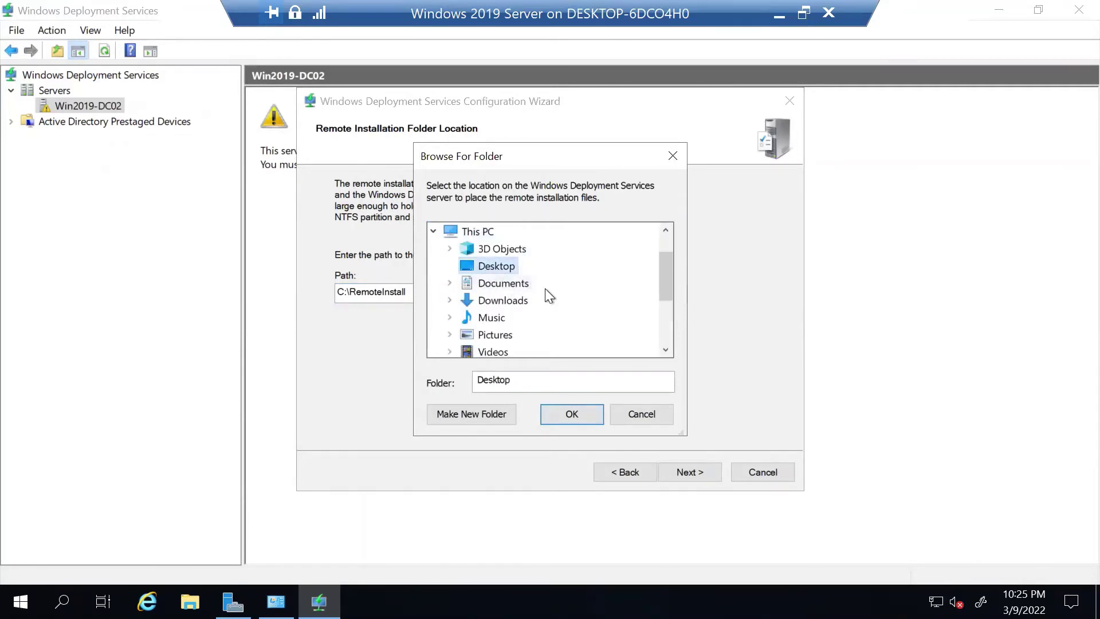
scroll(547, 296, down, 2)
click(518, 300)
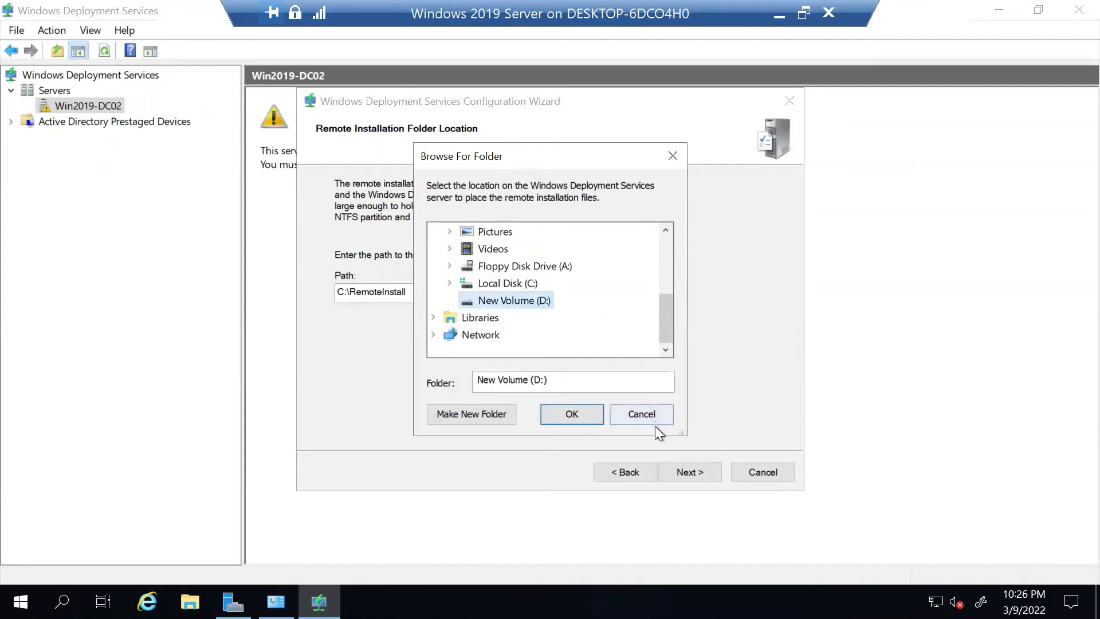
click(655, 412)
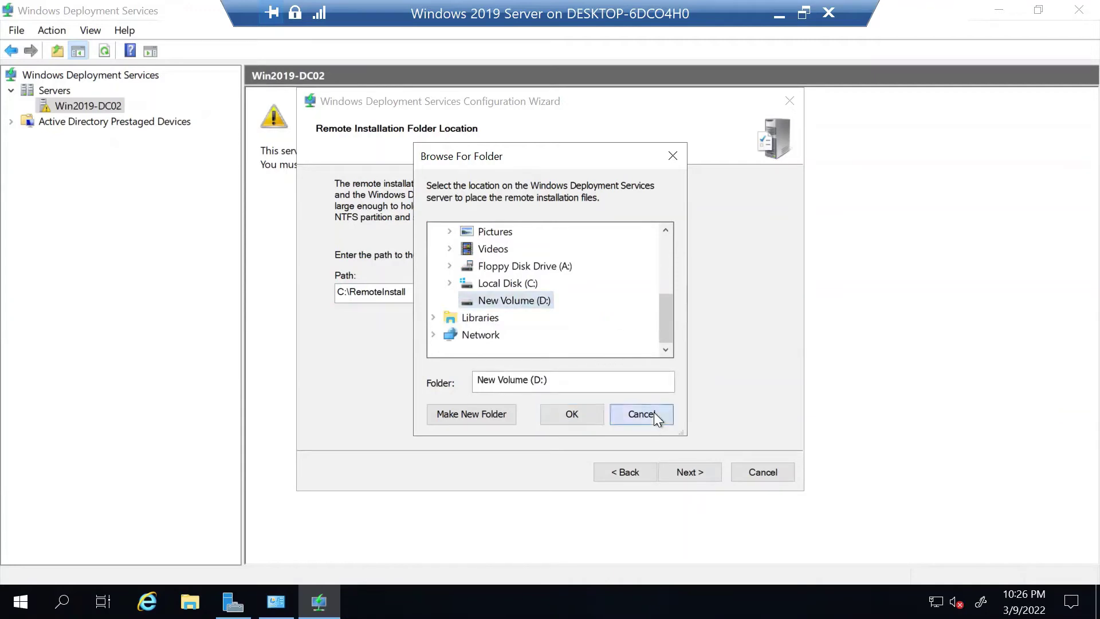
- Set the remote installation folder path to D:\RemoteInstall and continue to the Proxy DHCP Server page
double_click(344, 291)
text(D)
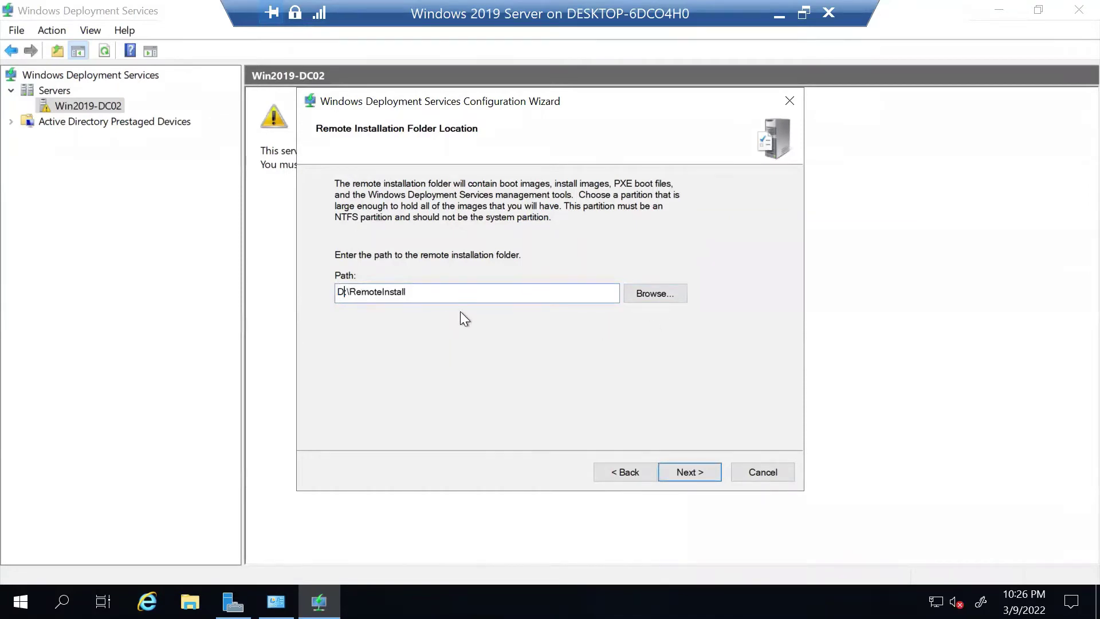
click(696, 471)
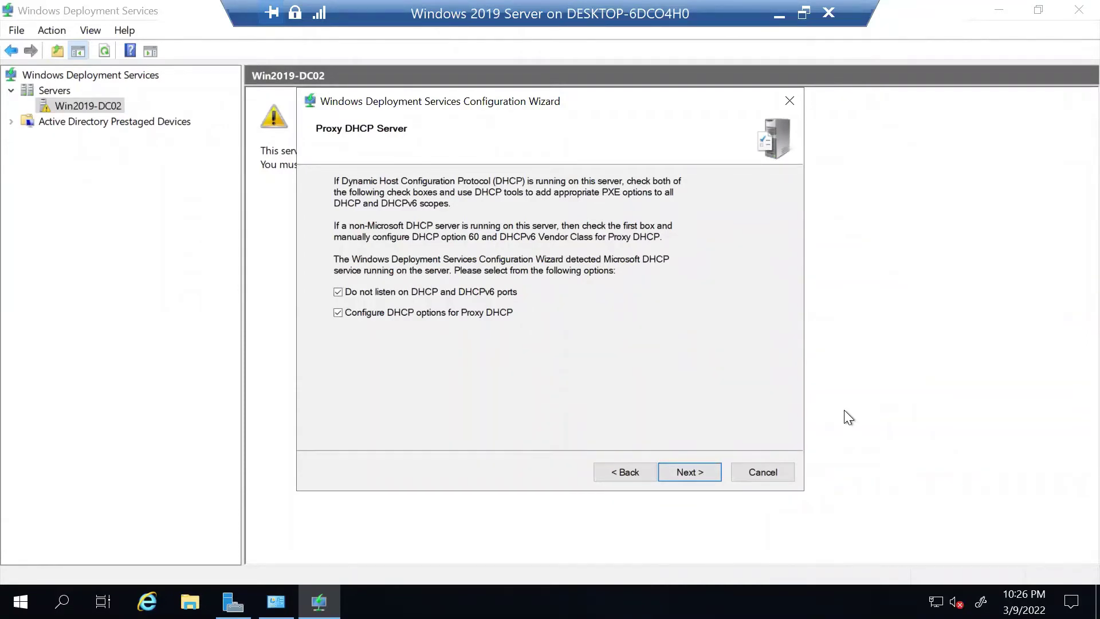
- Open the DHCP console from Windows Administrative Tools and maximize it
click(19, 601)
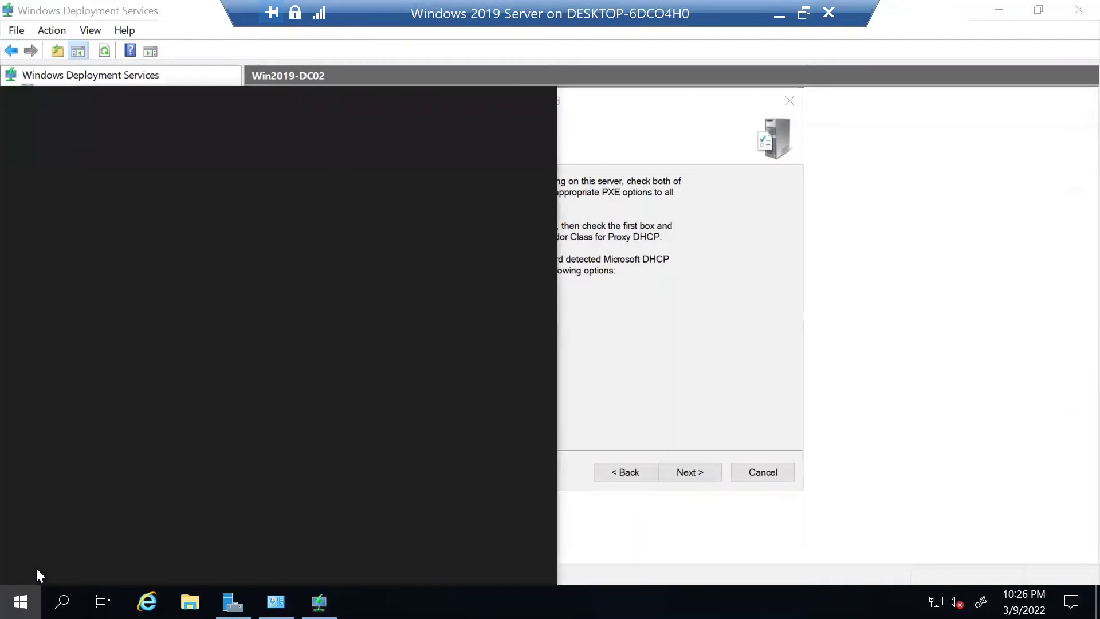
click(311, 274)
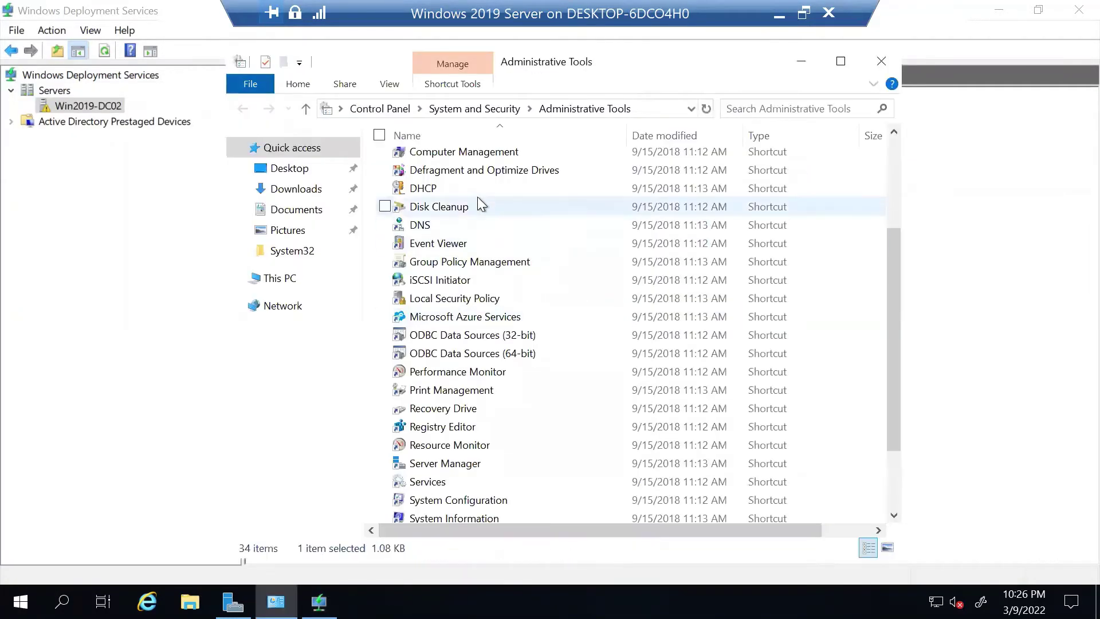
double_click(486, 191)
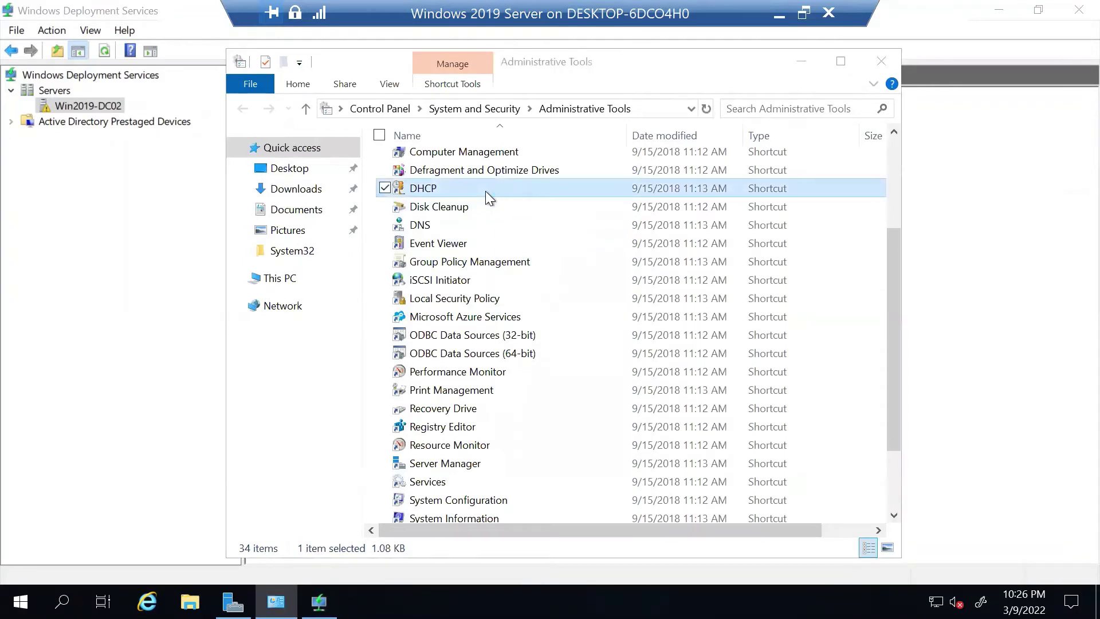
click(505, 70)
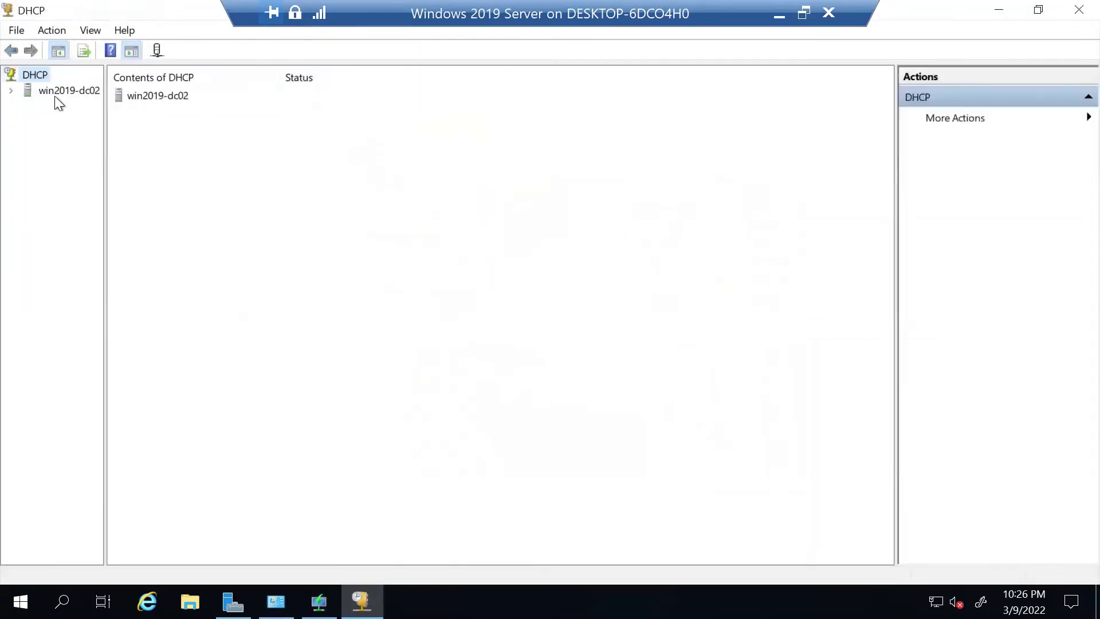
- Expand the win2019-dc02 server and its IPv4 node in the DHCP console tree
click(47, 95)
click(17, 90)
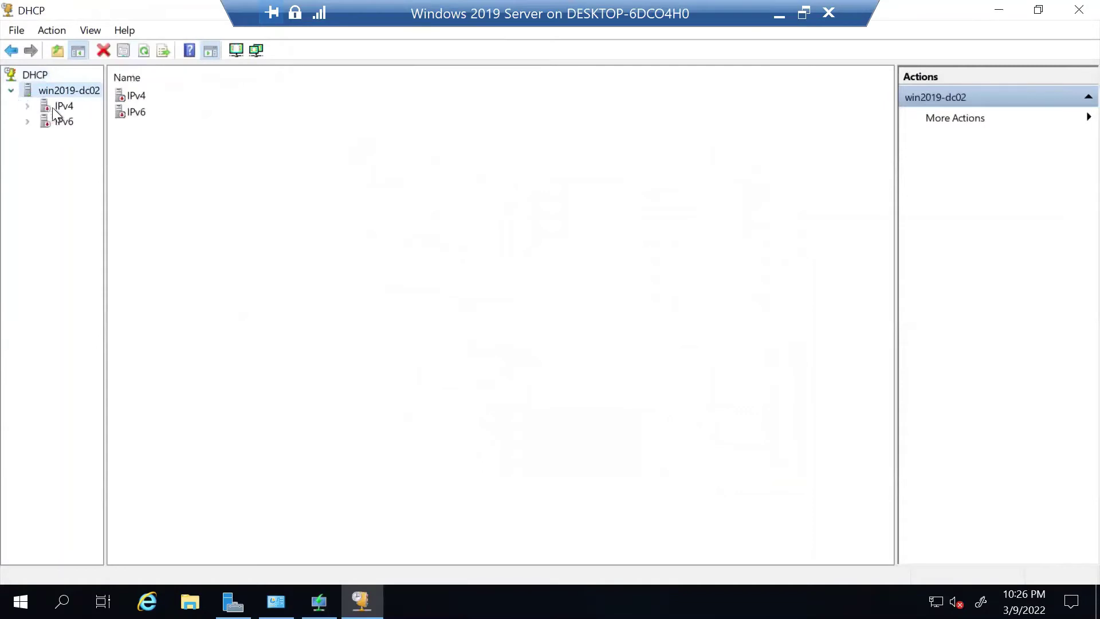
double_click(60, 108)
click(27, 108)
click(27, 107)
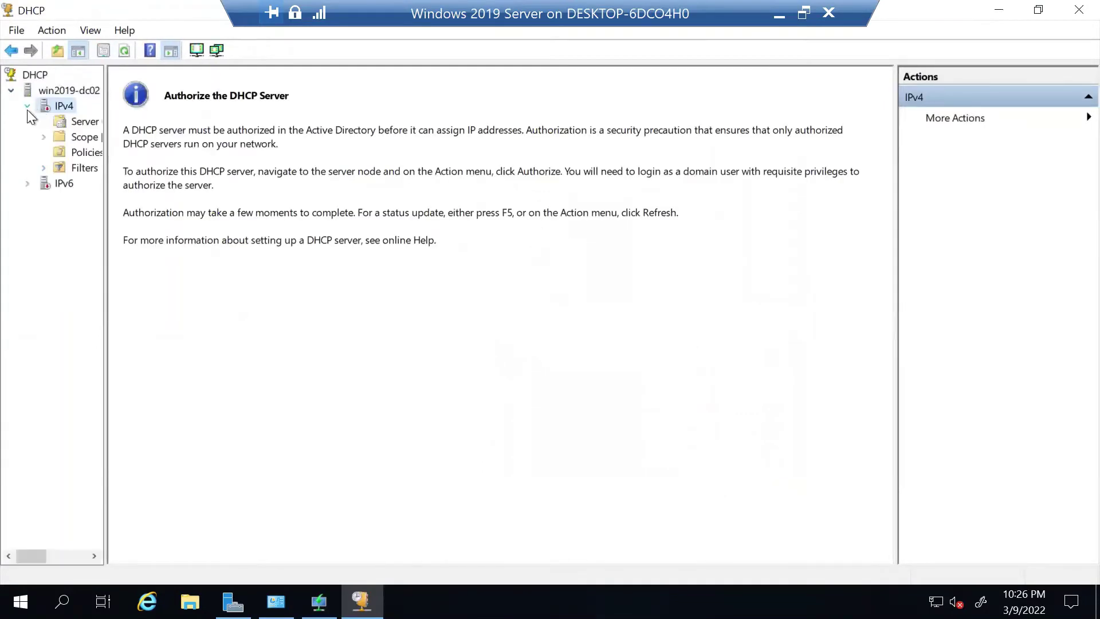
- Widen the console tree and examine the Server Options node under IPv4
click(76, 123)
click(63, 106)
right_click(64, 106)
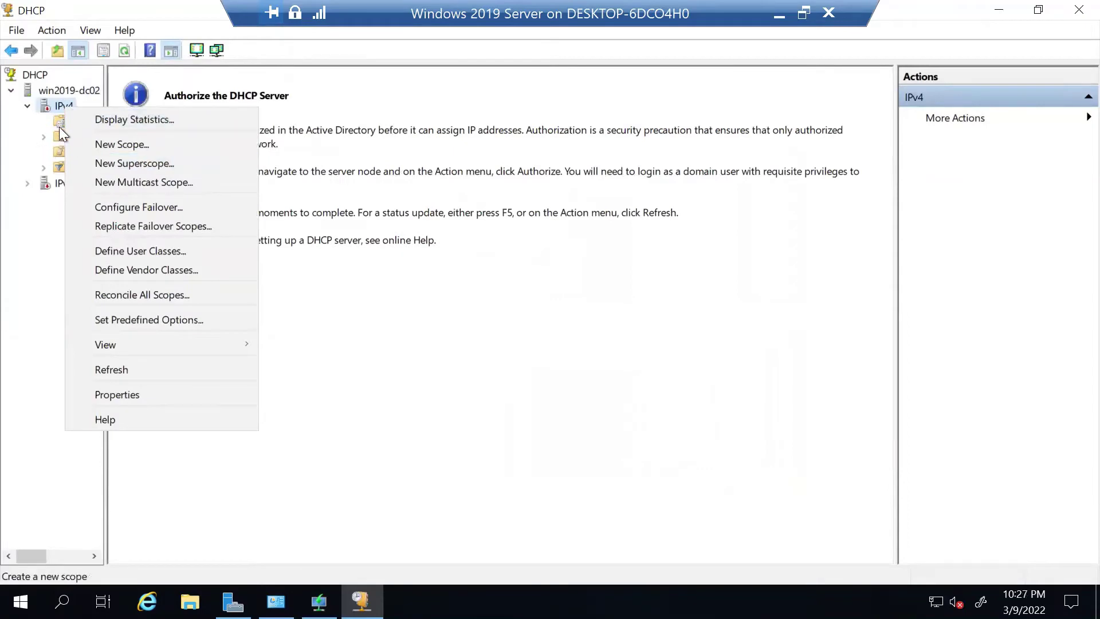
click(58, 123)
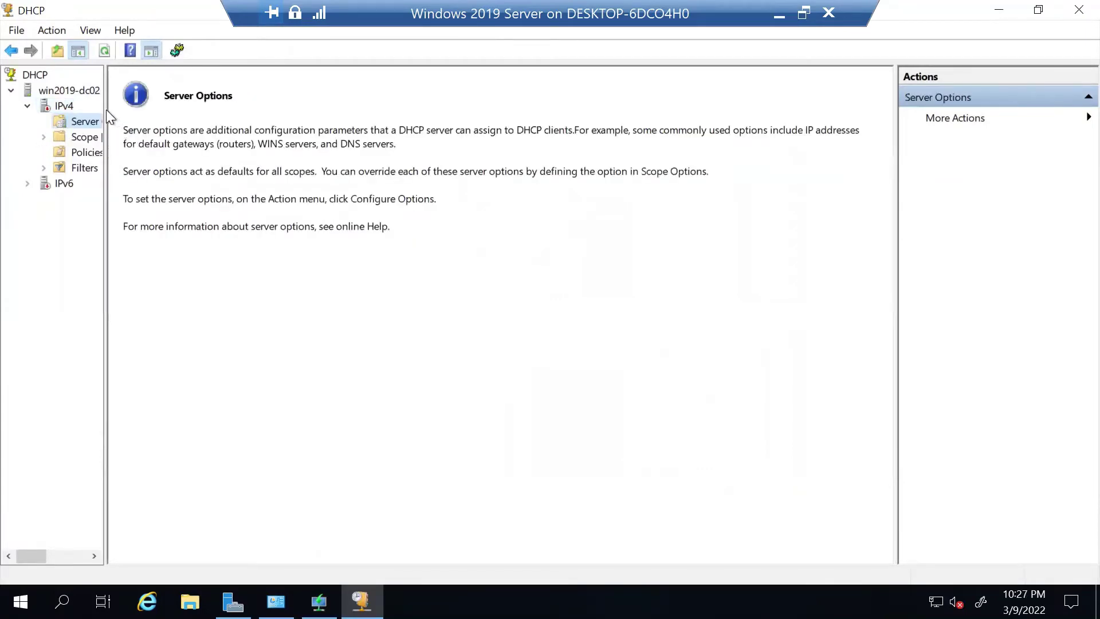
drag(105, 109, 233, 110)
click(80, 91)
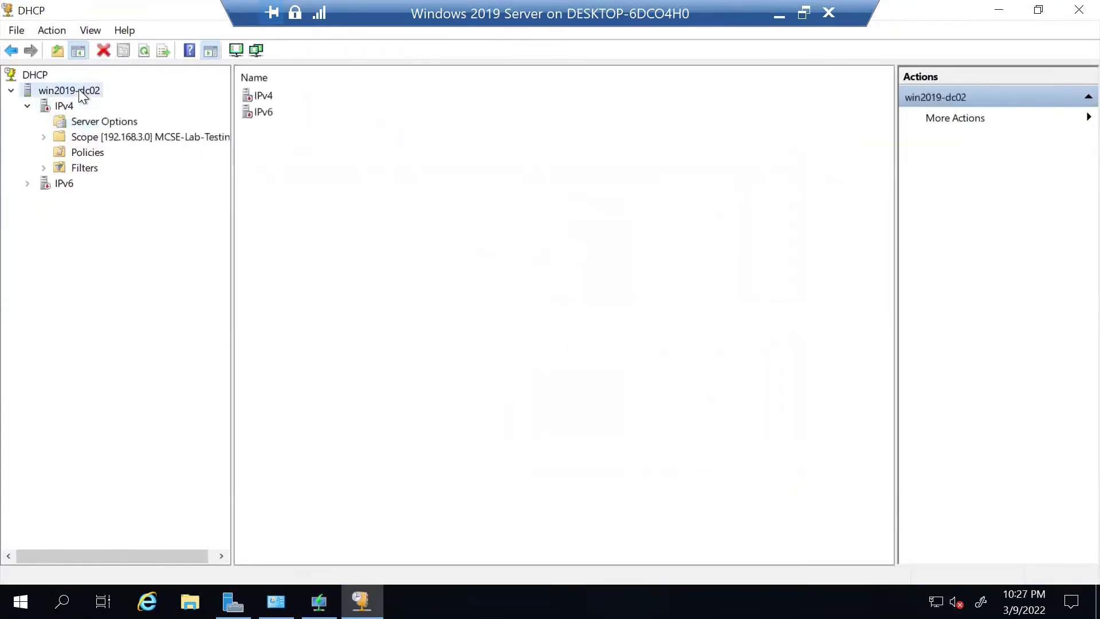
click(54, 118)
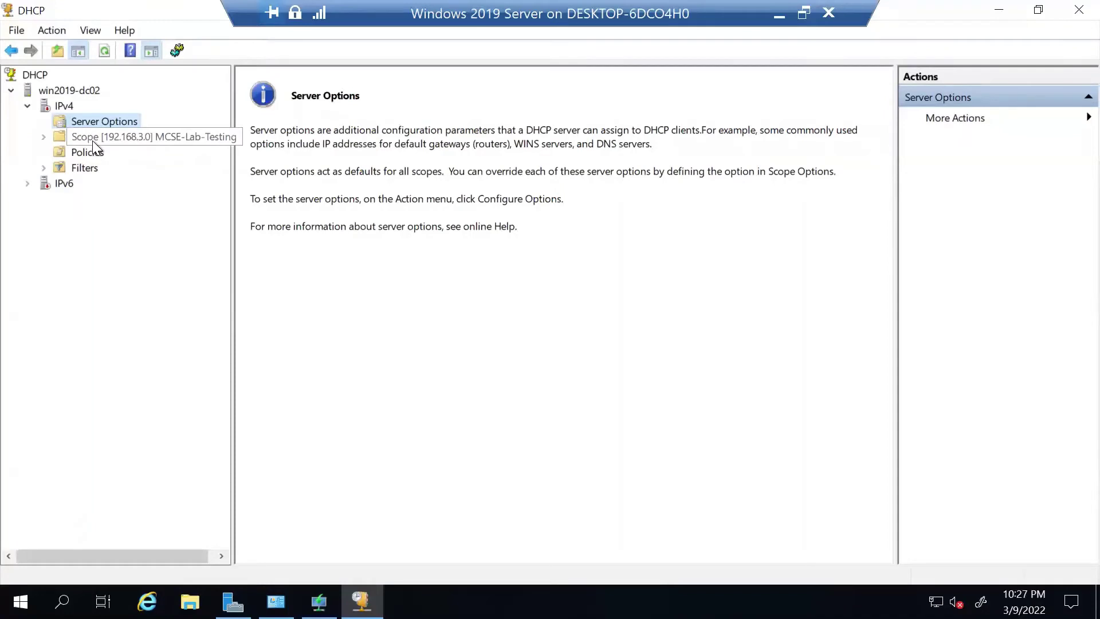
right_click(83, 121)
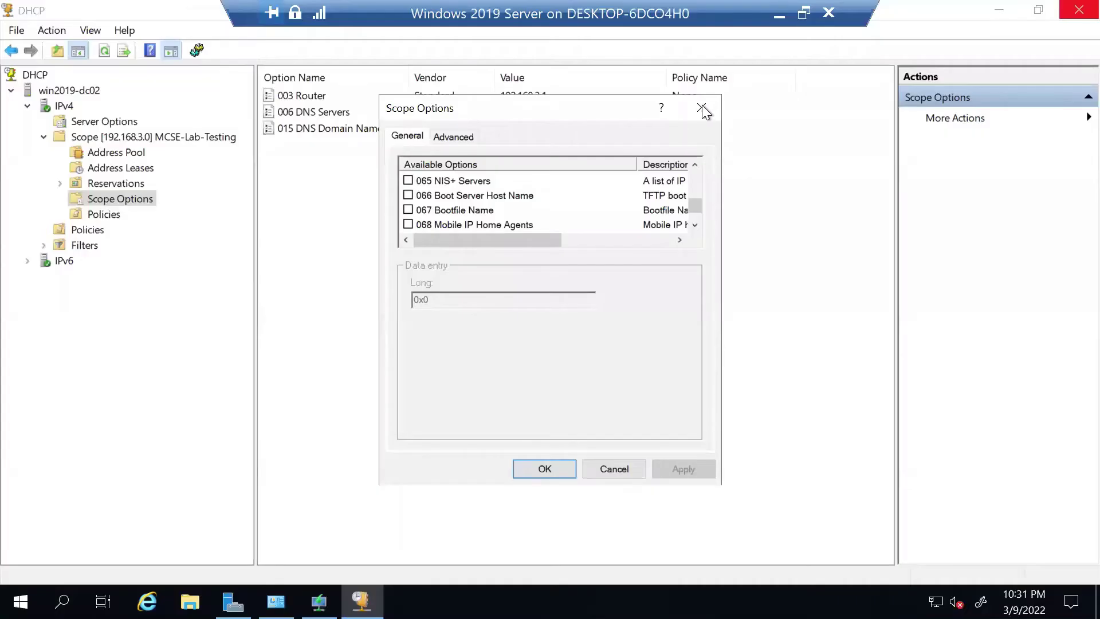
- Dismiss the Scope Options dialog, minimize the DHCP console, and close the Administrative Tools window
click(702, 109)
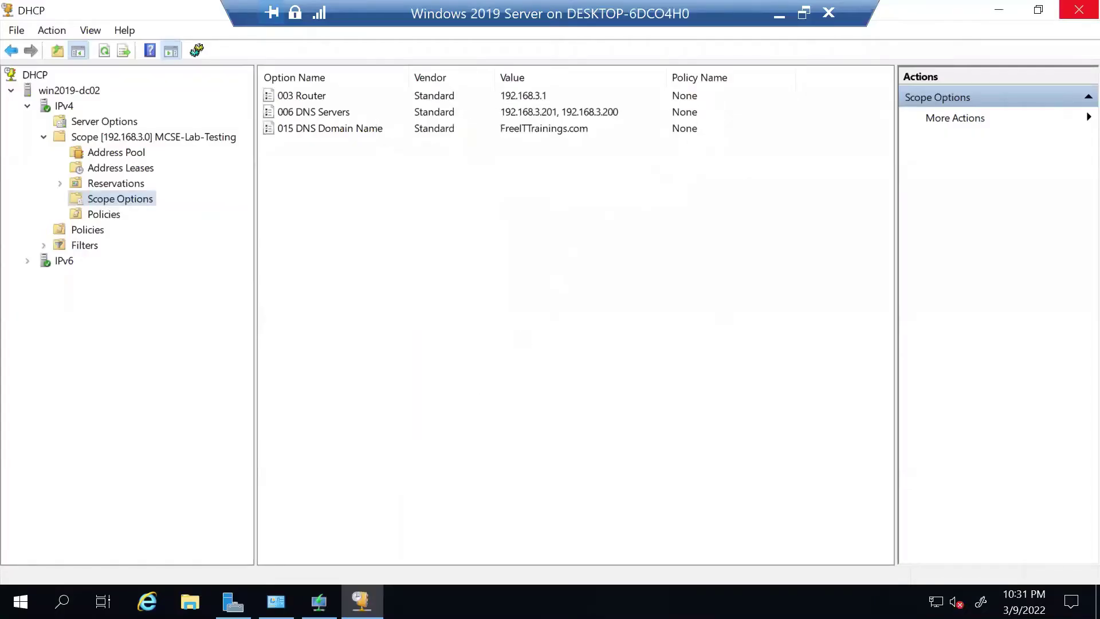
click(362, 602)
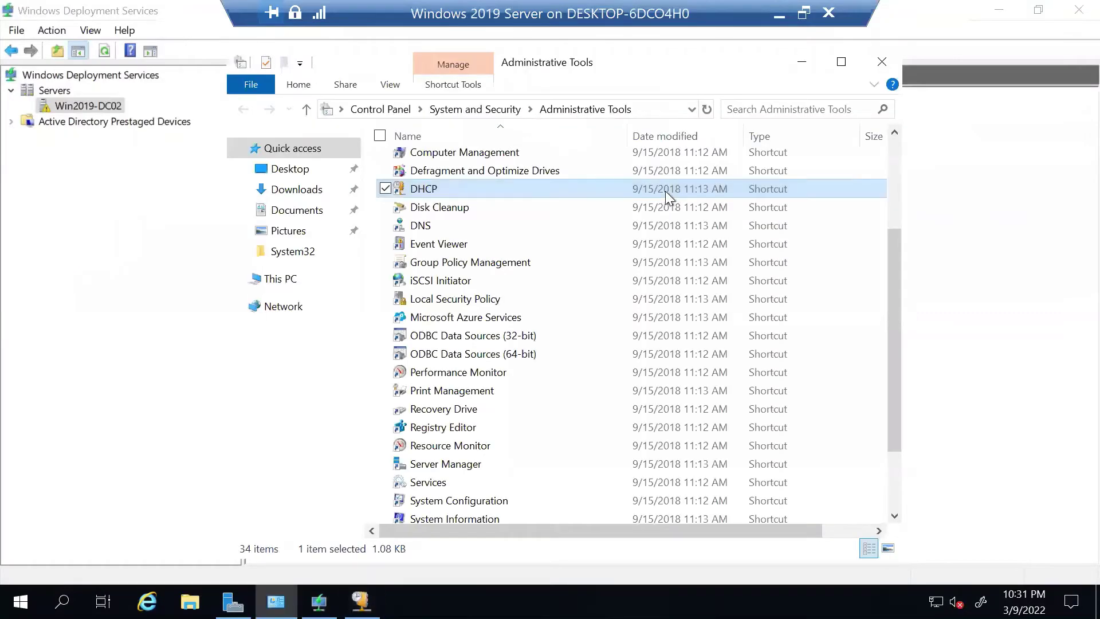
click(882, 62)
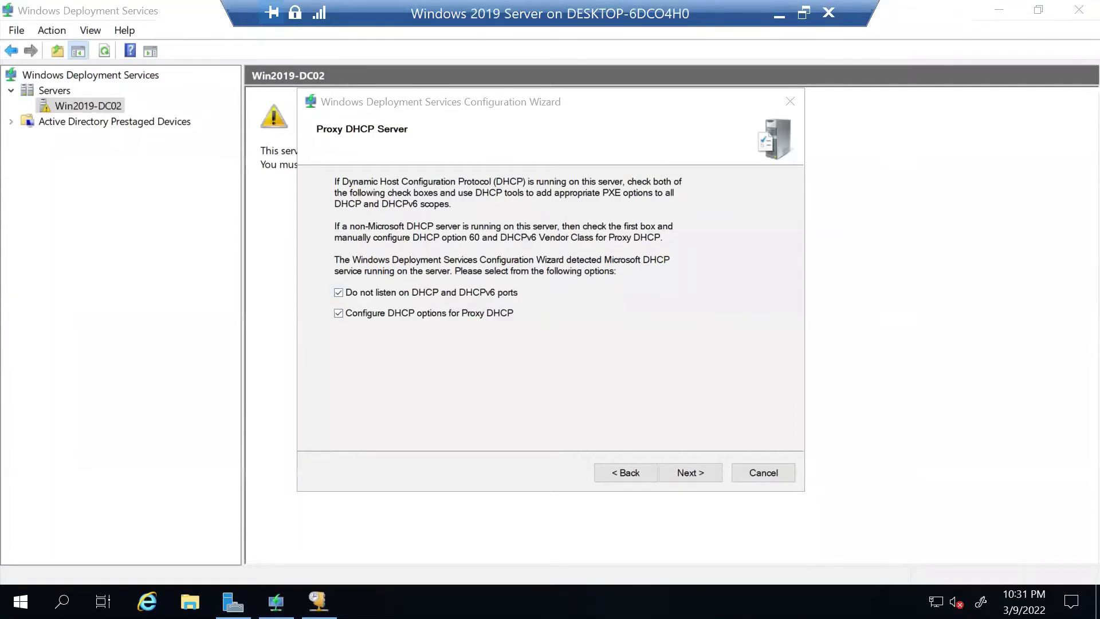
- Switch back to the DHCP console and open option configuration for the MCSE-Lab-Testing scope's Scope Options
mouse_move(319, 600)
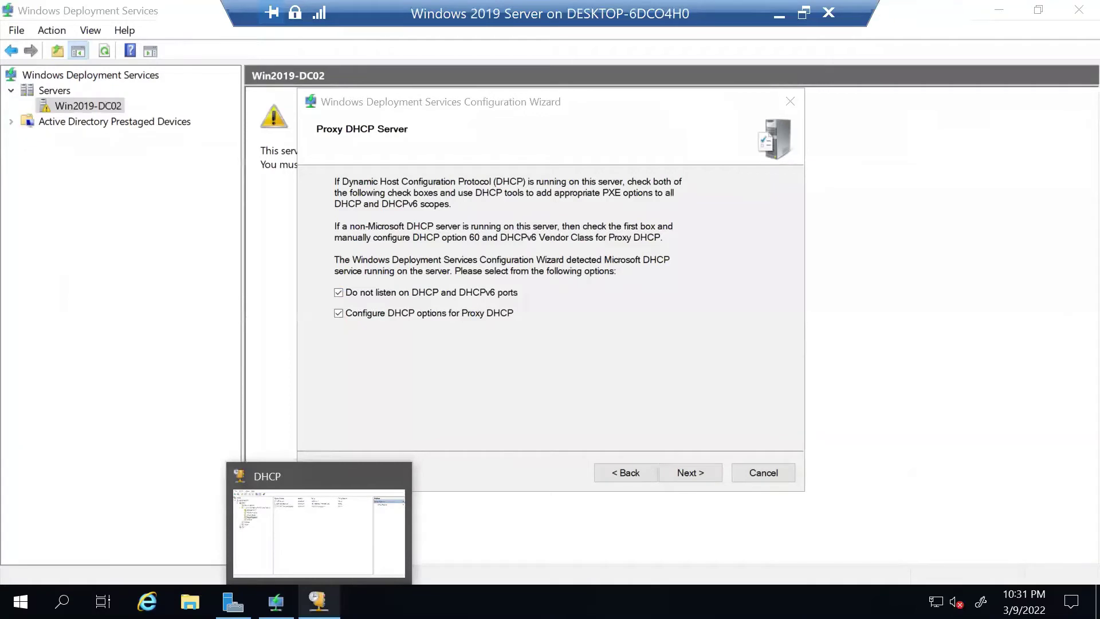
click(281, 515)
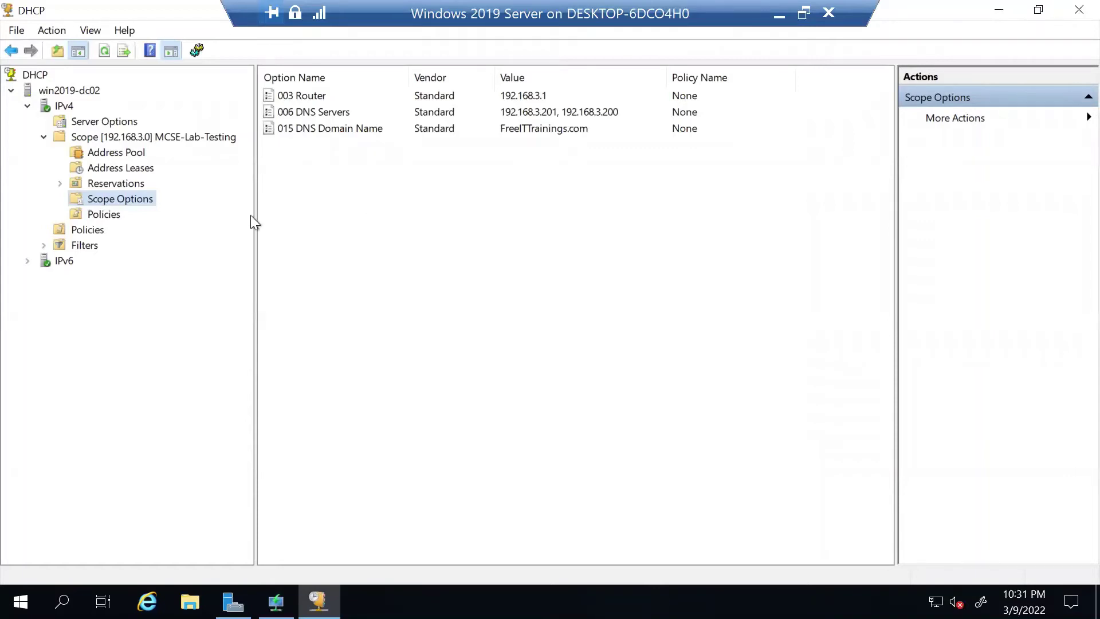
right_click(117, 195)
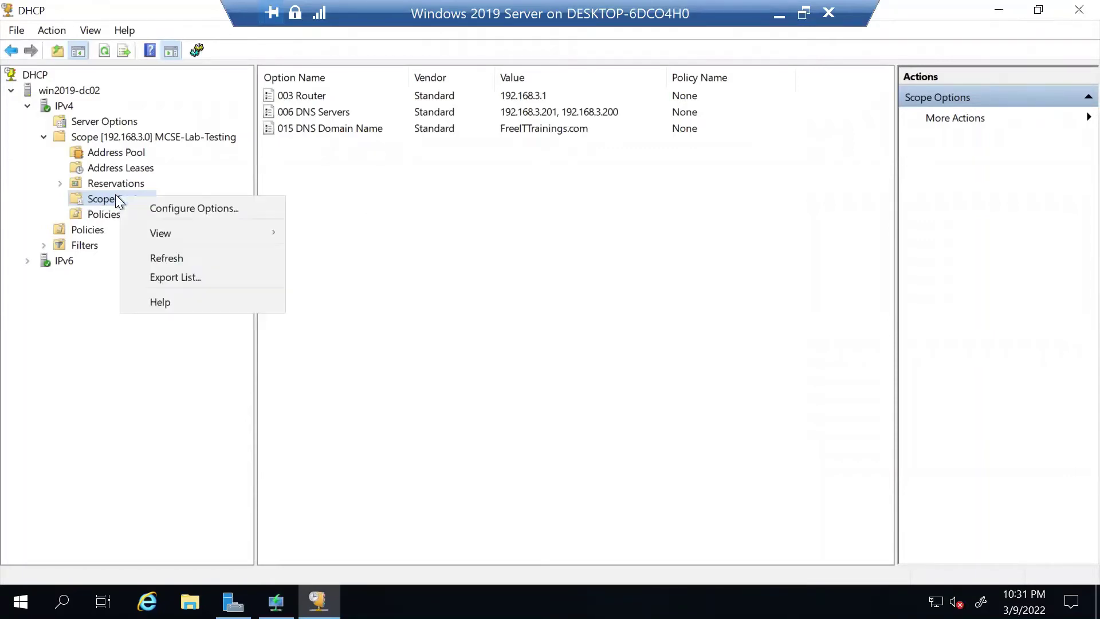
click(157, 204)
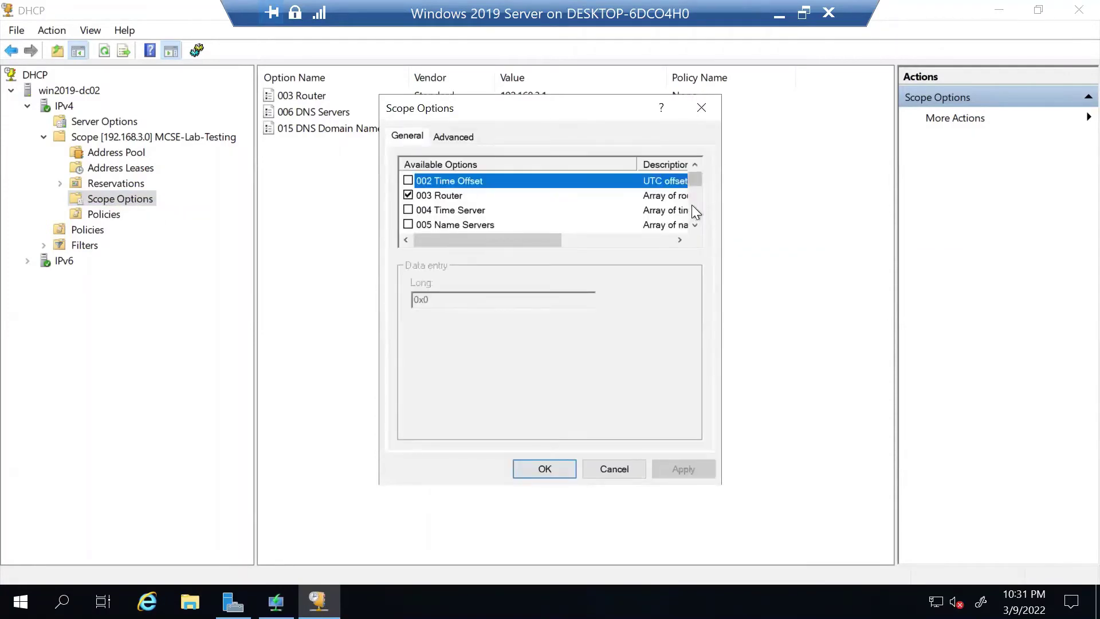
- Enable option 066 Boot Server Host Name in the scope options and place the cursor in its string value
scroll(692, 204, down, 7)
scroll(693, 205, down, 8)
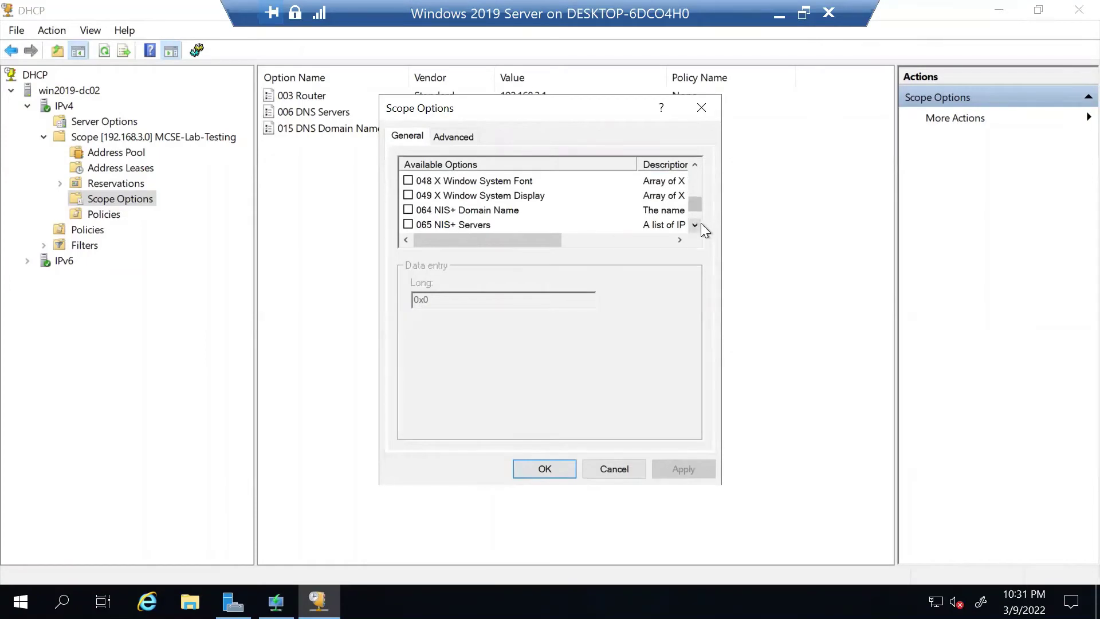
click(696, 221)
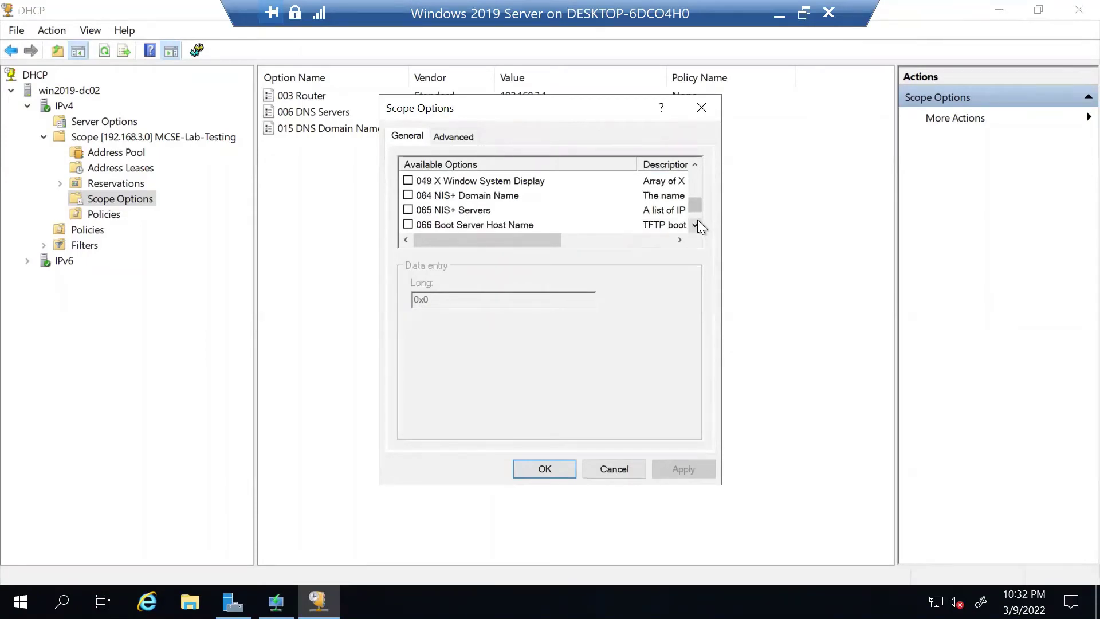
click(408, 225)
click(476, 300)
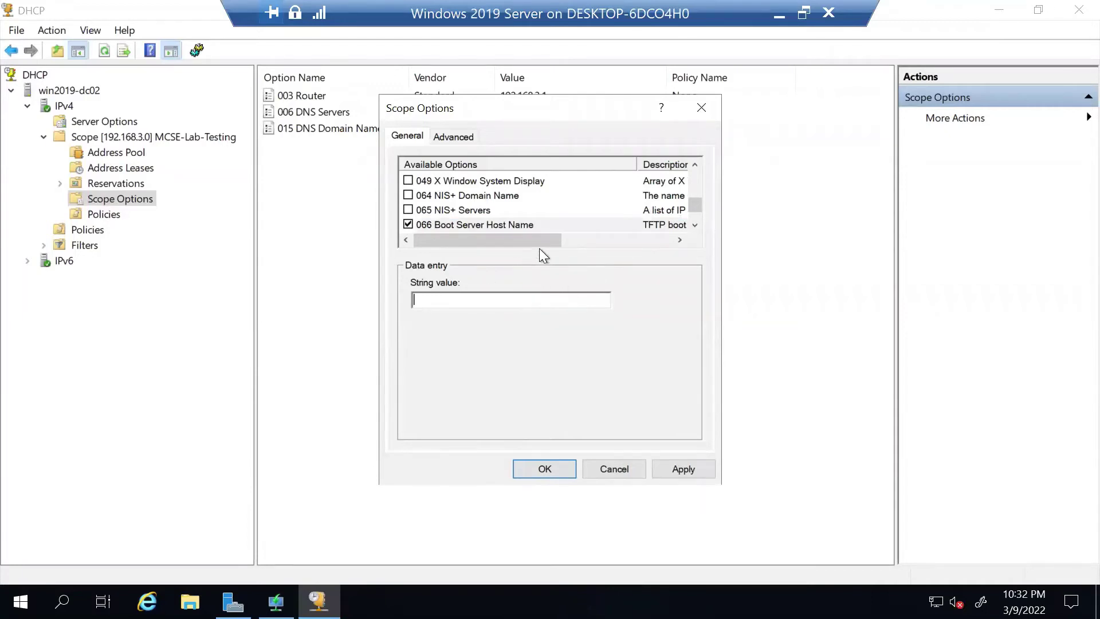
- Enable option 067 Bootfile Name in the scope options
click(695, 224)
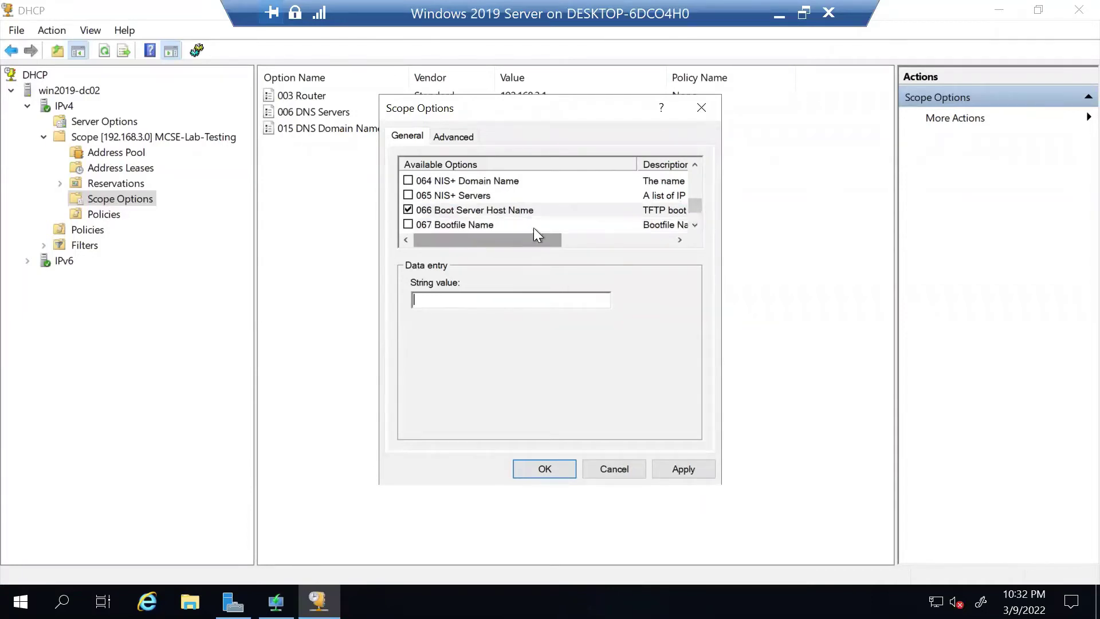
click(695, 225)
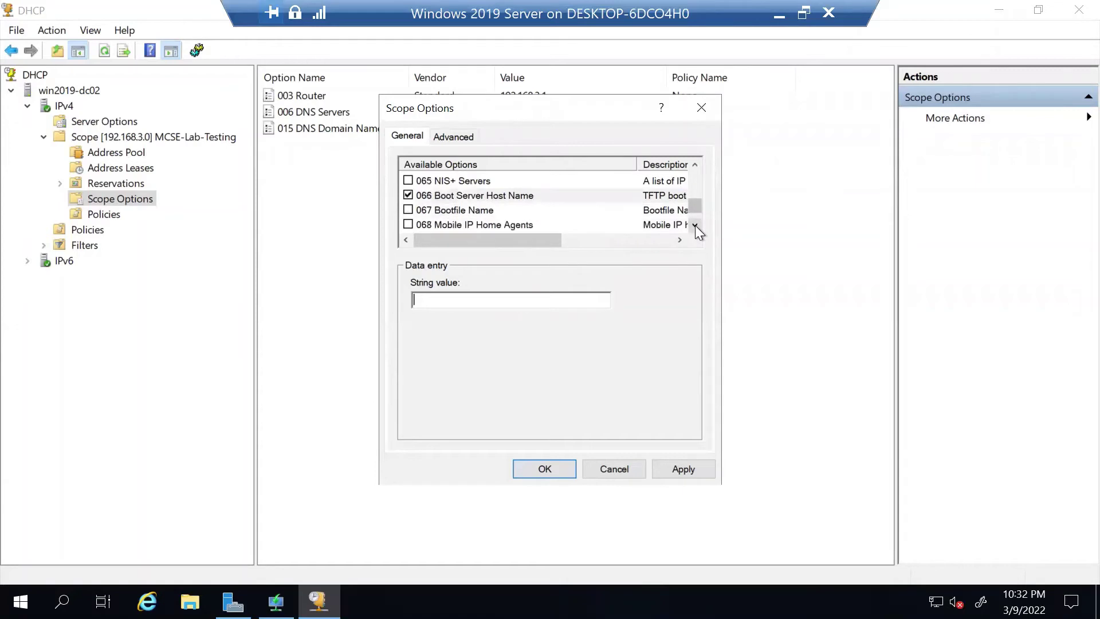
click(463, 209)
click(408, 210)
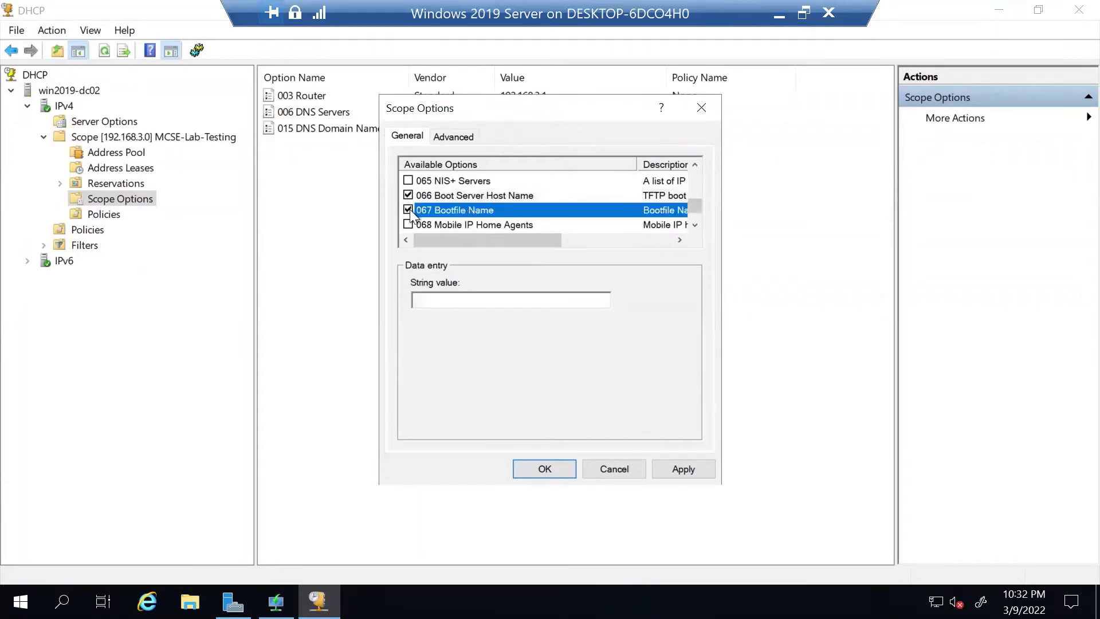
- Cancel the scope option changes and return to the WDS configuration wizard, keeping both Proxy DHCP options enabled
click(614, 469)
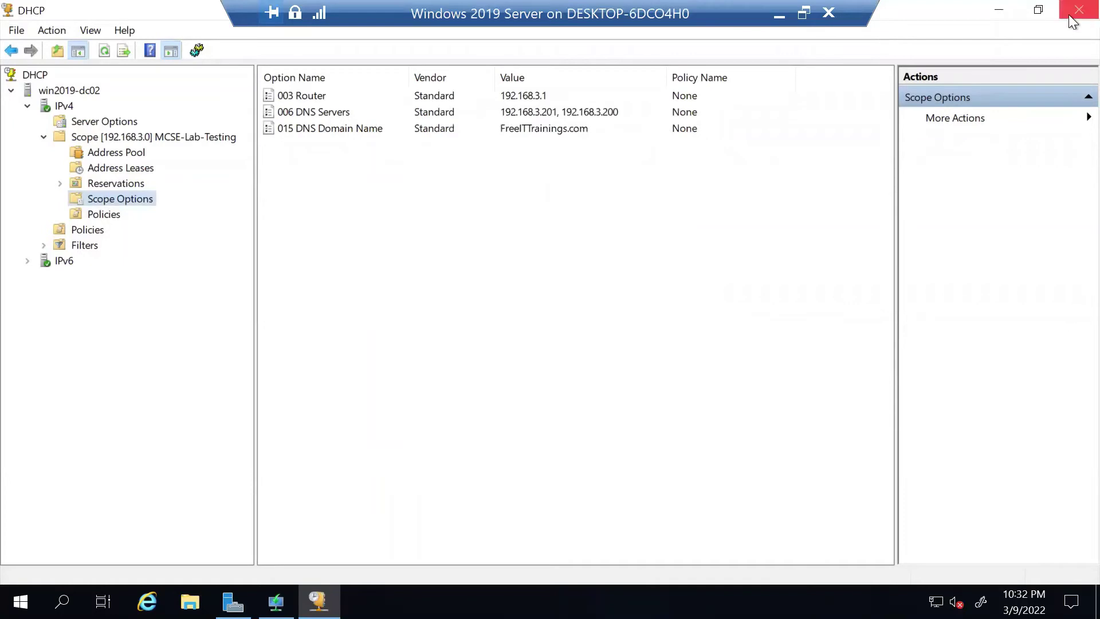
click(1010, 9)
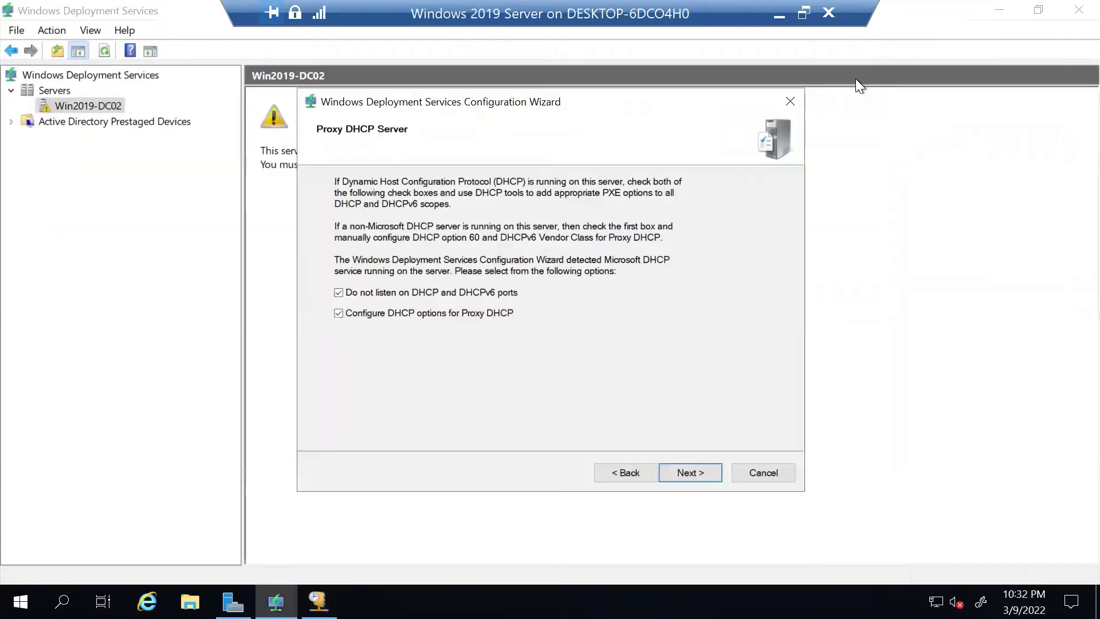
click(691, 472)
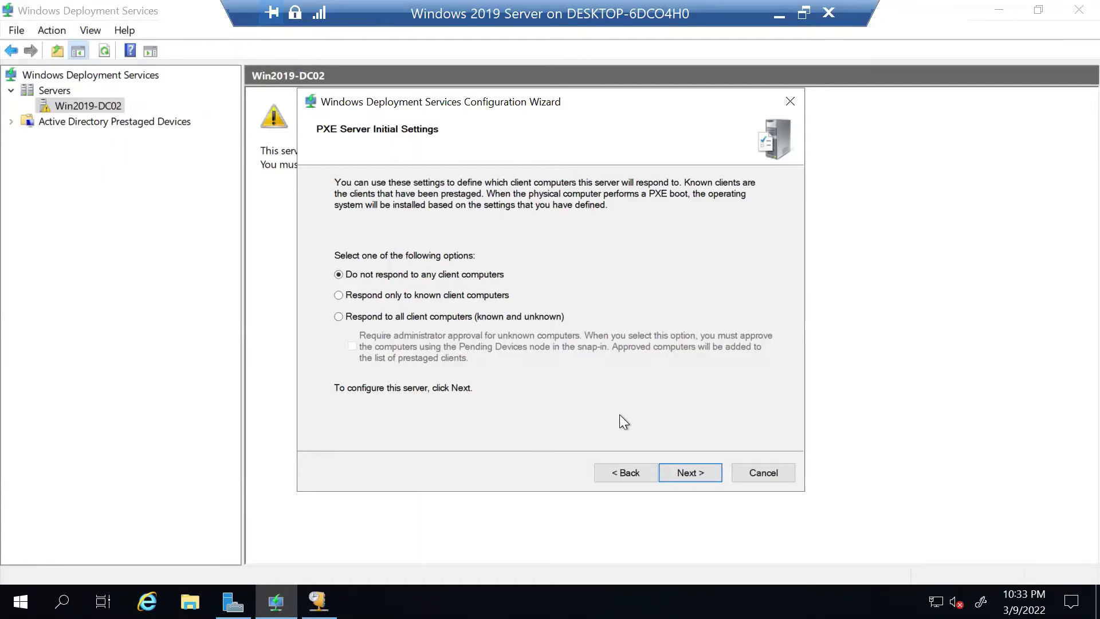
- Set the PXE server to respond to all client computers, requiring administrator approval for unknown ones, and finish the configuration wizard
click(342, 316)
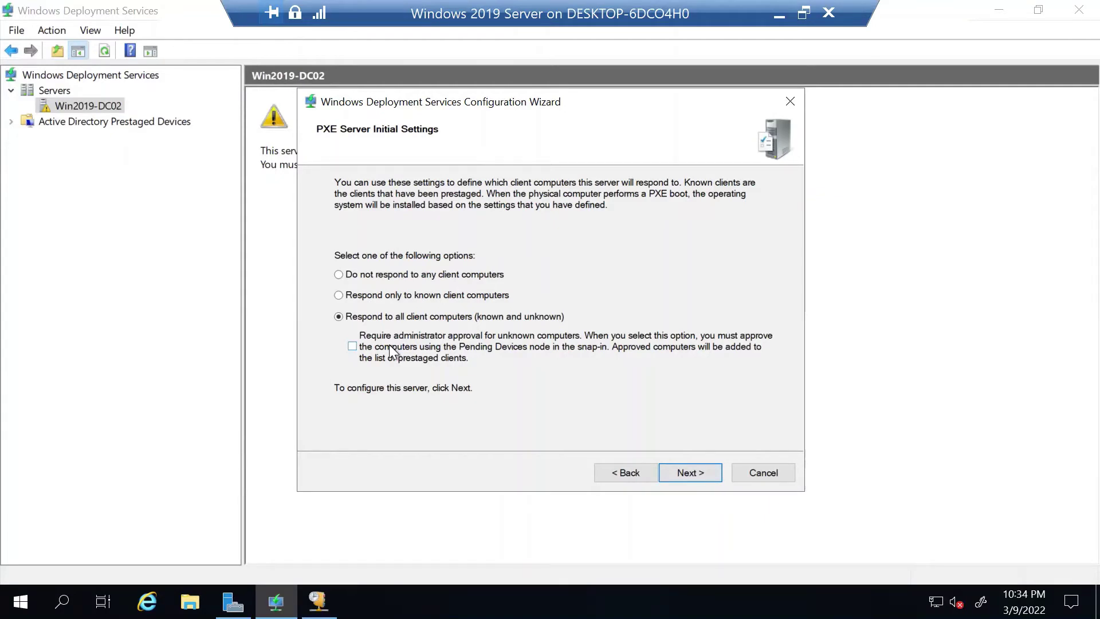
click(352, 346)
click(683, 473)
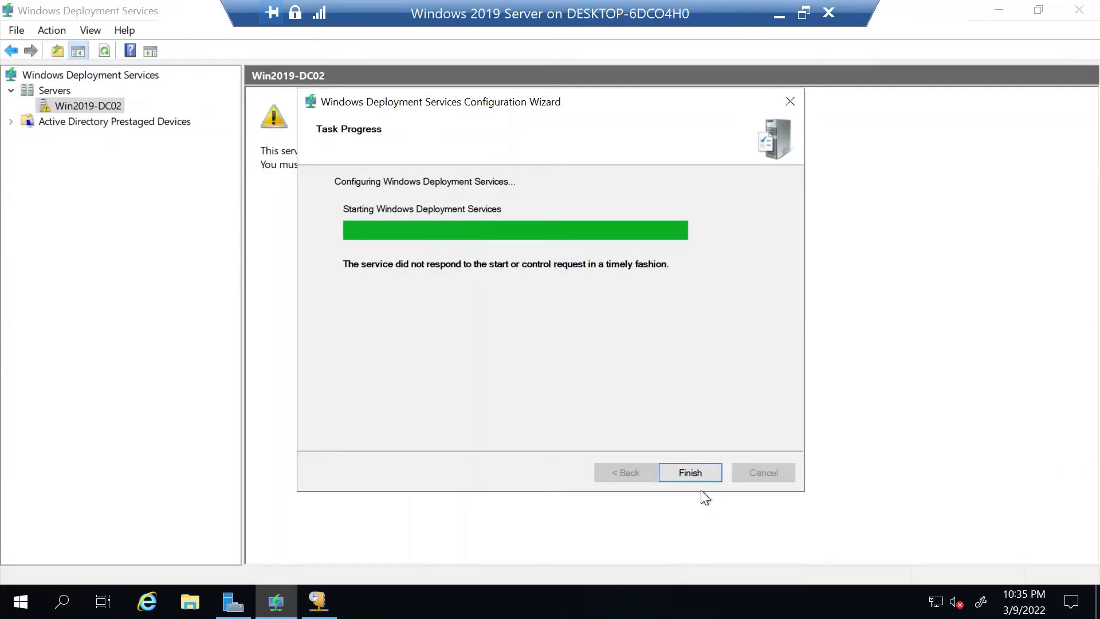
click(685, 474)
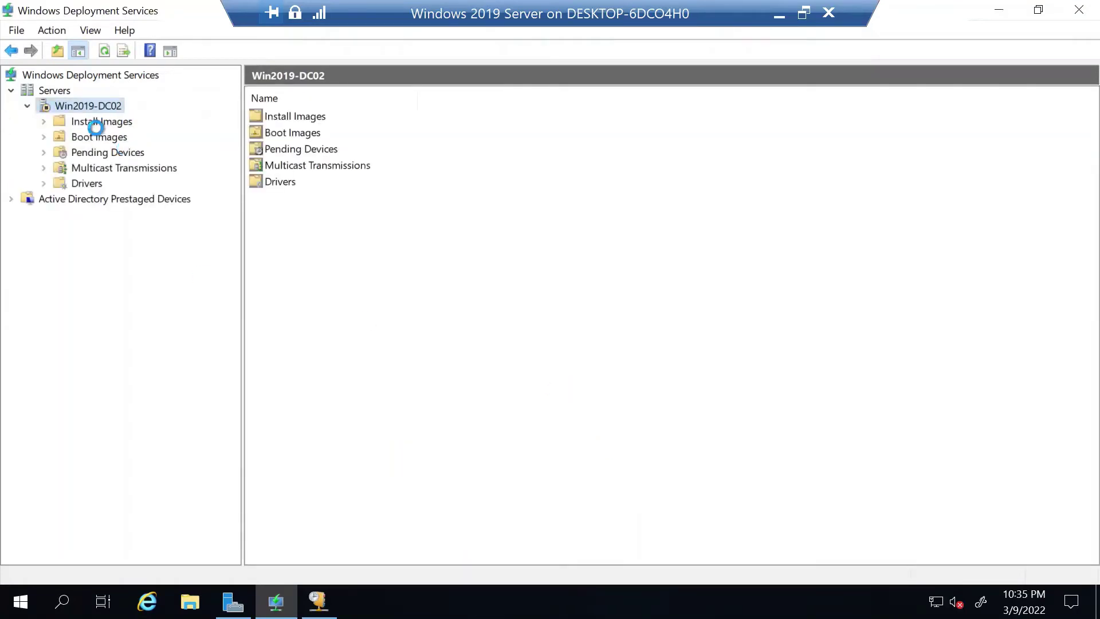
- Review Win2019-DC02's Install Images, Boot Images, Pending Devices, Multicast Transmissions and Drivers nodes, plus Active Directory Prestaged Devices, dismissing any error dialogs
click(107, 121)
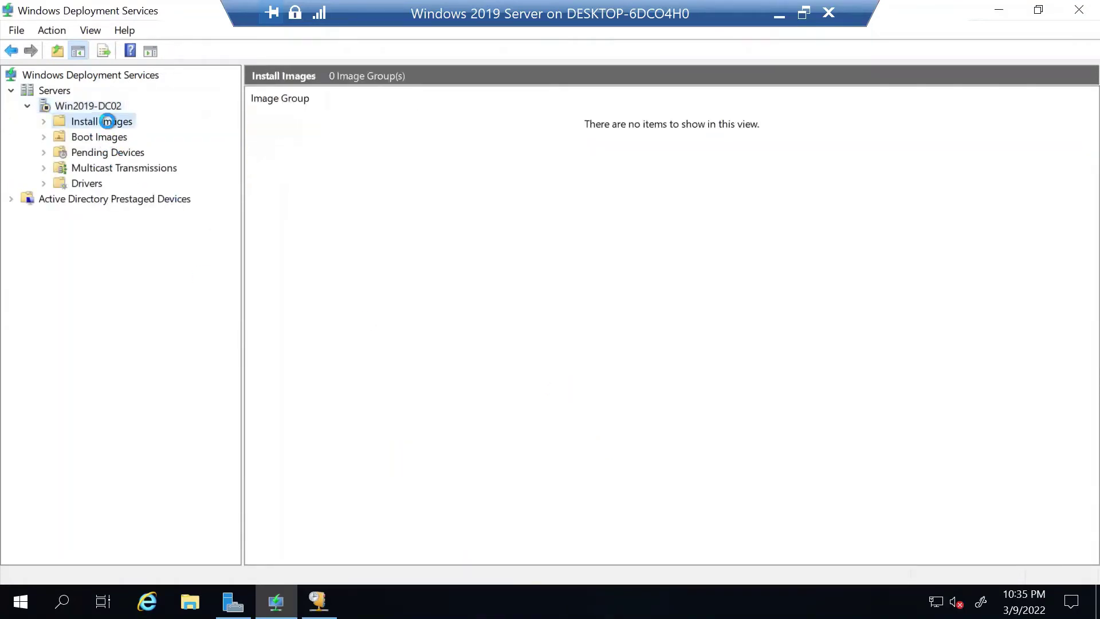
click(108, 138)
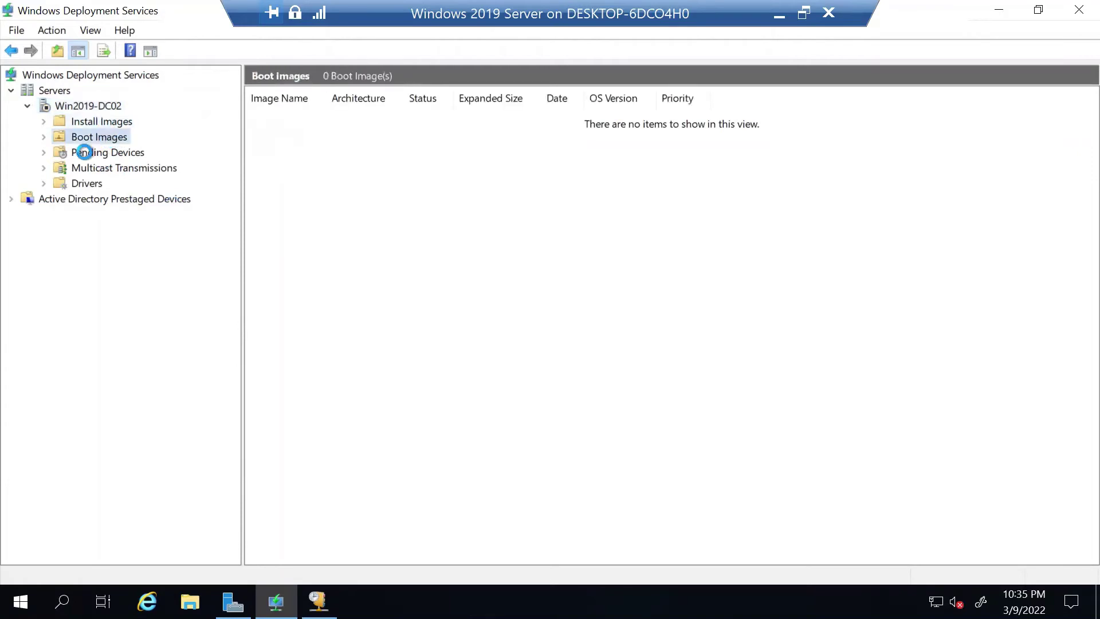
click(84, 152)
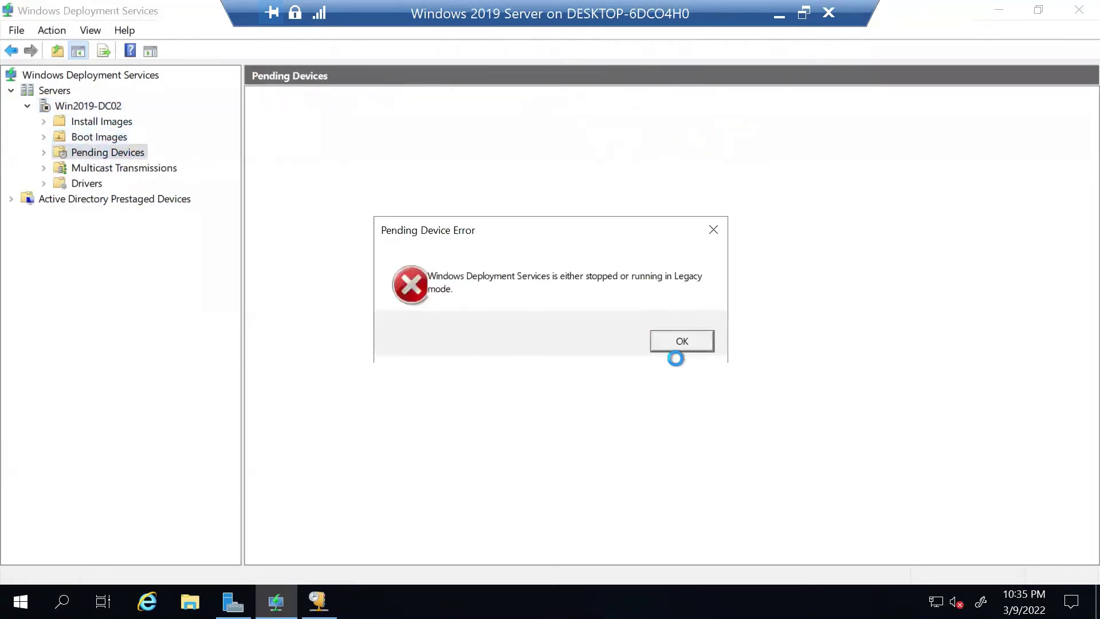
click(676, 342)
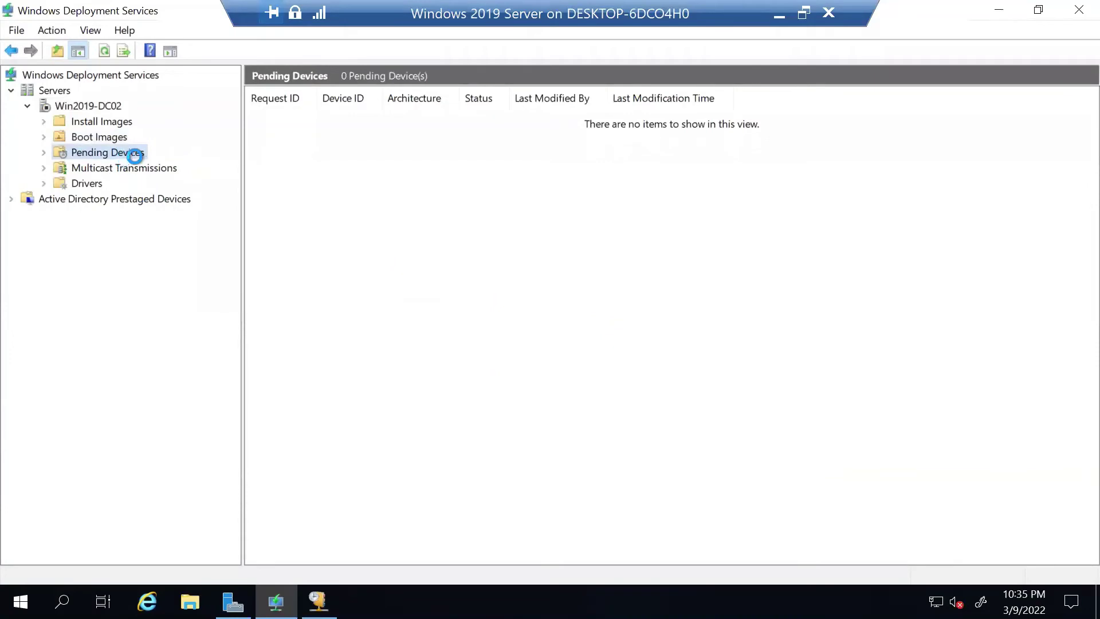
click(122, 170)
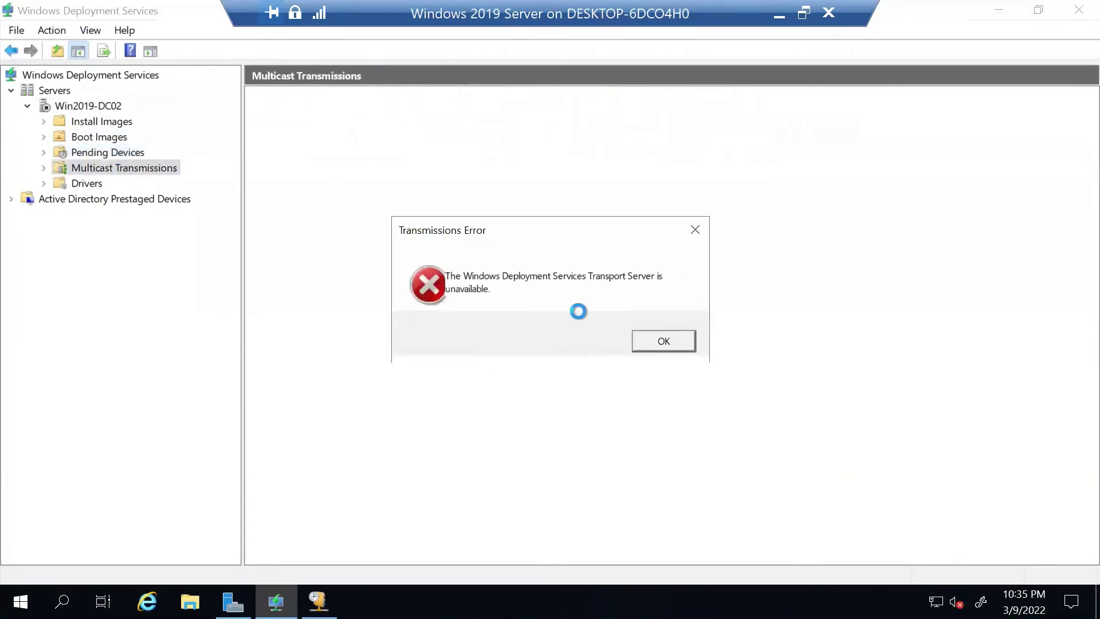
key(Return)
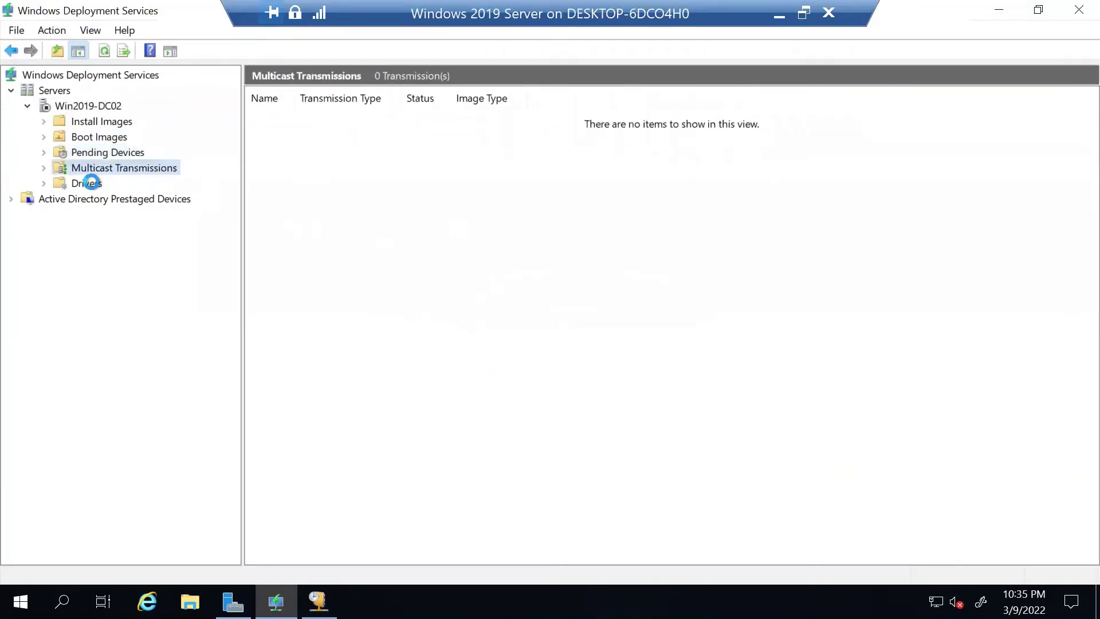
click(91, 183)
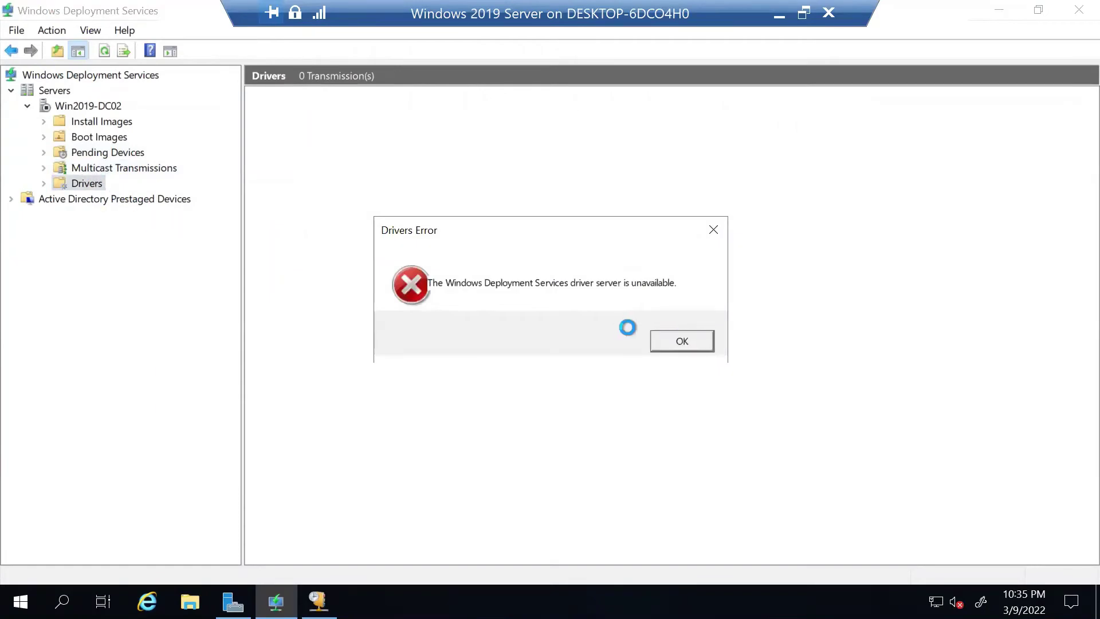
click(659, 337)
click(109, 199)
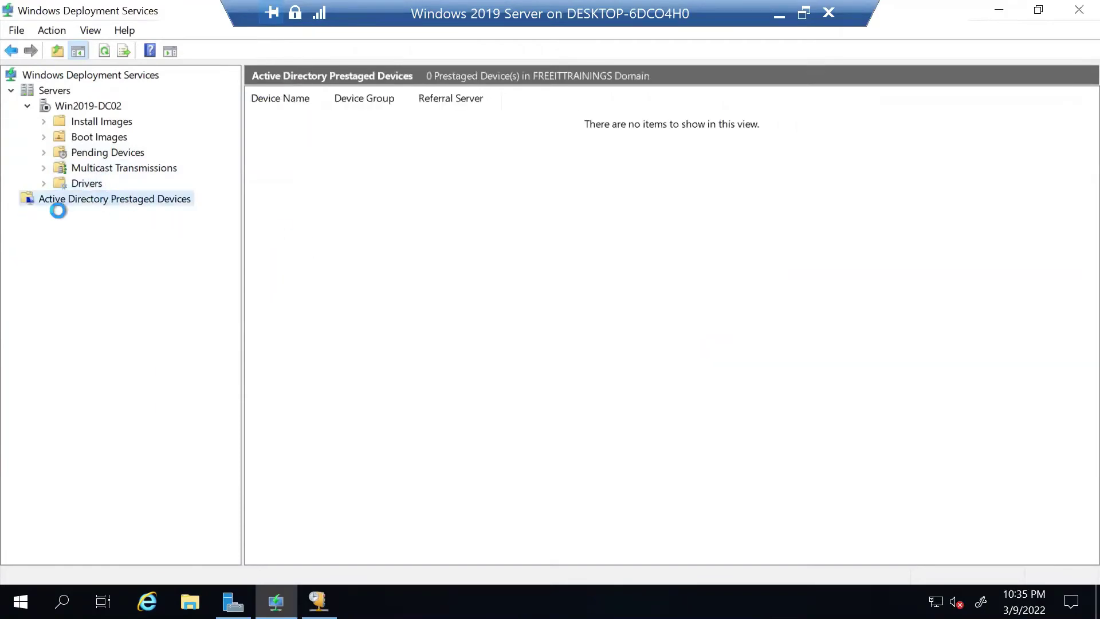
click(63, 107)
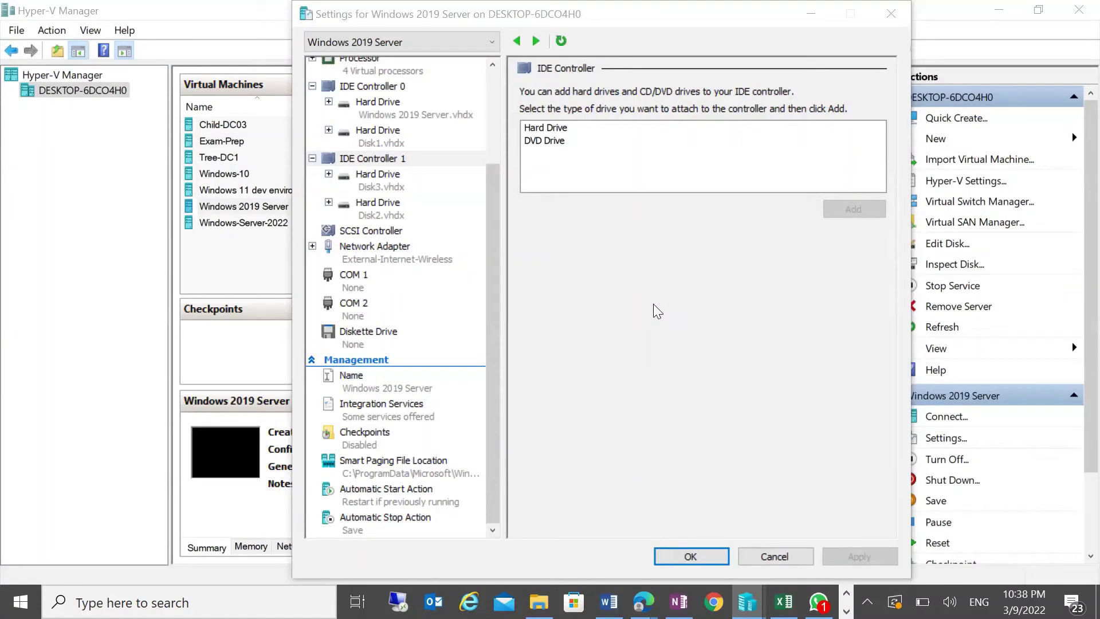
- Add a DVD drive to IDE Controller 1 of the Windows 2019 Server virtual machine and set its media to an image file
click(540, 142)
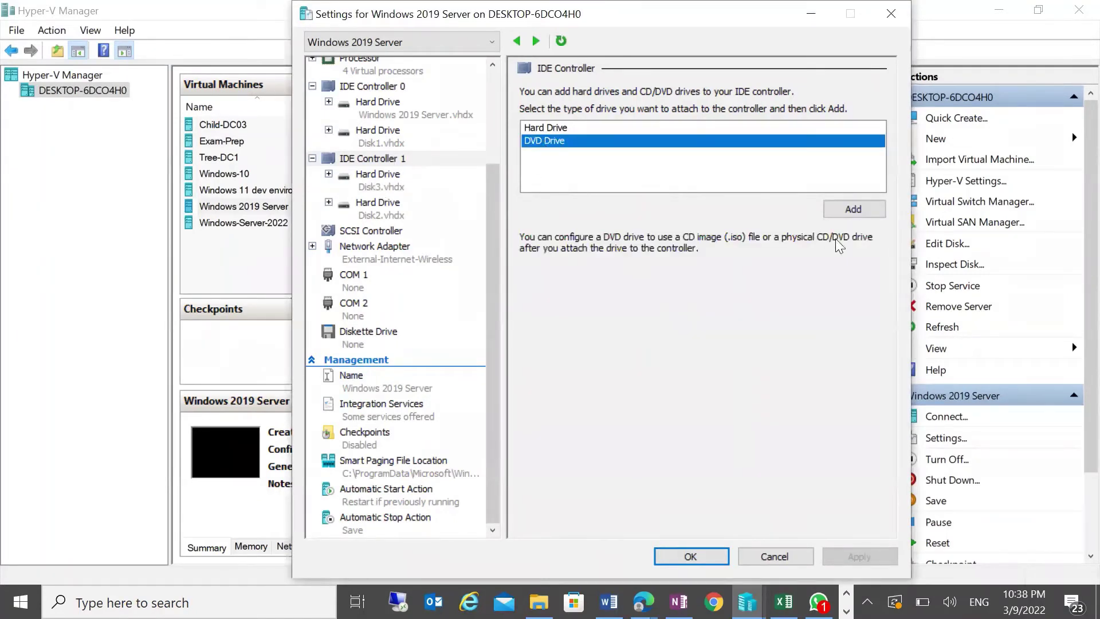
click(844, 220)
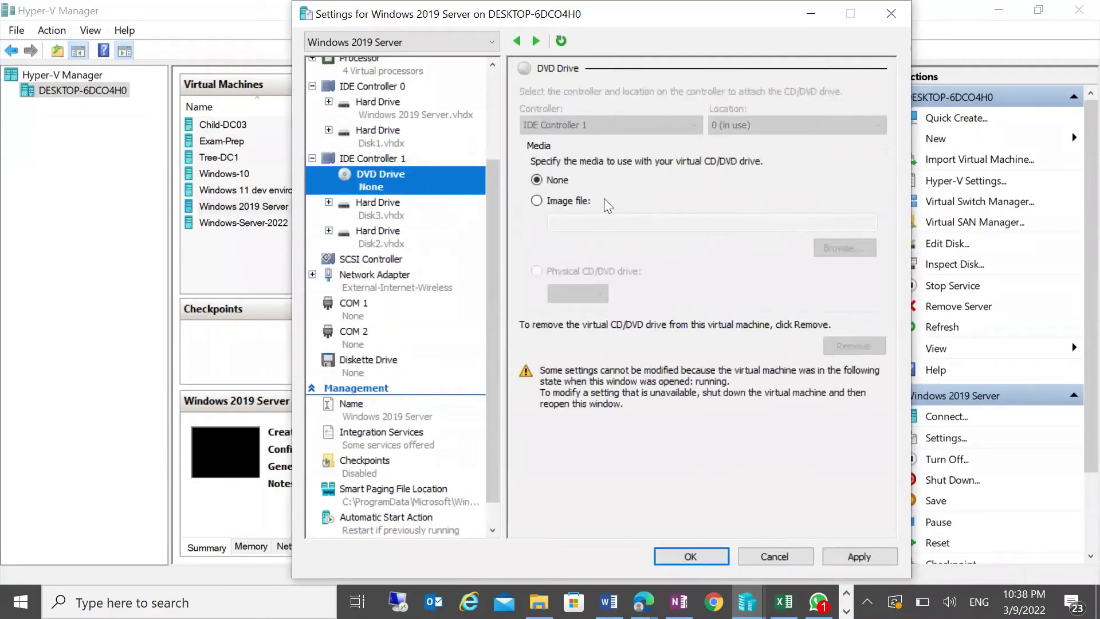
click(578, 202)
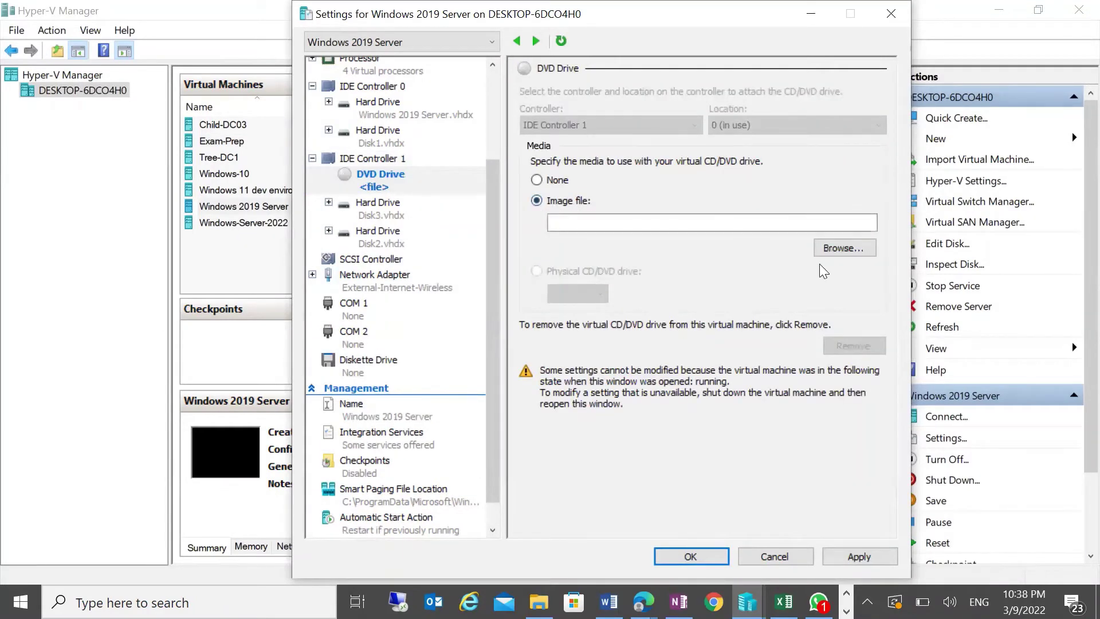
- Choose the Windows-10 ISO from the Windows 10 folder inside the ISO folder as the DVD drive's image file
click(845, 249)
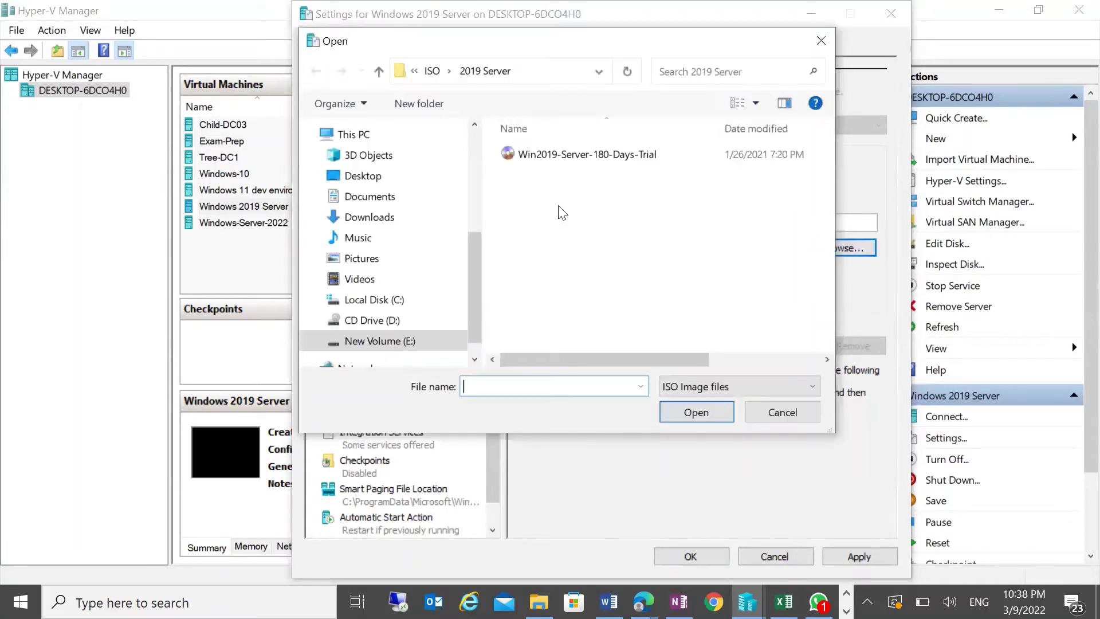
click(433, 70)
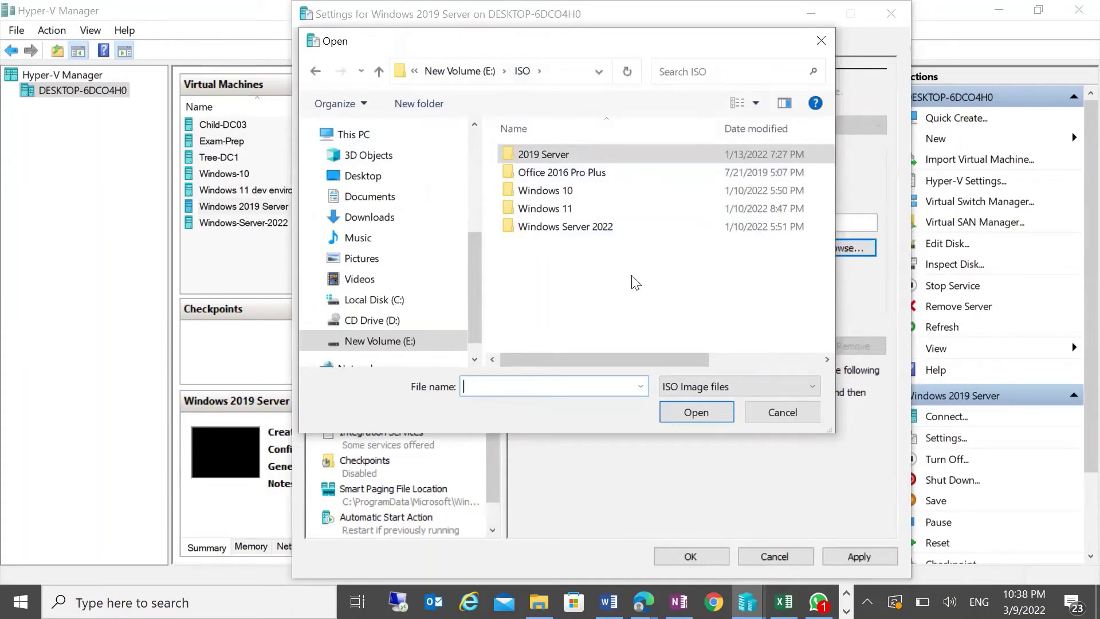
double_click(534, 190)
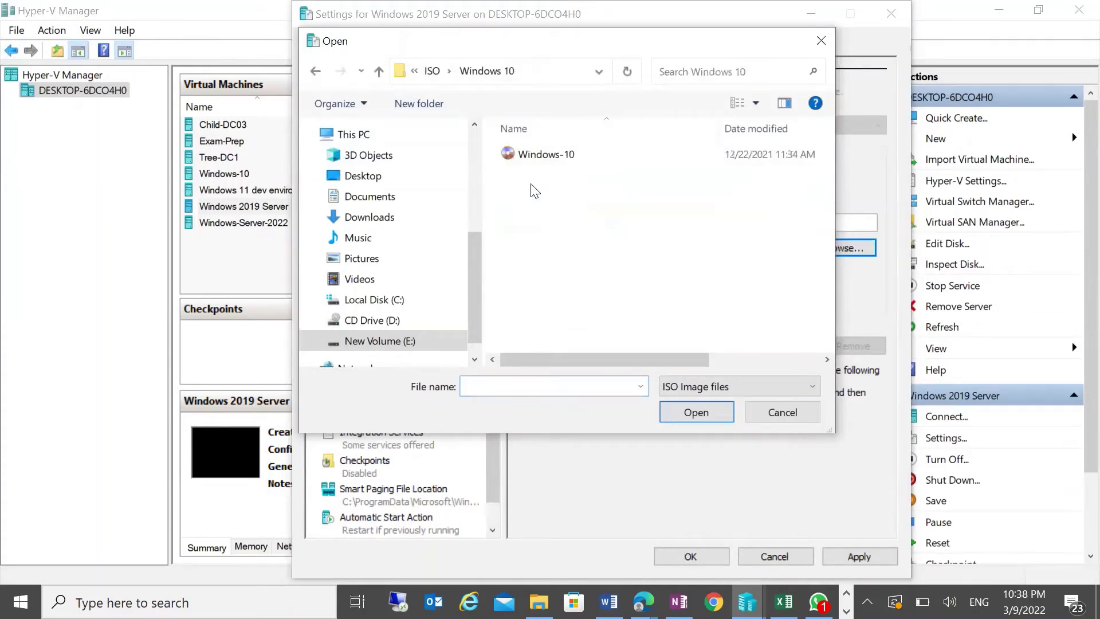
click(539, 155)
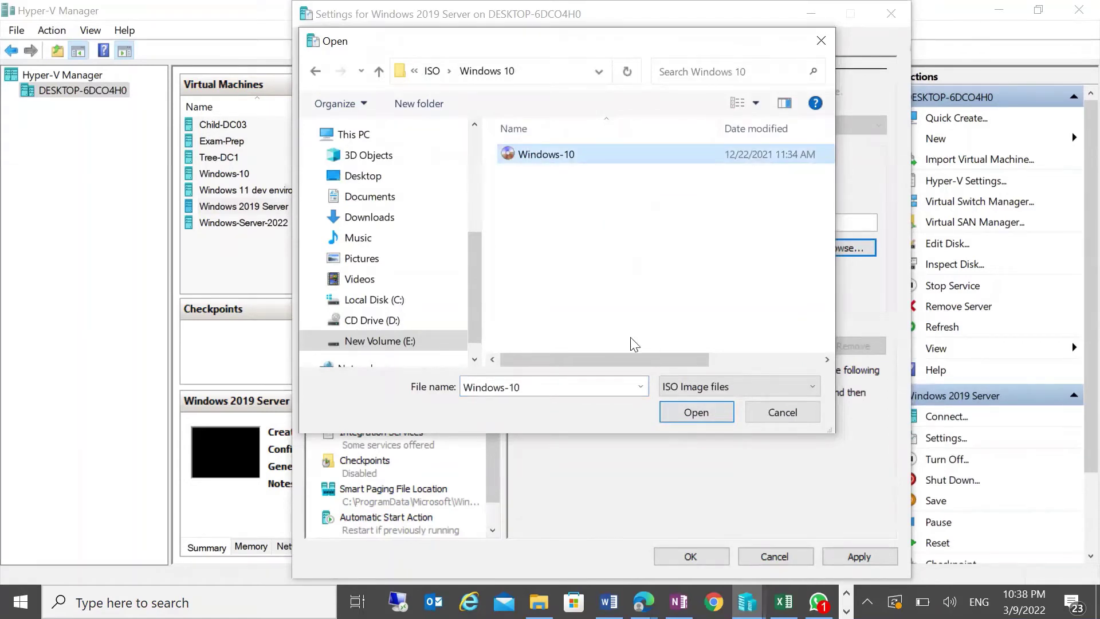
click(684, 416)
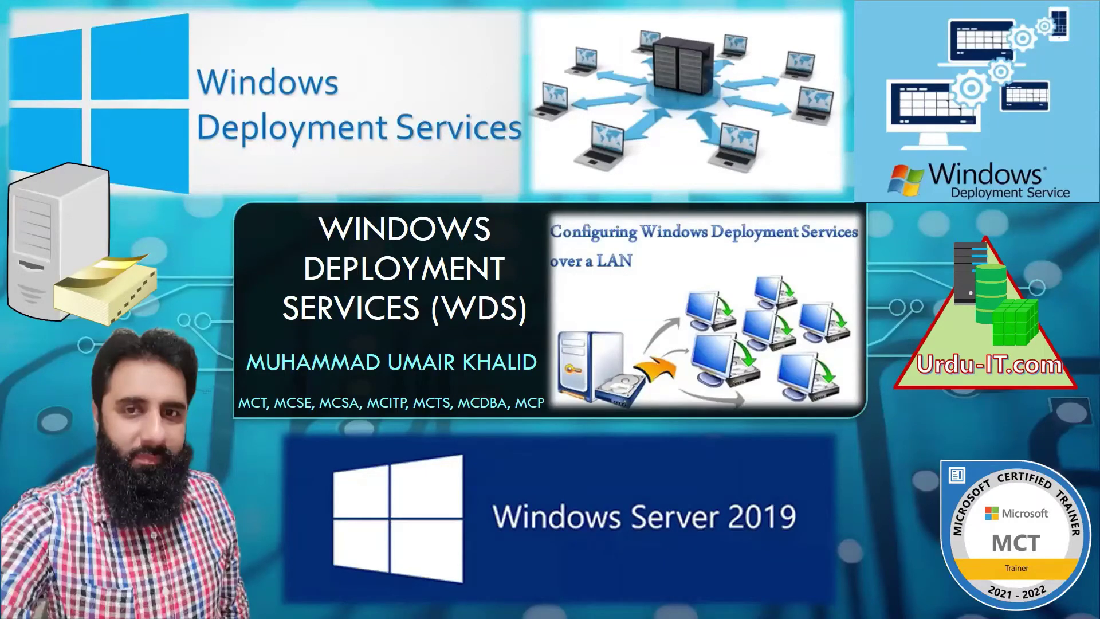
- Switch from the slide show to Hyper-V Manager and on to the Windows 2019 Server virtual machine session
key(alt+Tab)
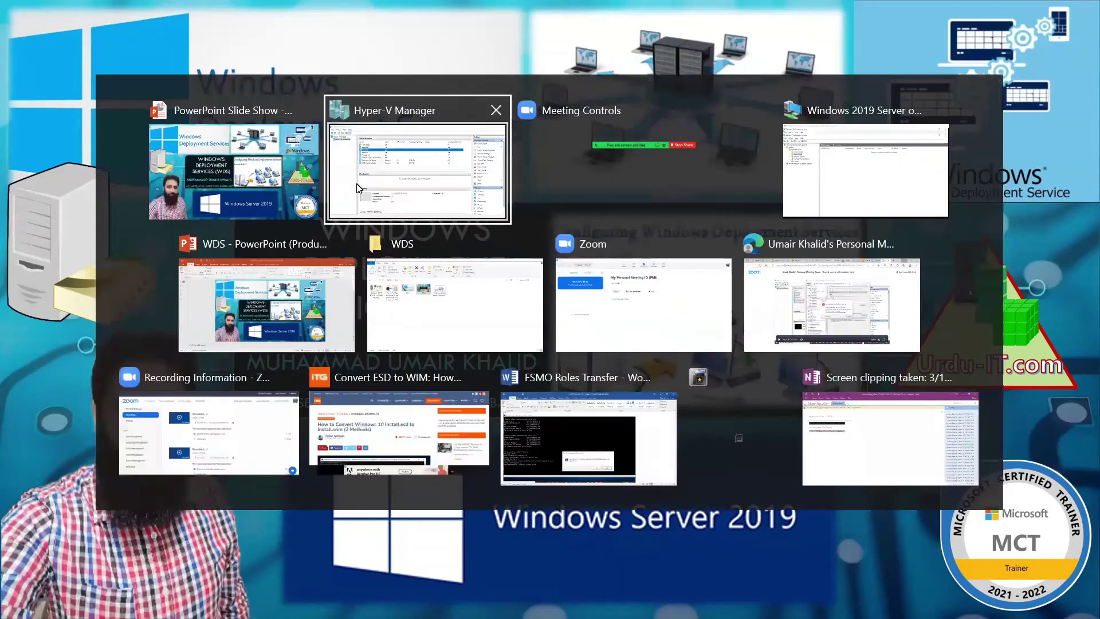
click(422, 198)
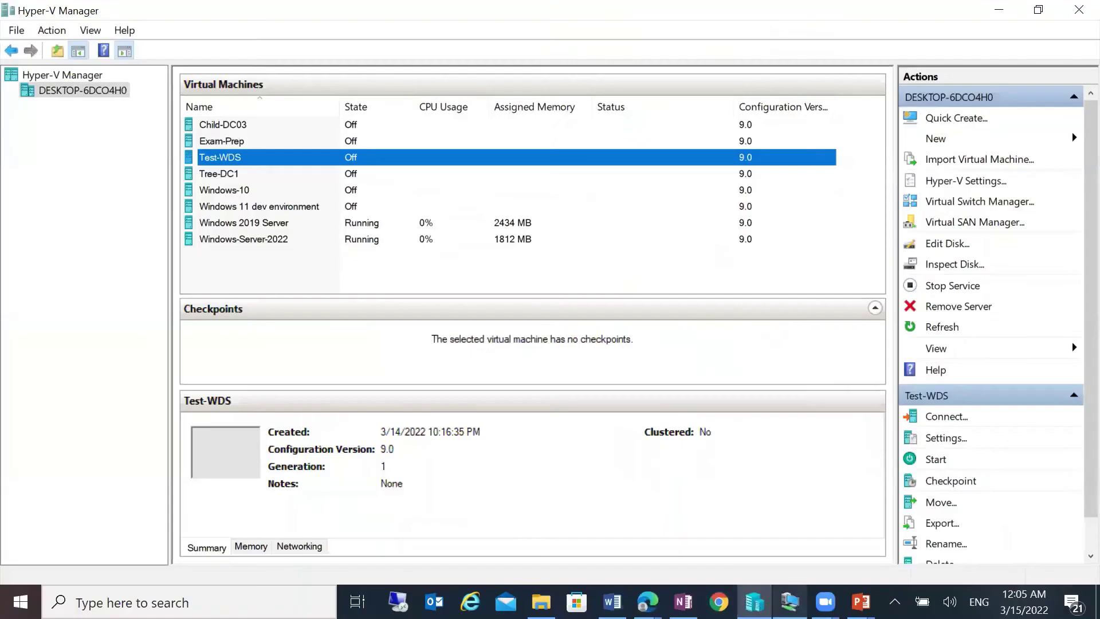
click(790, 602)
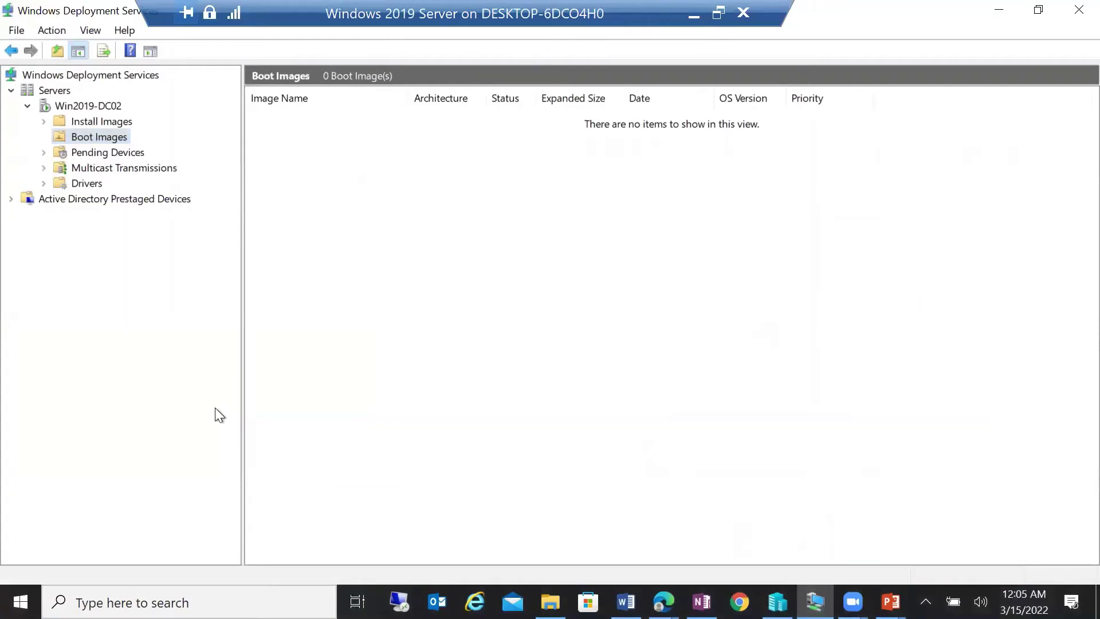
click(20, 601)
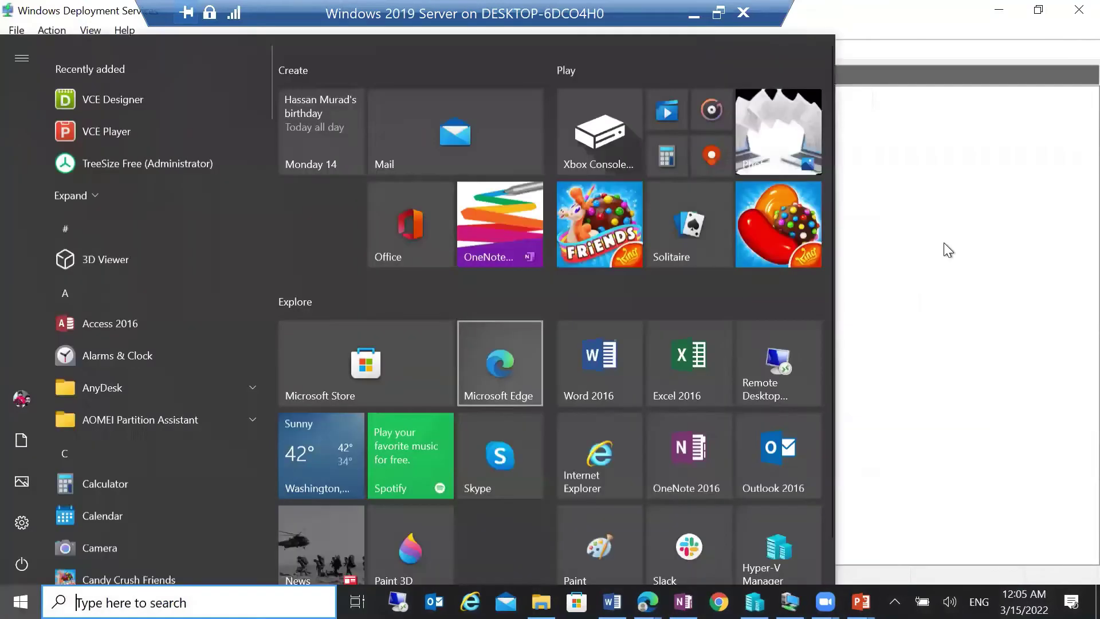
click(944, 243)
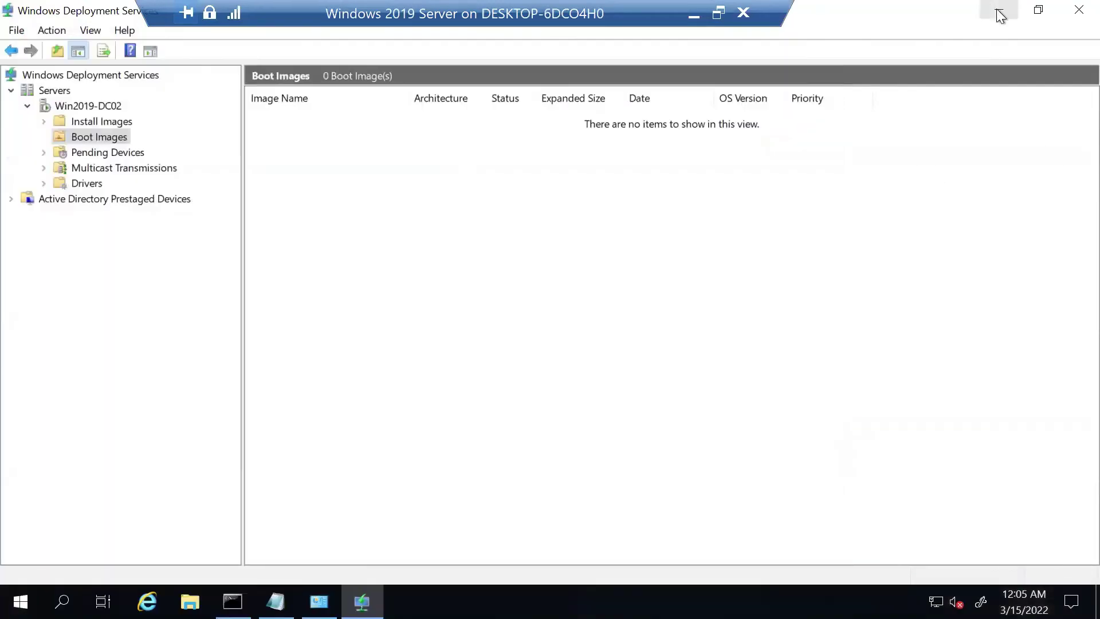
- Minimize the WDS console, open DVD Drive (D:) ESD-ISO in File Explorer to view its contents, and widen the navigation pane
click(997, 10)
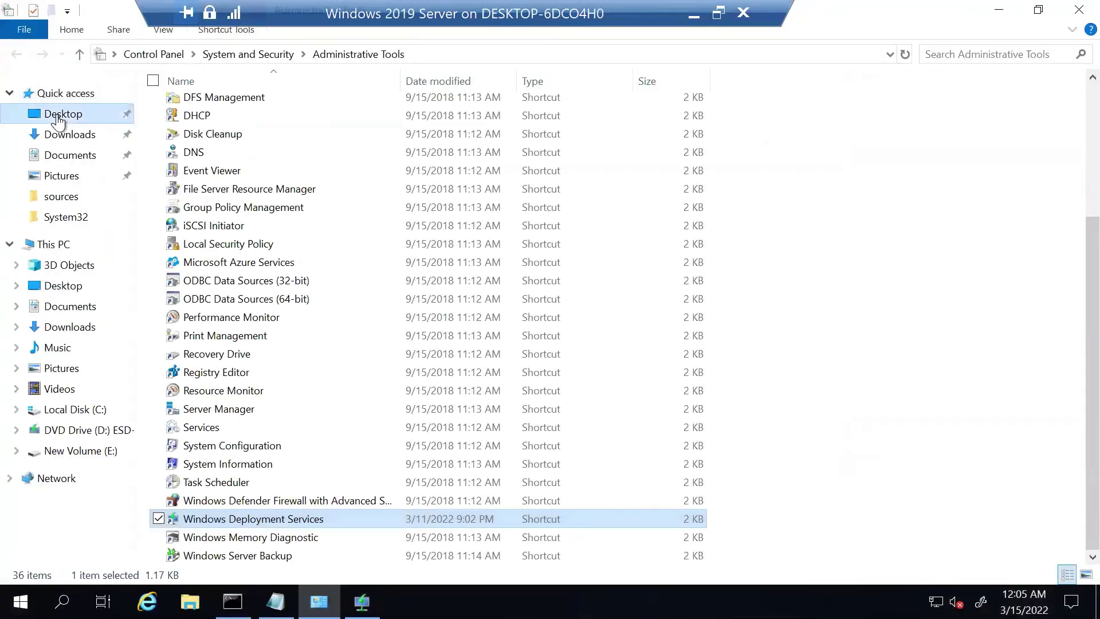
click(57, 114)
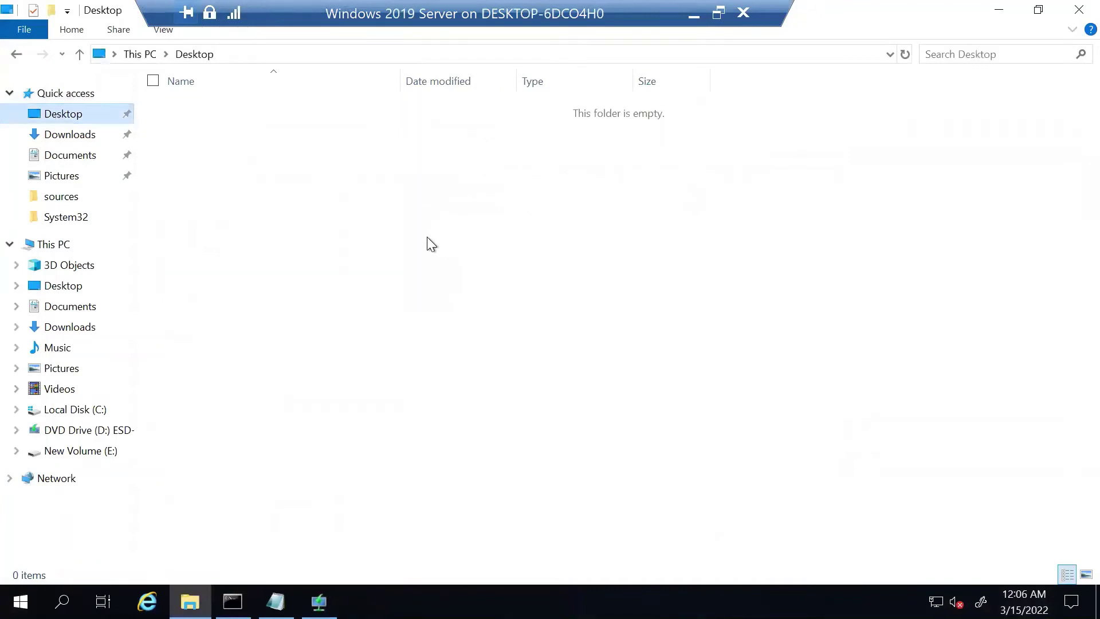
click(78, 431)
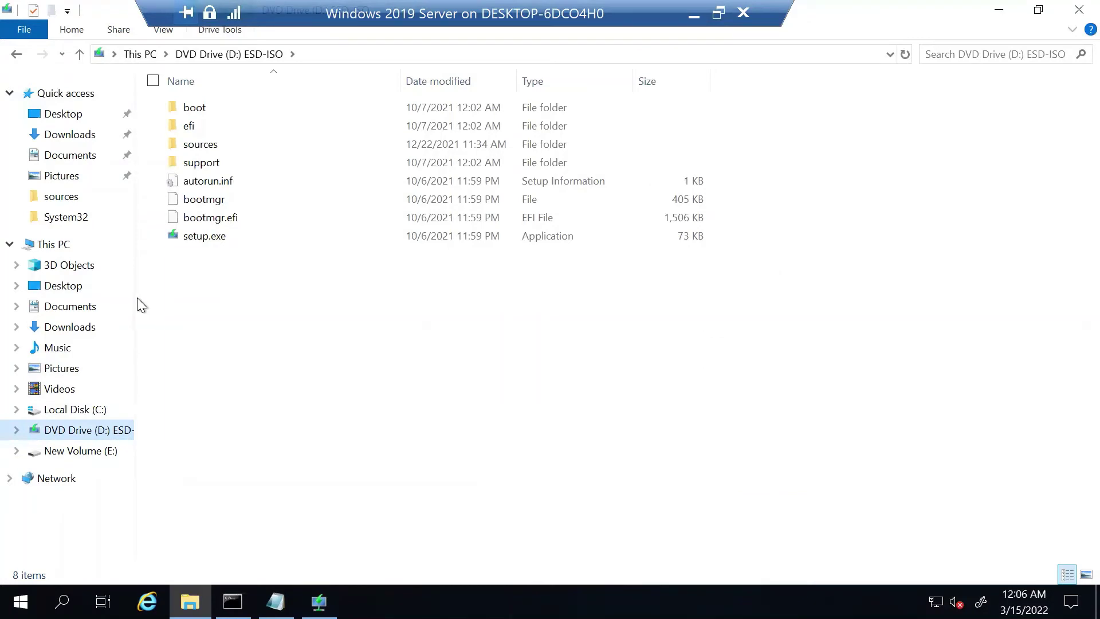
drag(136, 292, 204, 292)
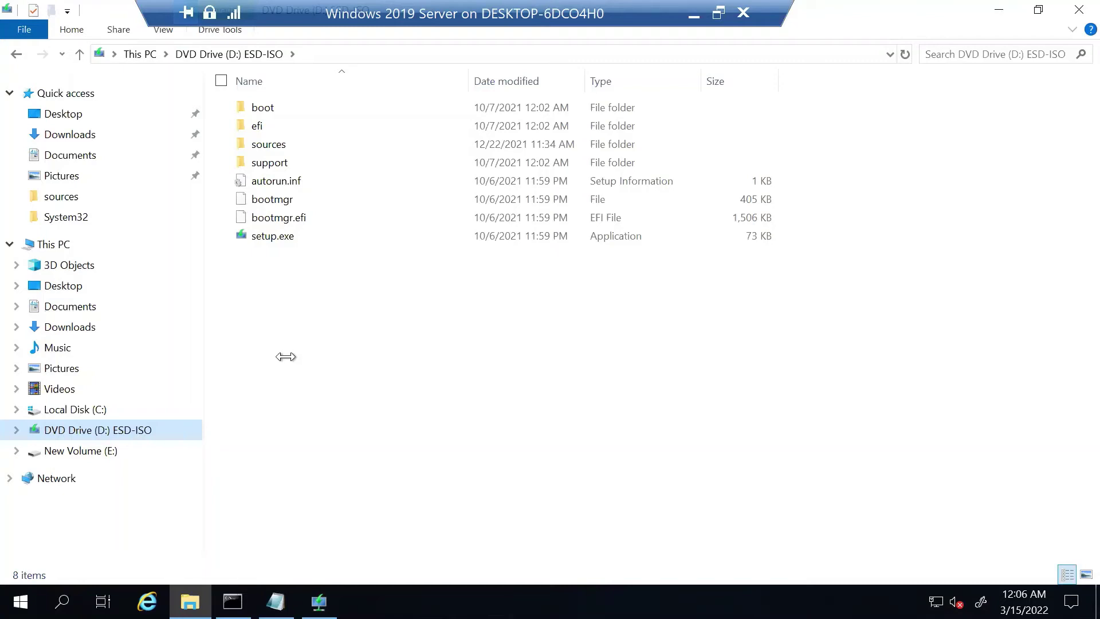
- Return to the Windows Deployment Services console and select the Win2019-DC02 server
mouse_move(319, 602)
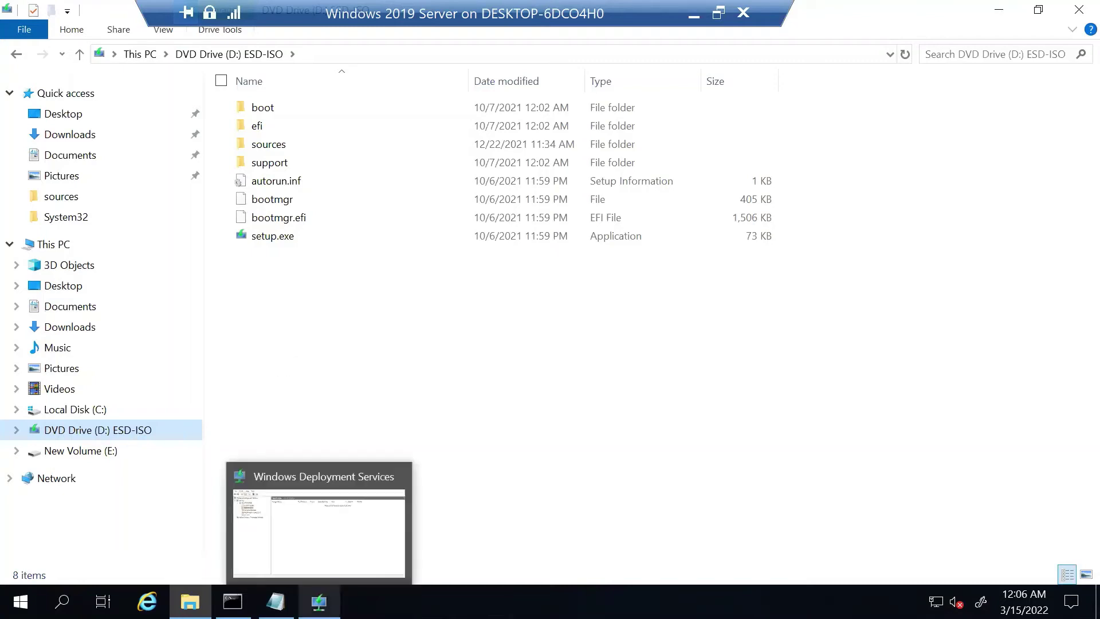
click(319, 532)
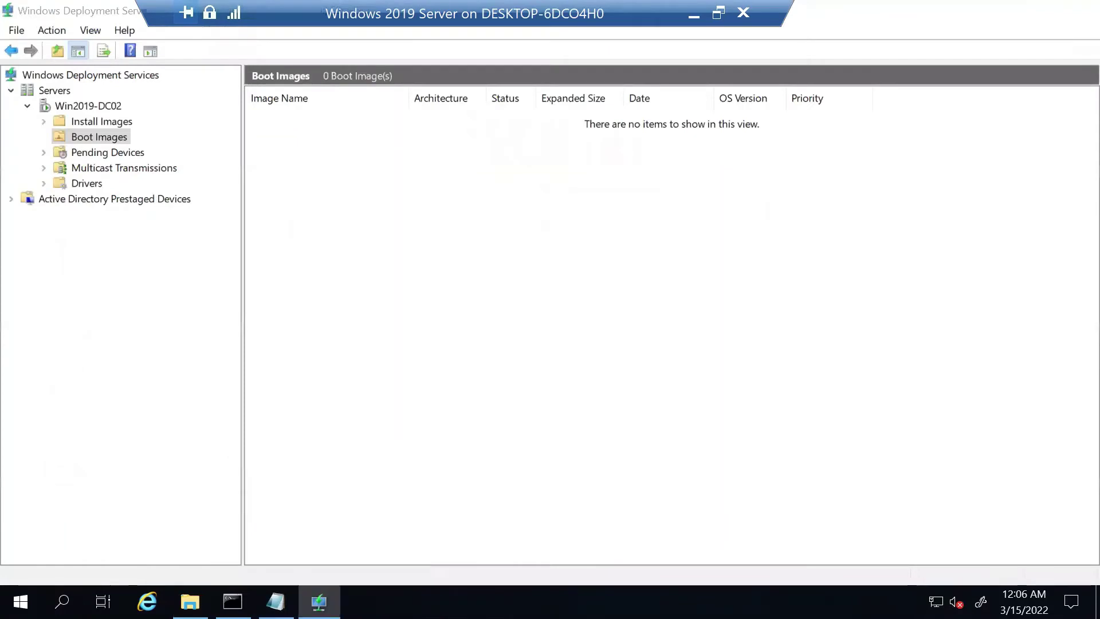
click(107, 108)
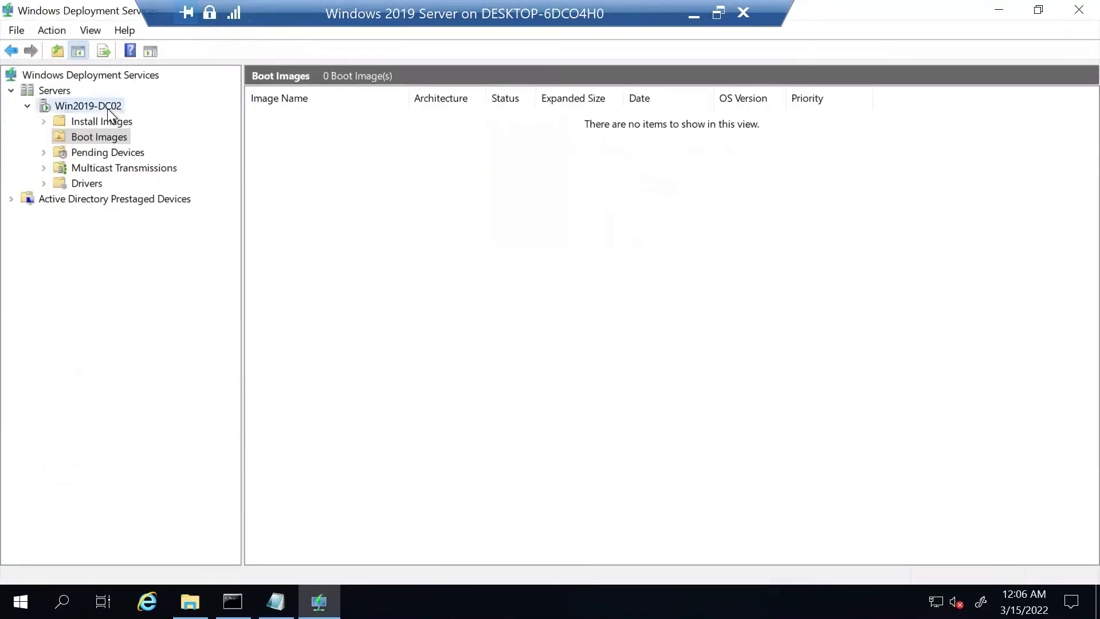
right_click(60, 108)
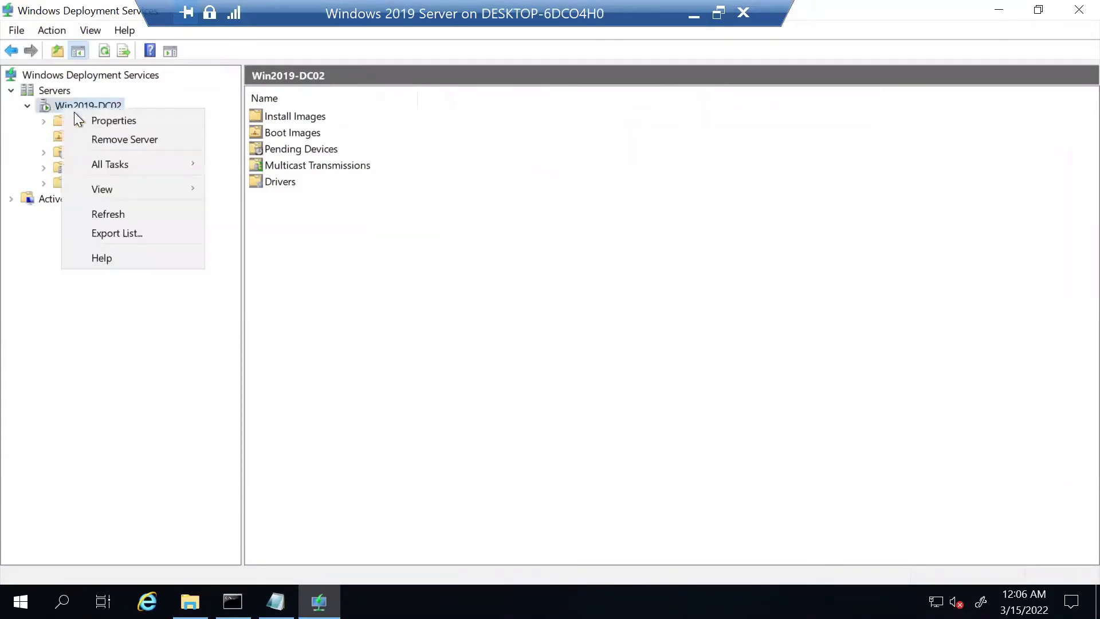
mouse_move(170, 159)
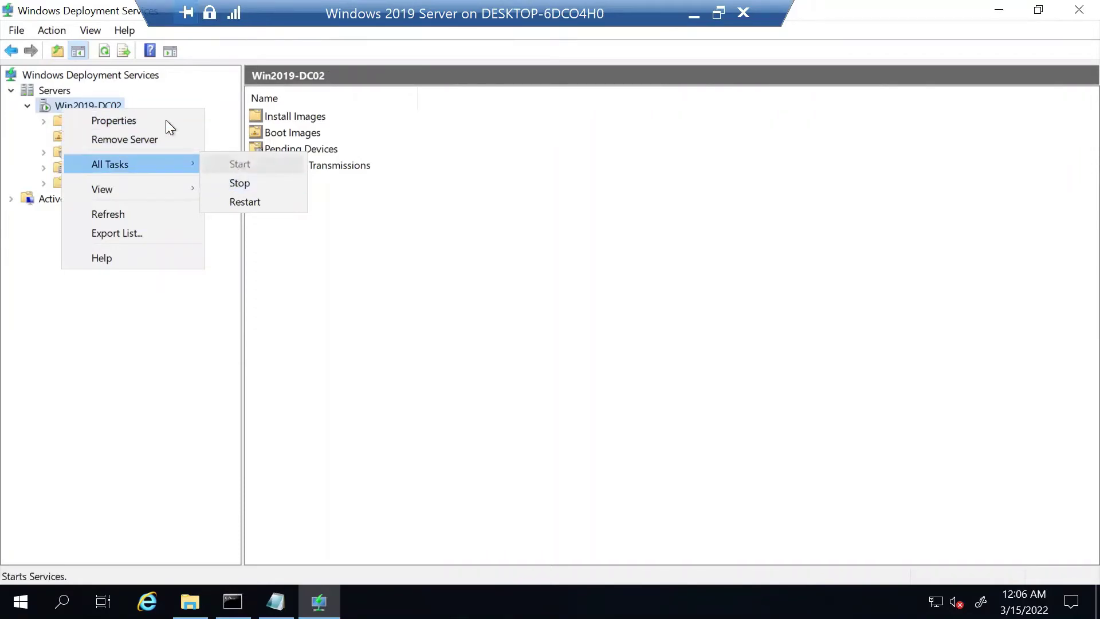
click(117, 104)
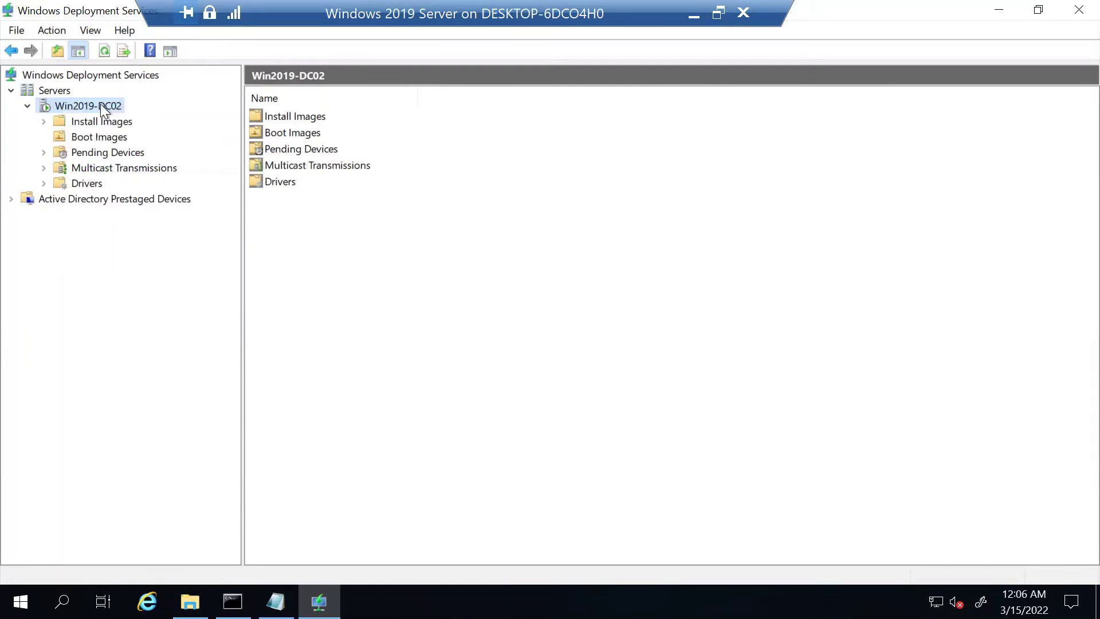
- Start adding a boot image to Boot Images, choosing boot.wim from the sources folder on DVD Drive (D:)
click(111, 142)
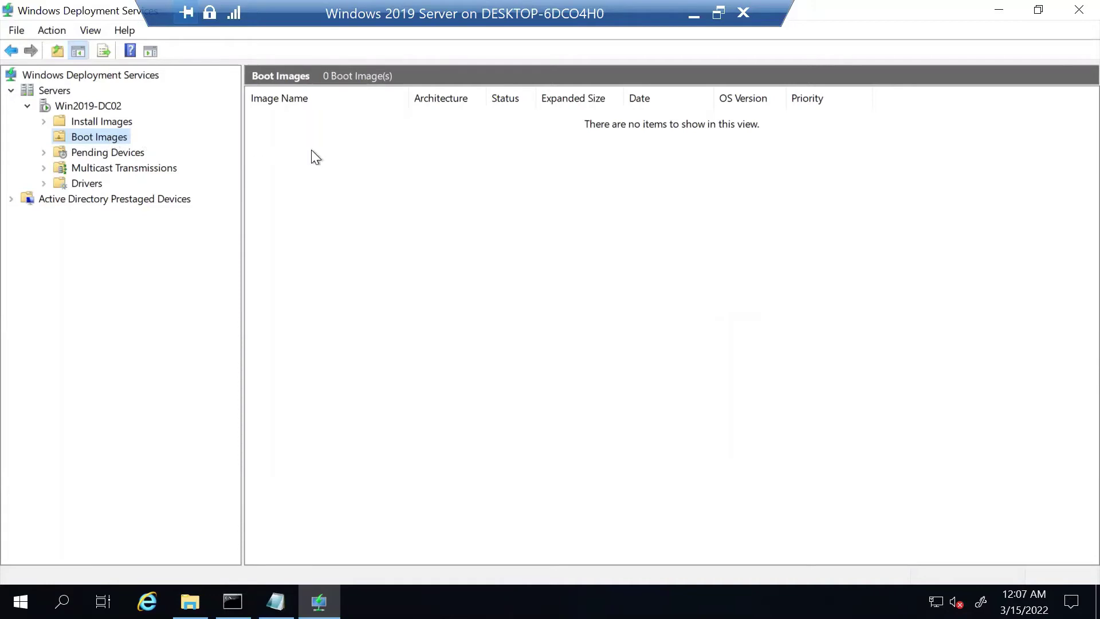
right_click(117, 137)
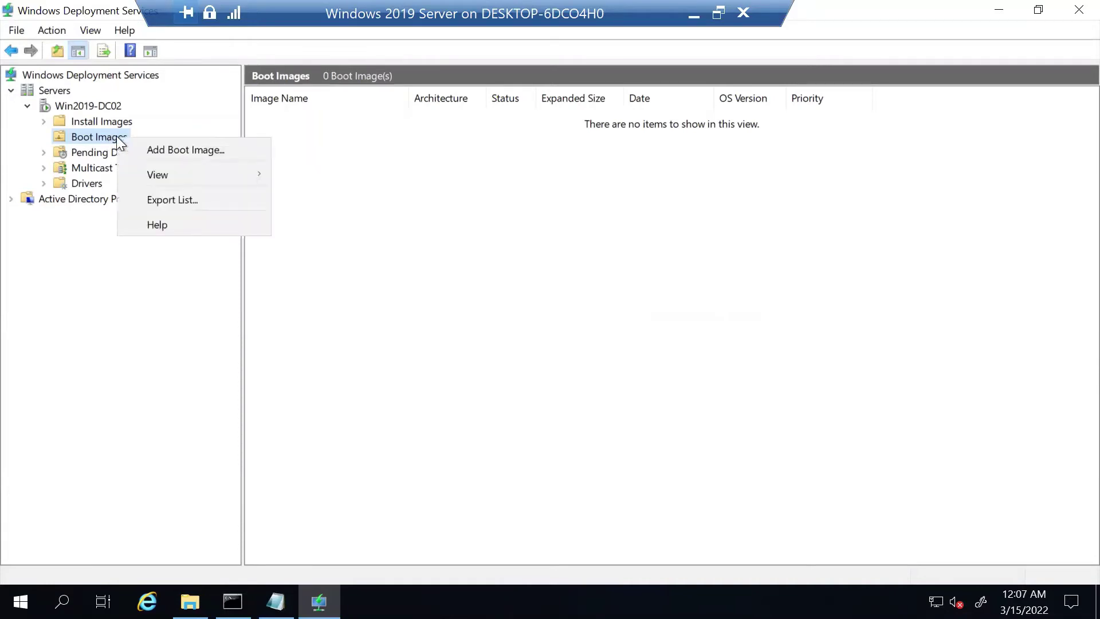
click(222, 150)
click(702, 253)
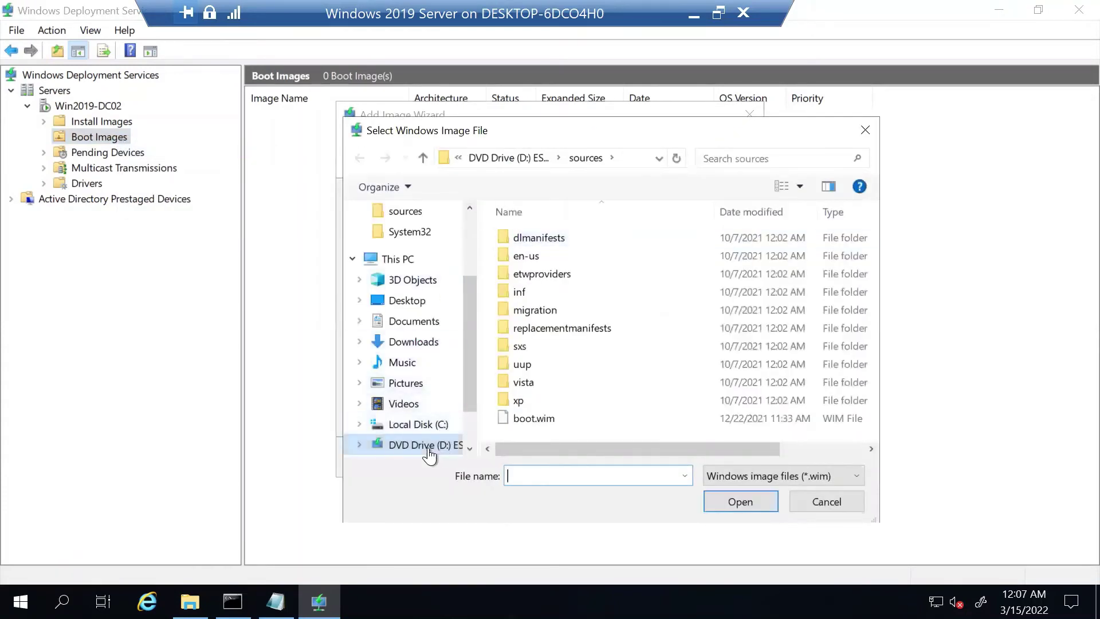
click(427, 445)
double_click(534, 276)
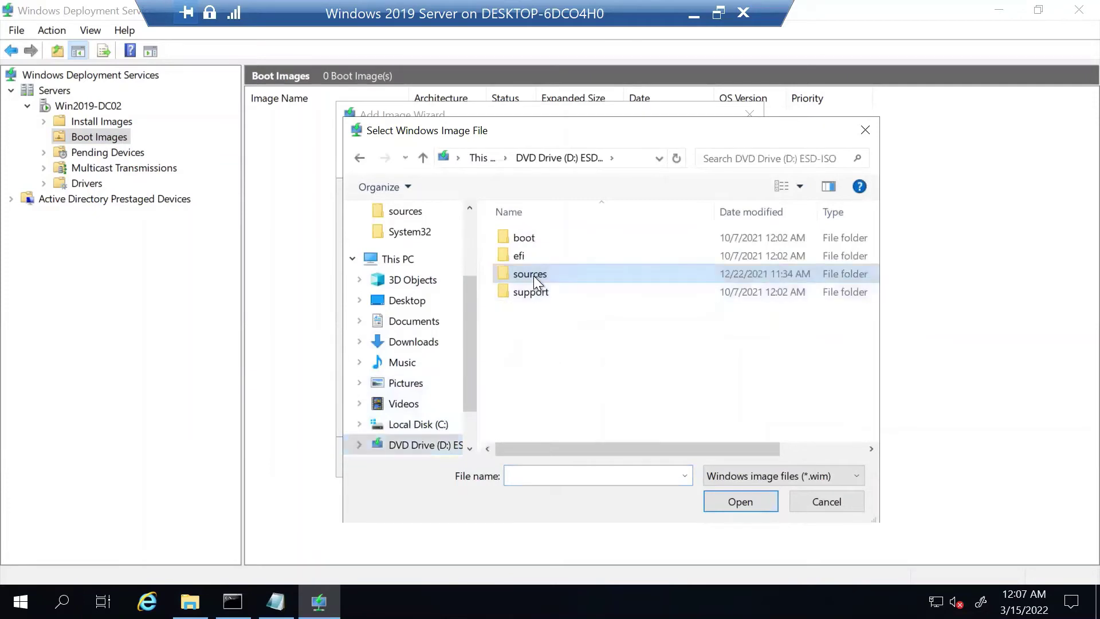
click(535, 419)
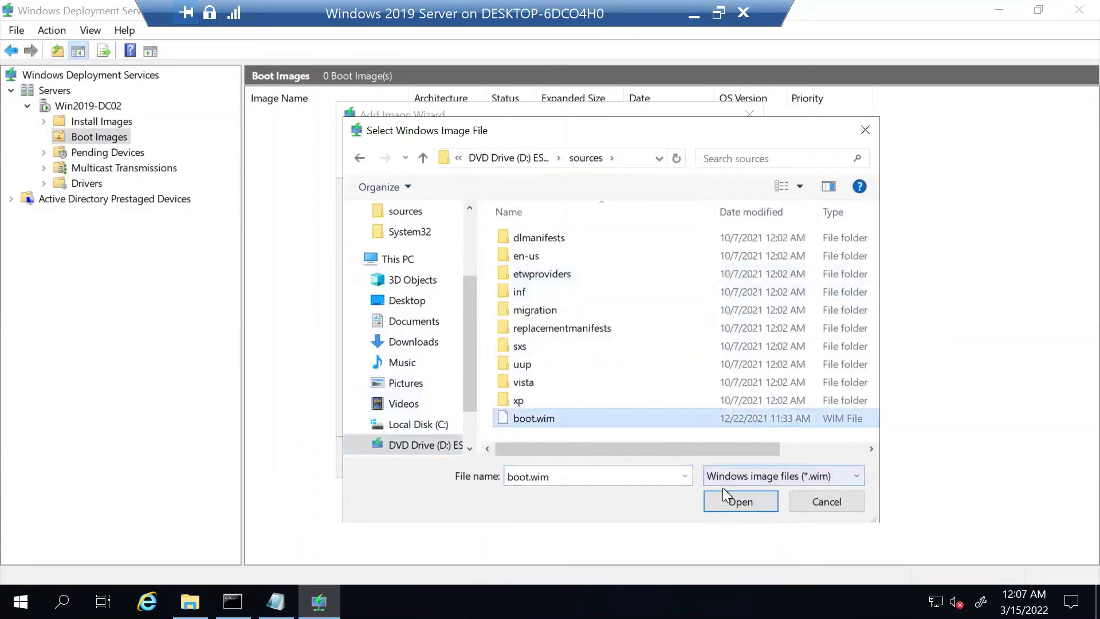
click(735, 499)
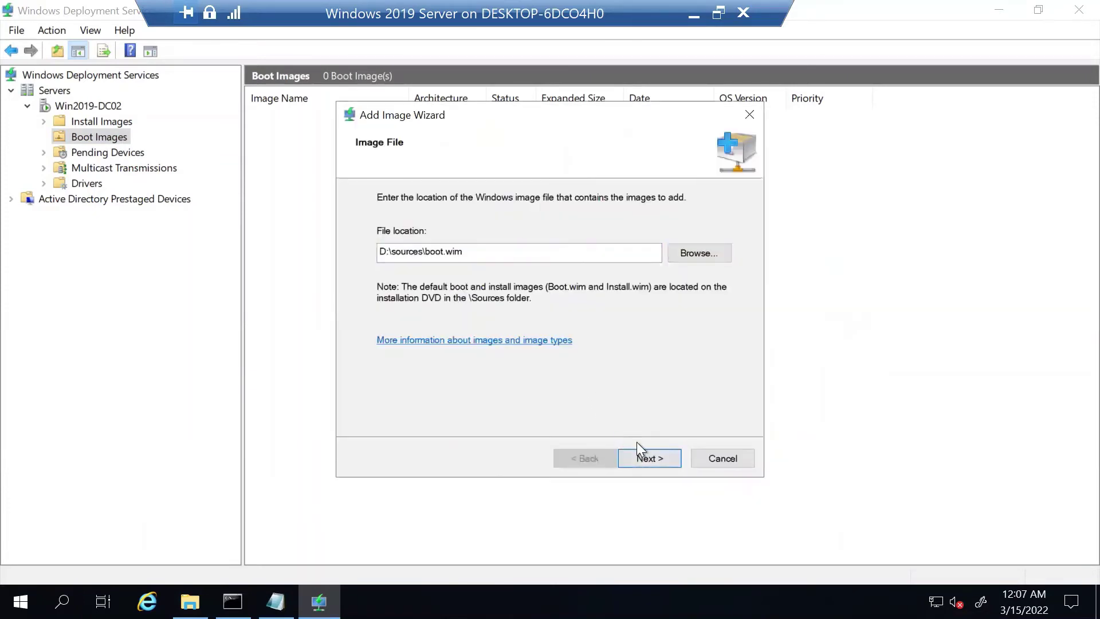
- Append "by Urdu-IT" to the boot image's description and finish adding the Microsoft Windows Setup (x64) image to the server
click(650, 459)
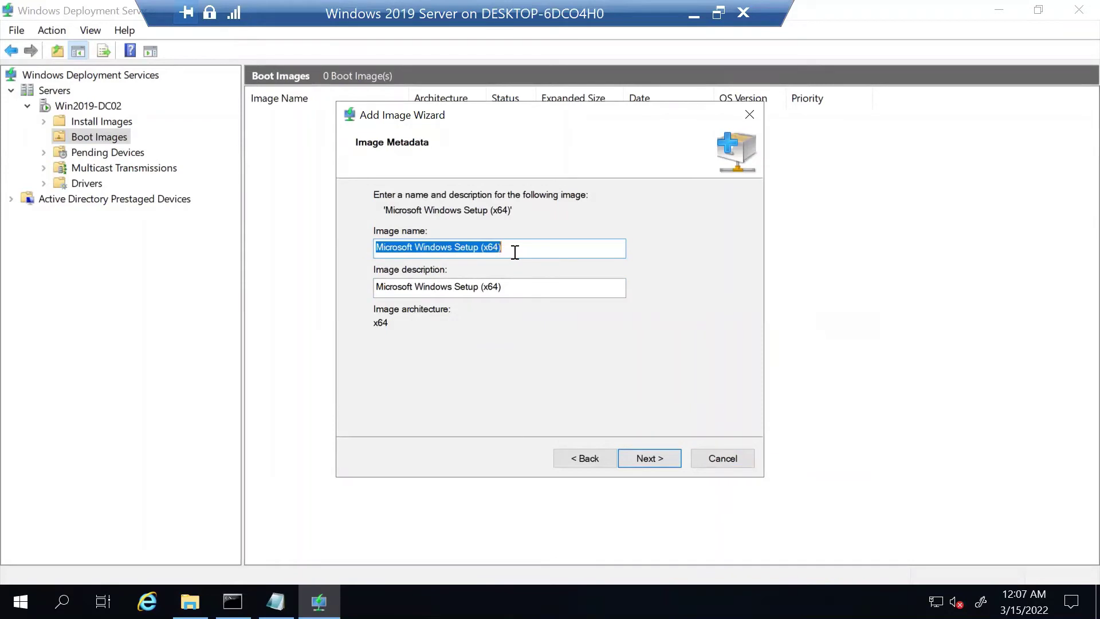
click(516, 289)
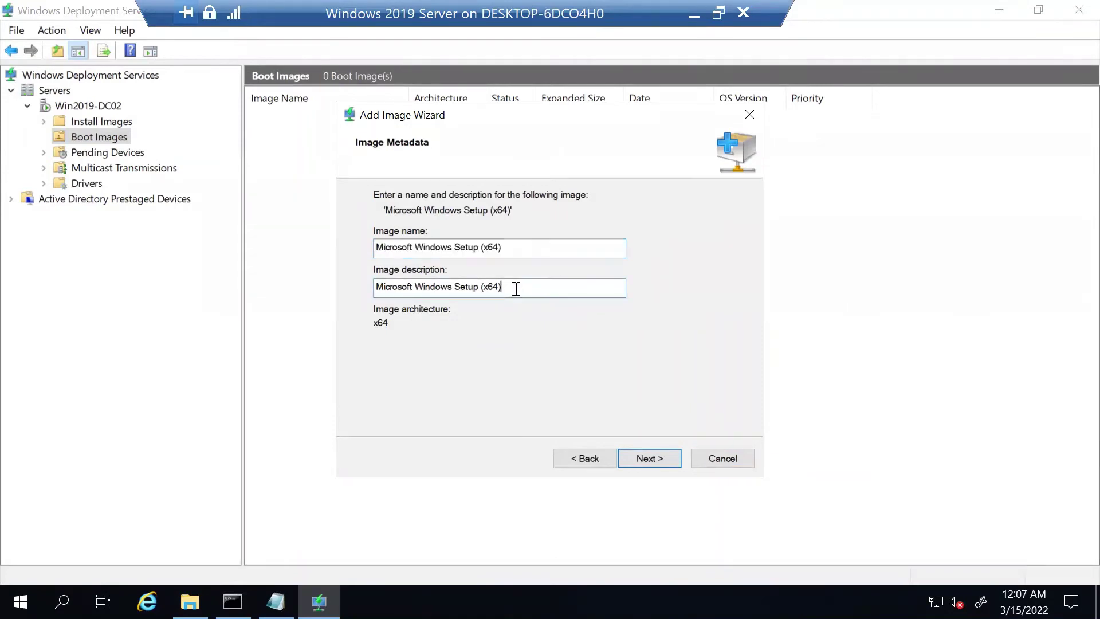
text(by Urdu-IT)
click(658, 458)
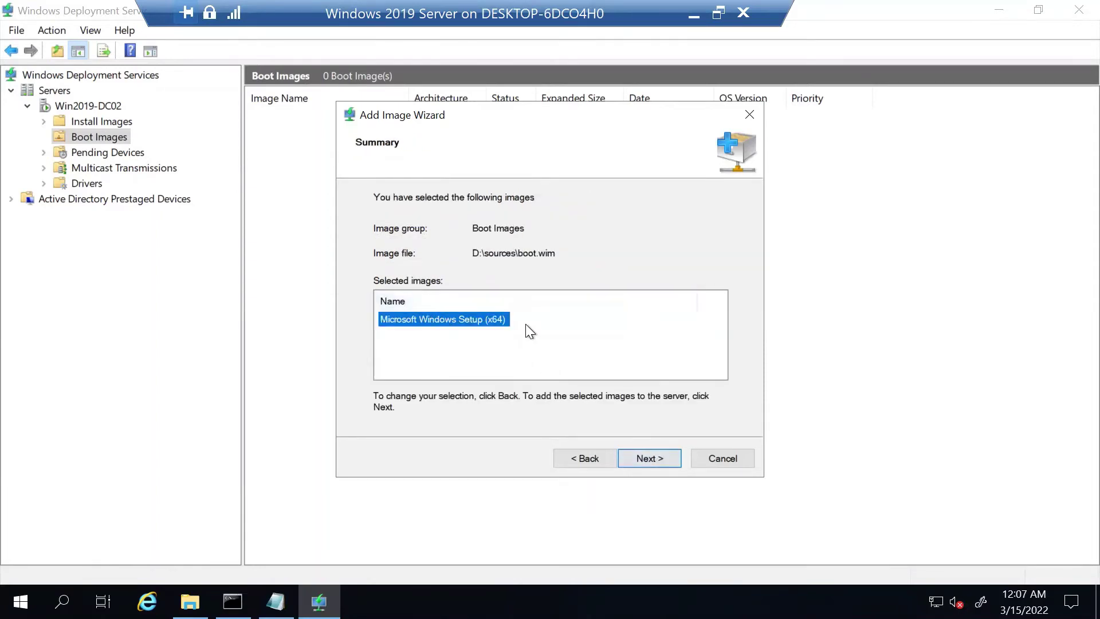
click(551, 338)
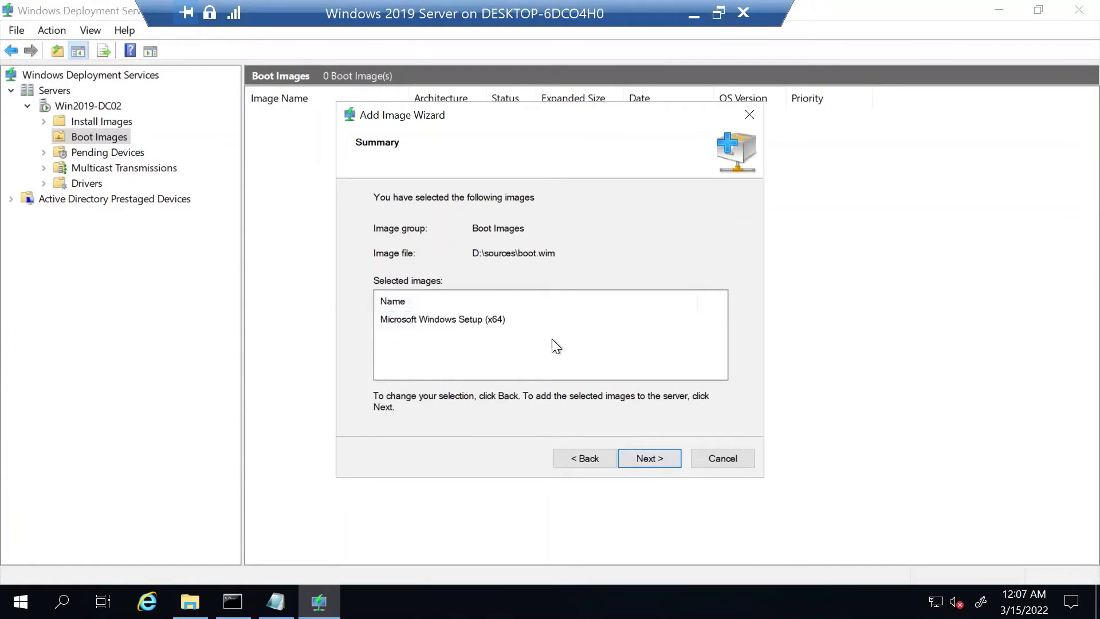
click(658, 458)
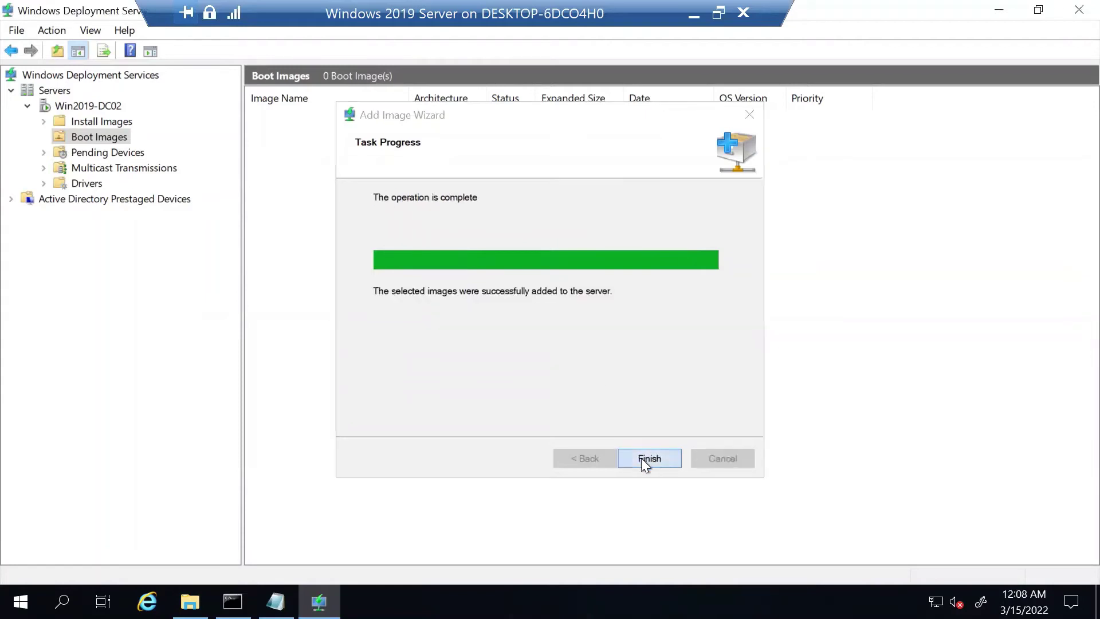
click(642, 458)
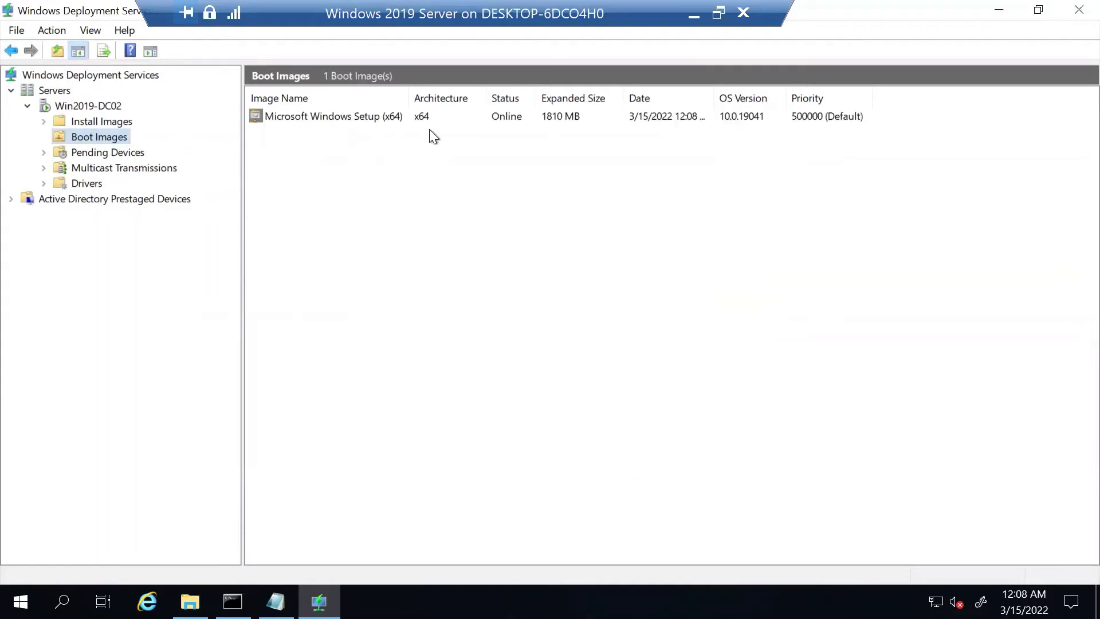
- Examine the general properties of the Microsoft Windows Setup (x64) boot image, including image type, format and file name, and close them without changes
click(395, 115)
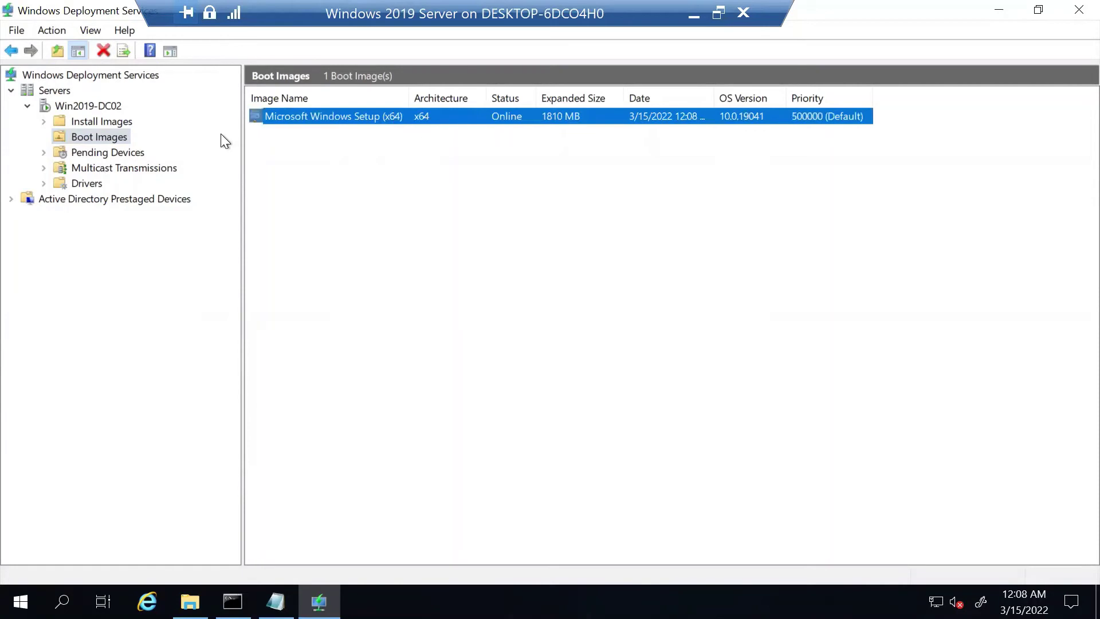
right_click(290, 122)
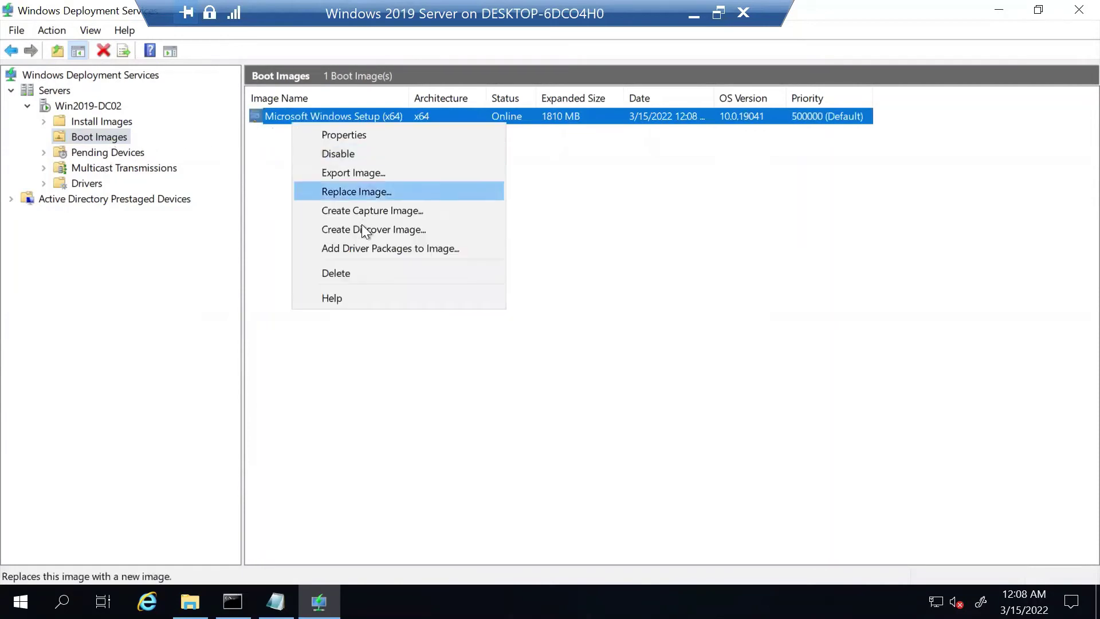
click(347, 135)
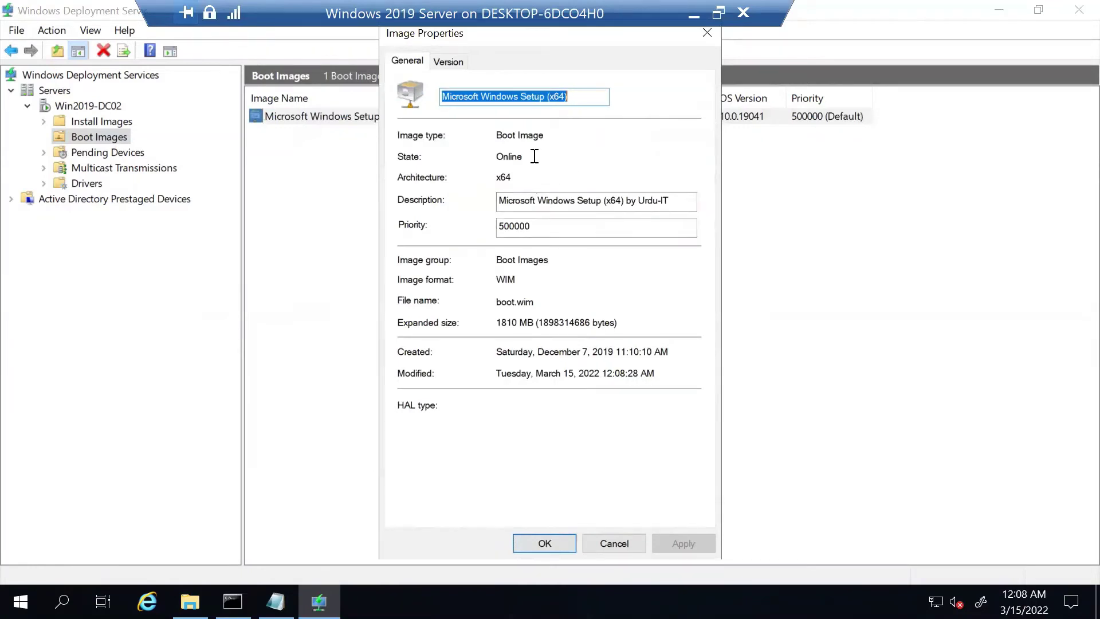
drag(545, 136, 460, 139)
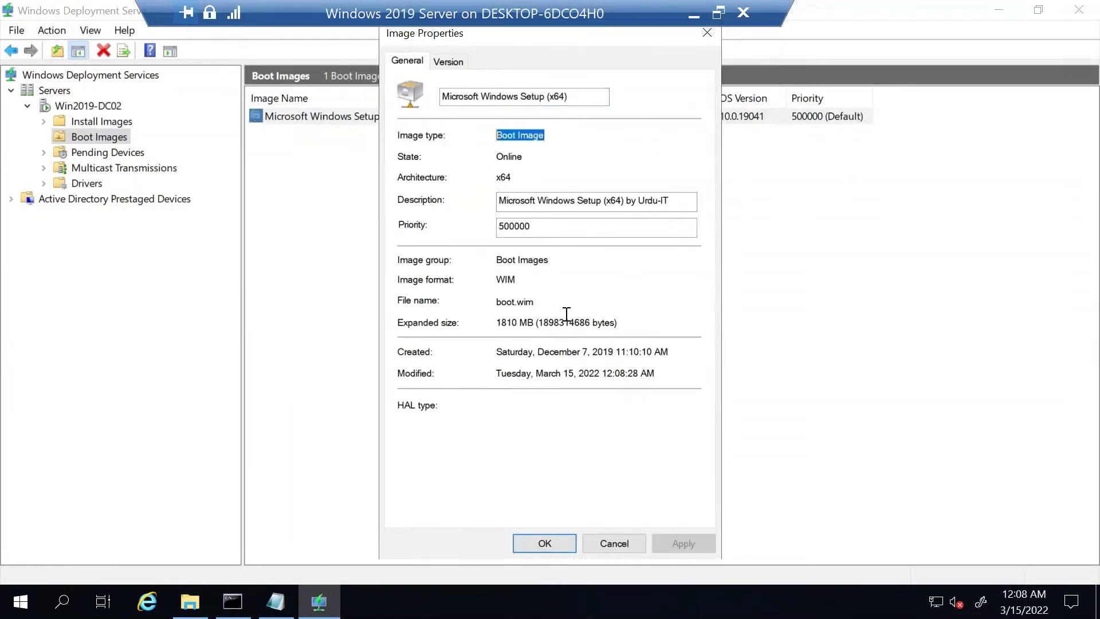
drag(518, 279, 472, 279)
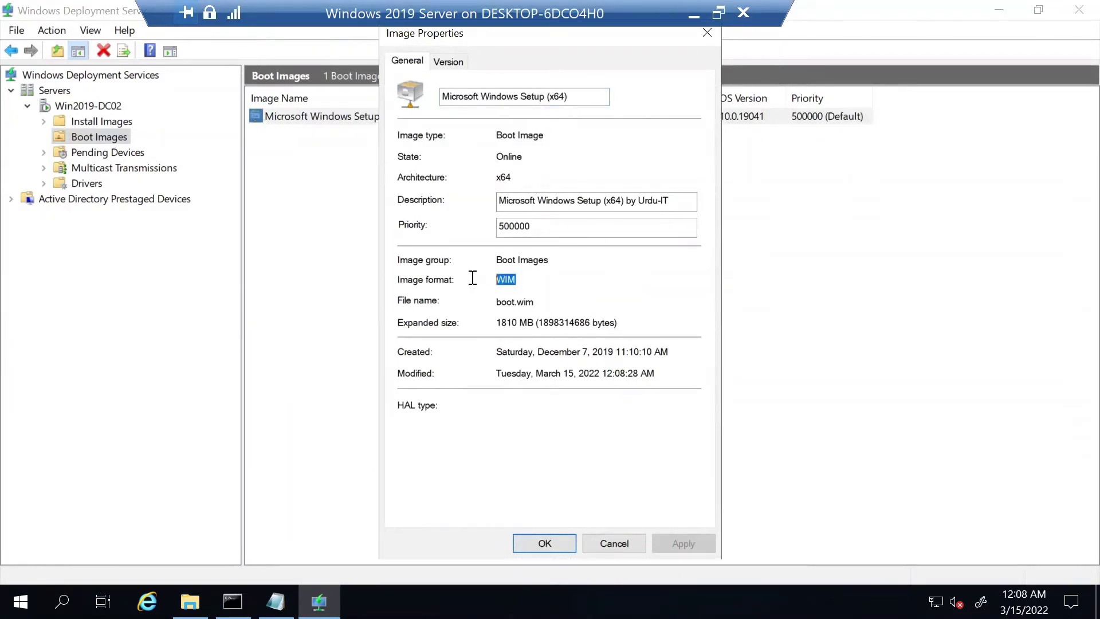
double_click(537, 302)
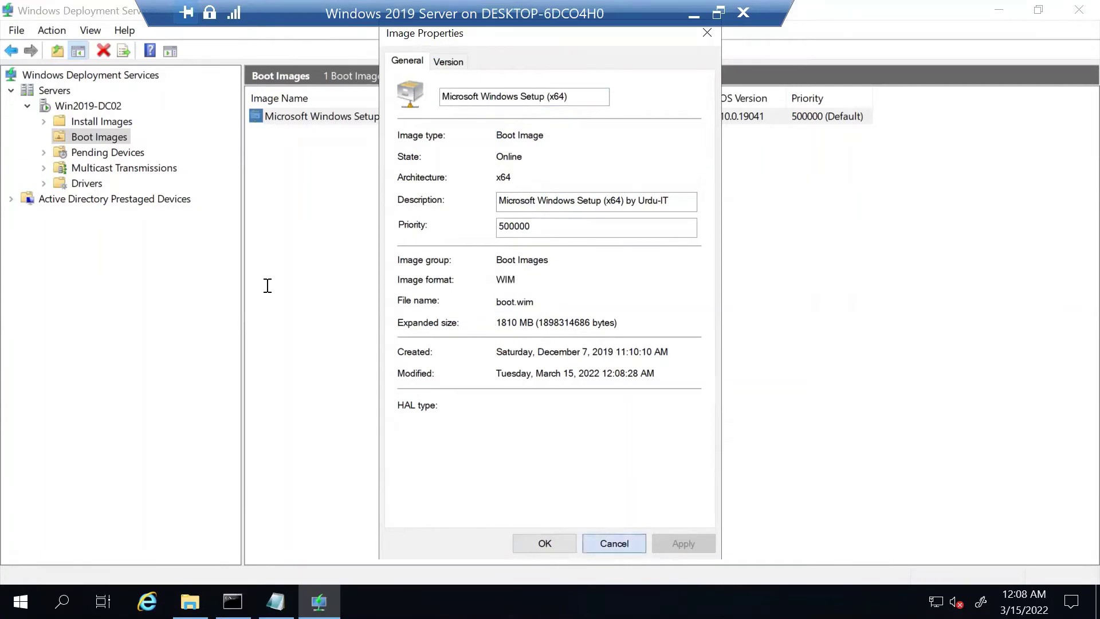
key(Escape)
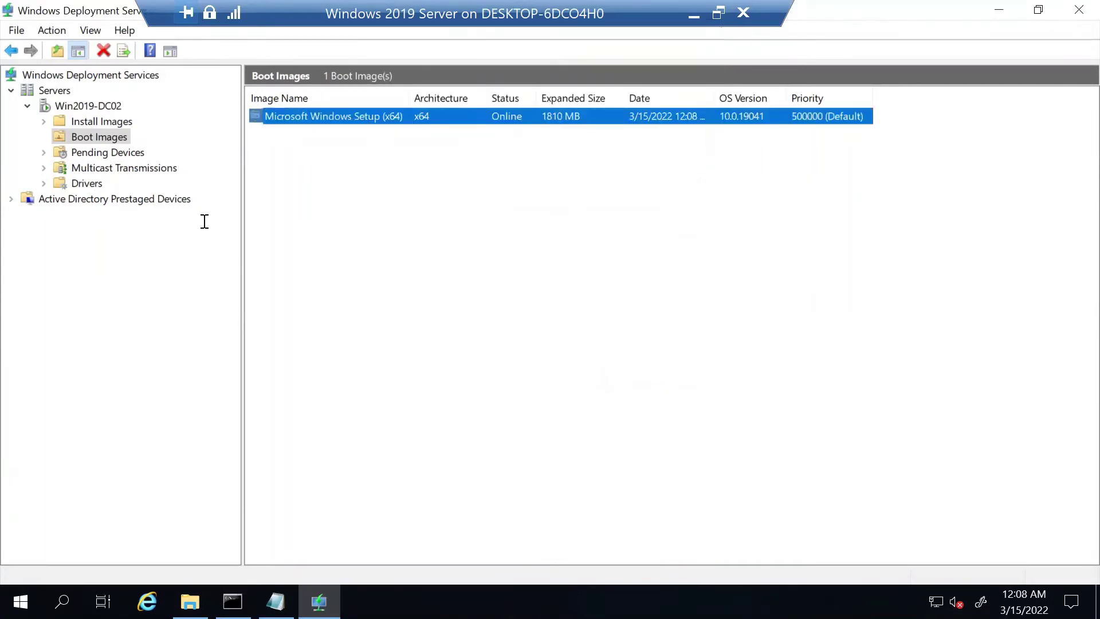
right_click(119, 120)
click(153, 128)
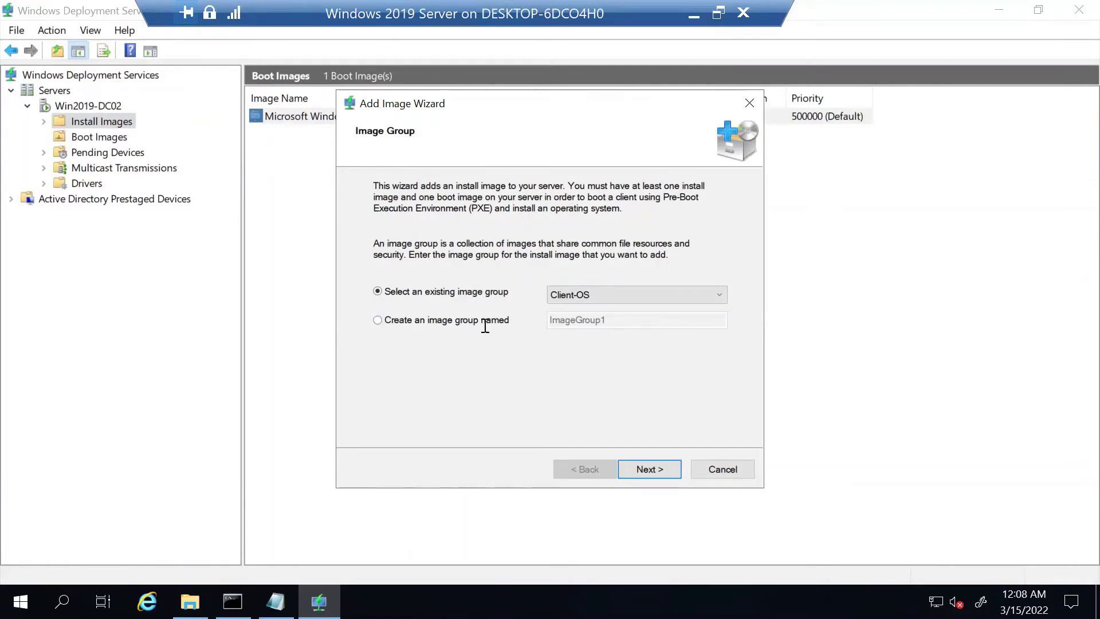
click(720, 469)
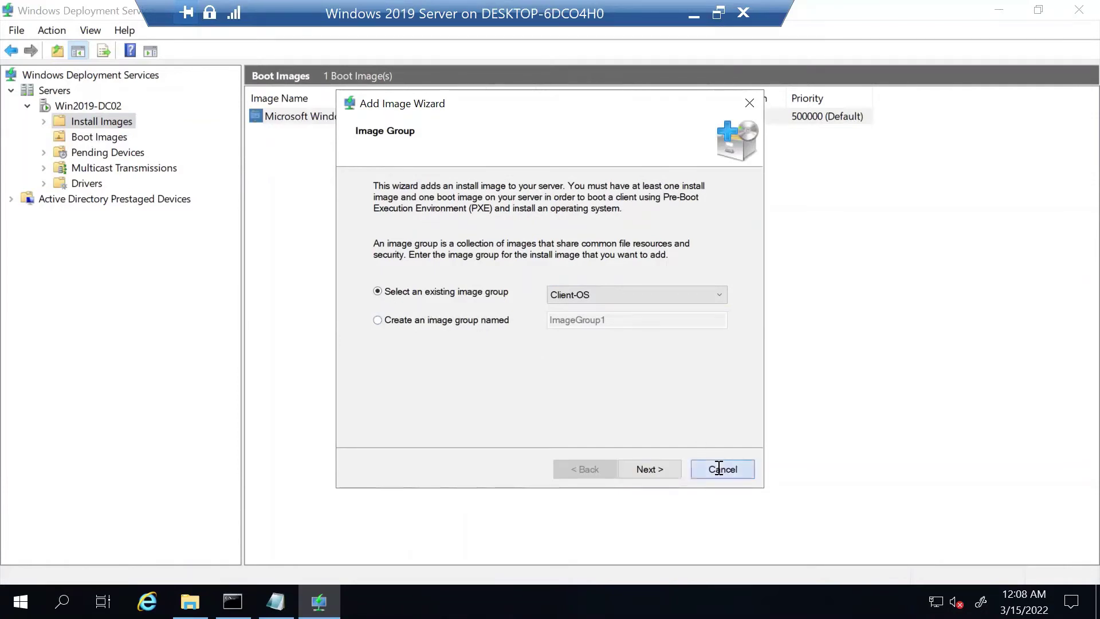
click(577, 343)
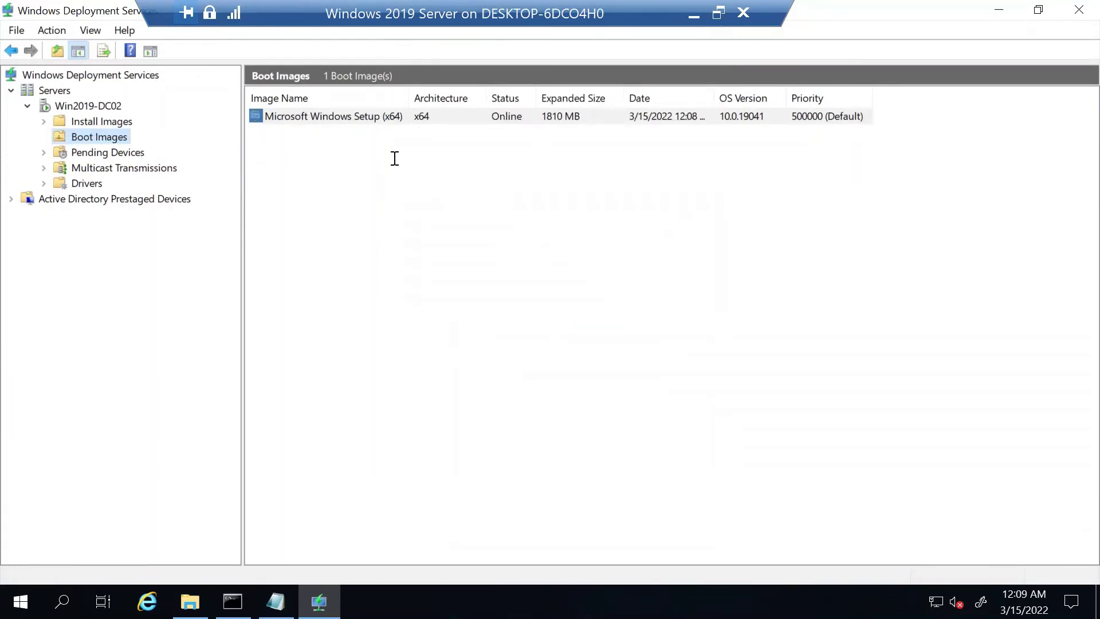
- Start adding an install image in a new image group named Windows-10 and browse the DVD's sources folder for its image file
click(137, 123)
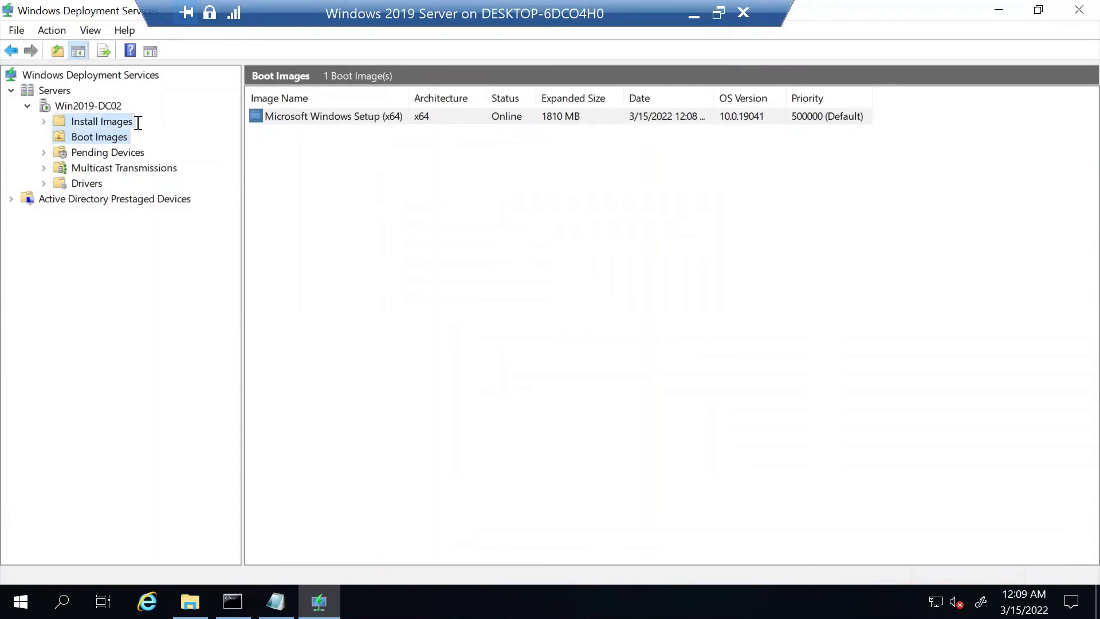
right_click(94, 121)
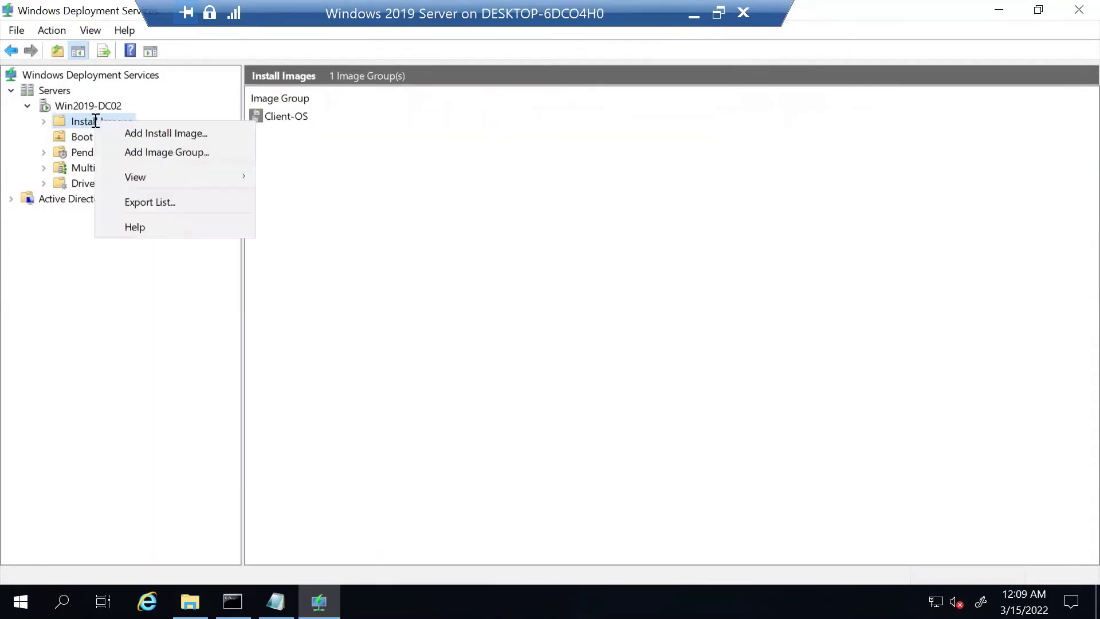
click(216, 133)
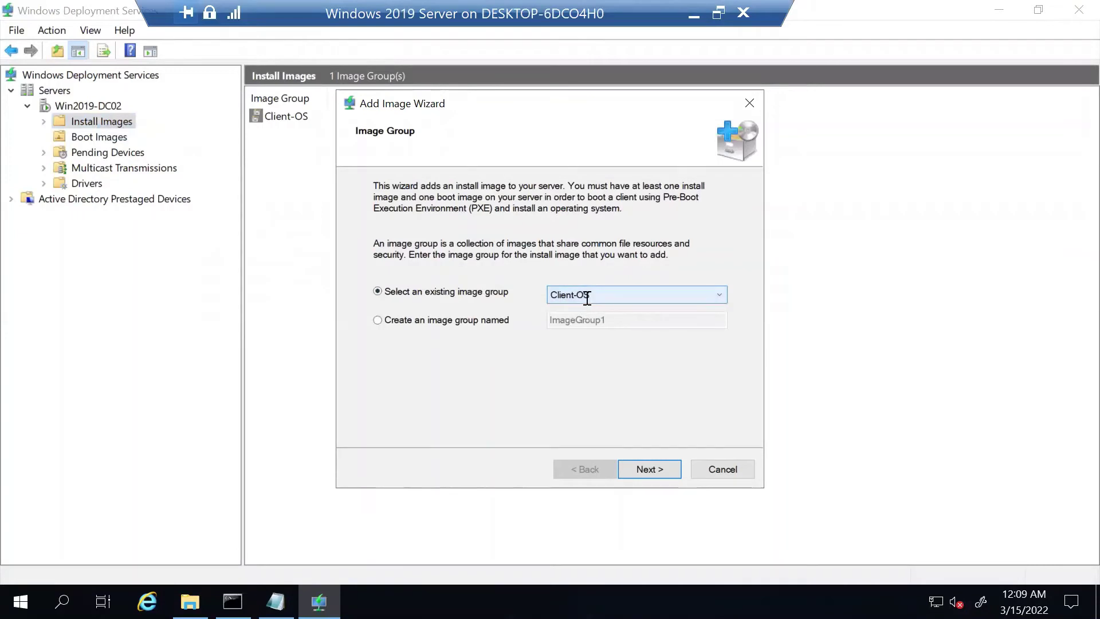
click(400, 323)
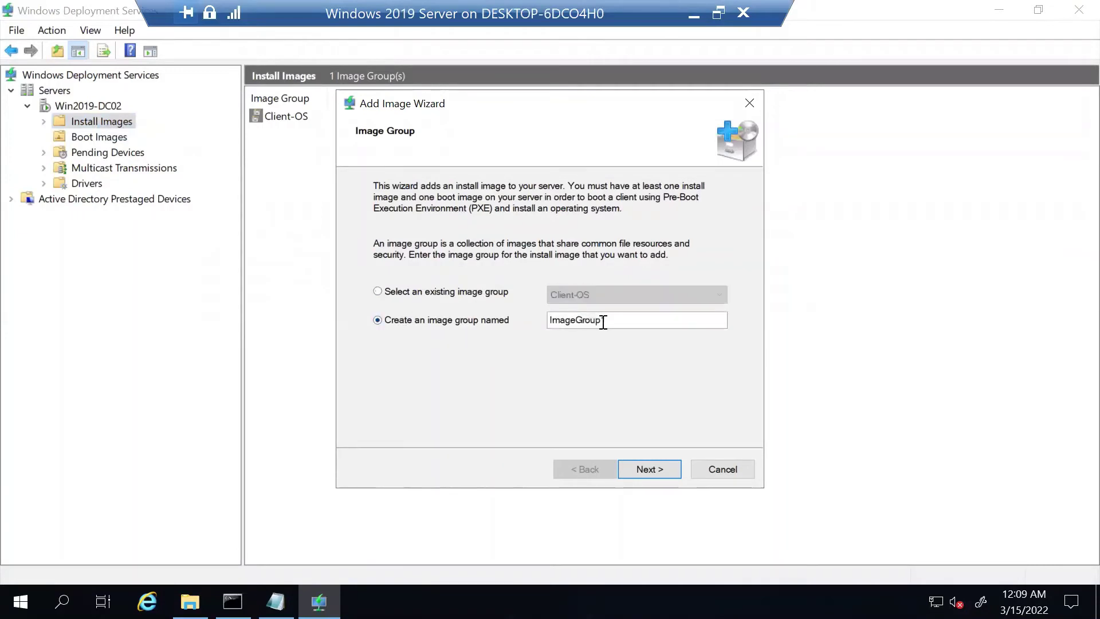
drag(605, 321, 530, 320)
text(Windows-10)
click(631, 465)
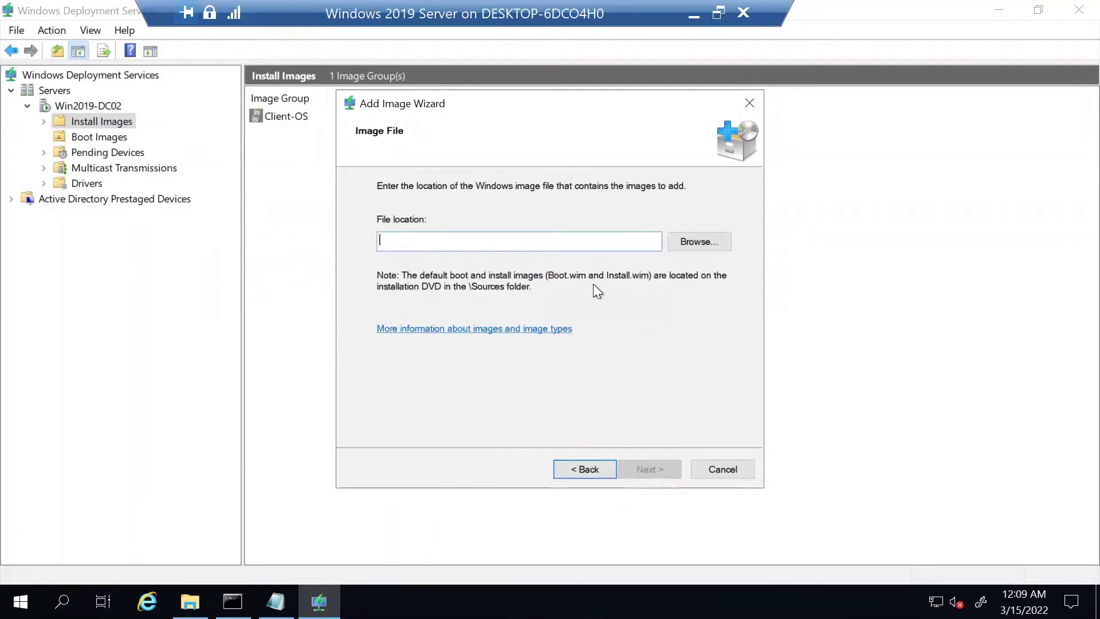
click(690, 242)
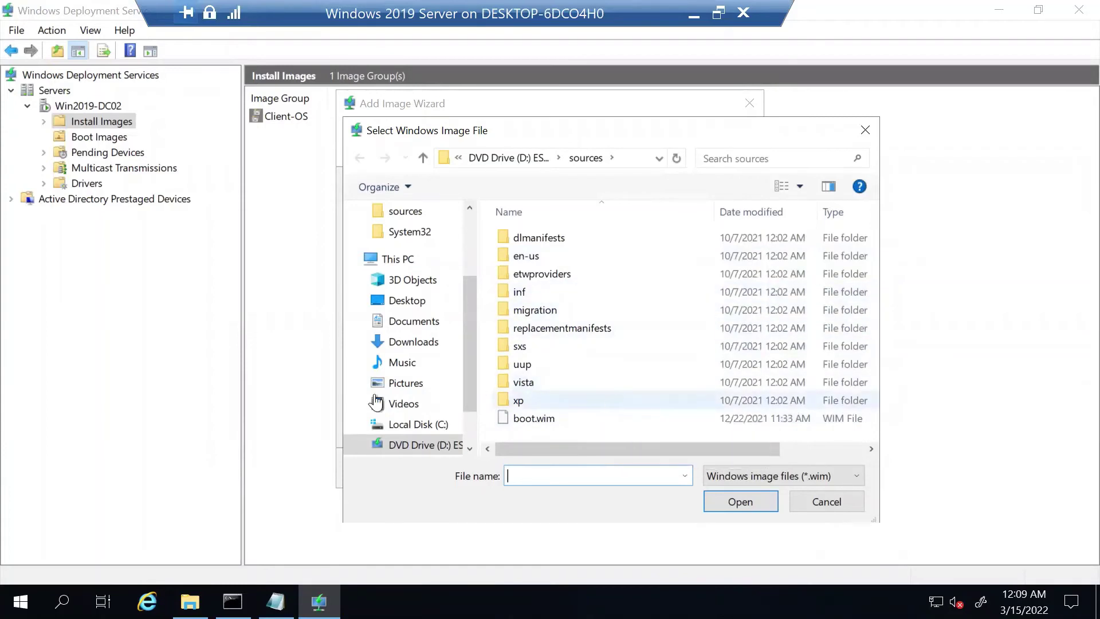
- Open a new Command Prompt window with administrator rights
click(232, 601)
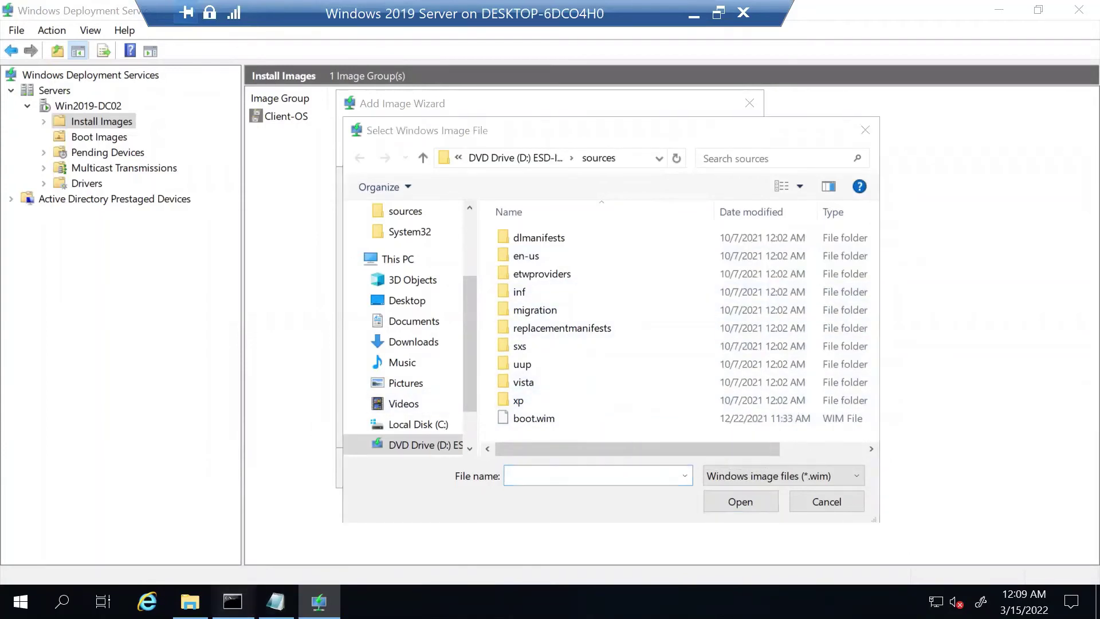
key(alt+Tab)
right_click(233, 601)
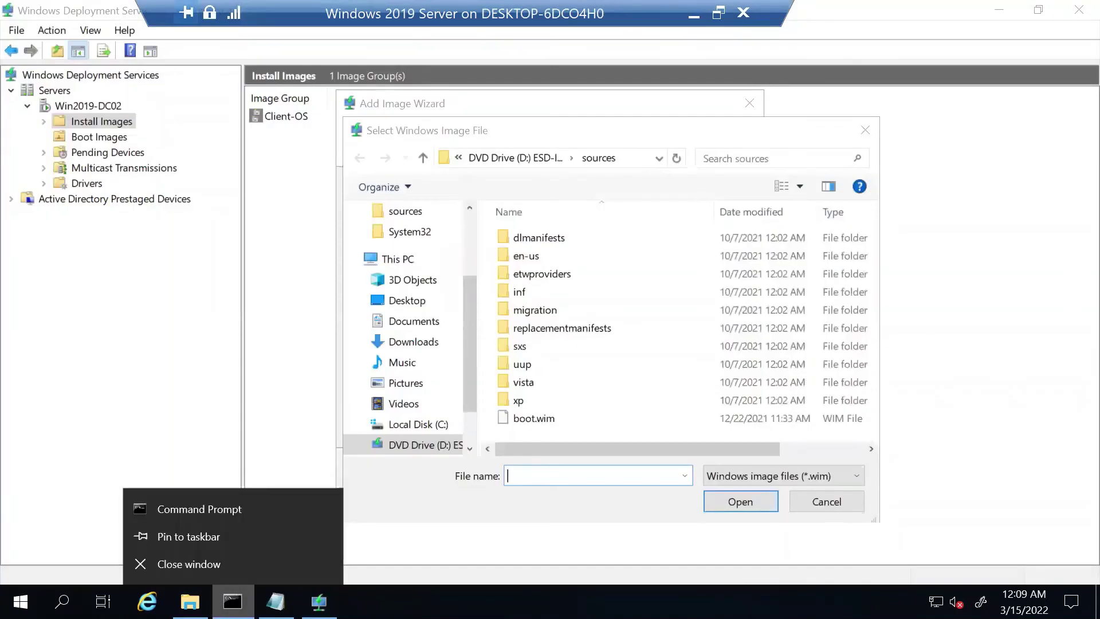
right_click(218, 509)
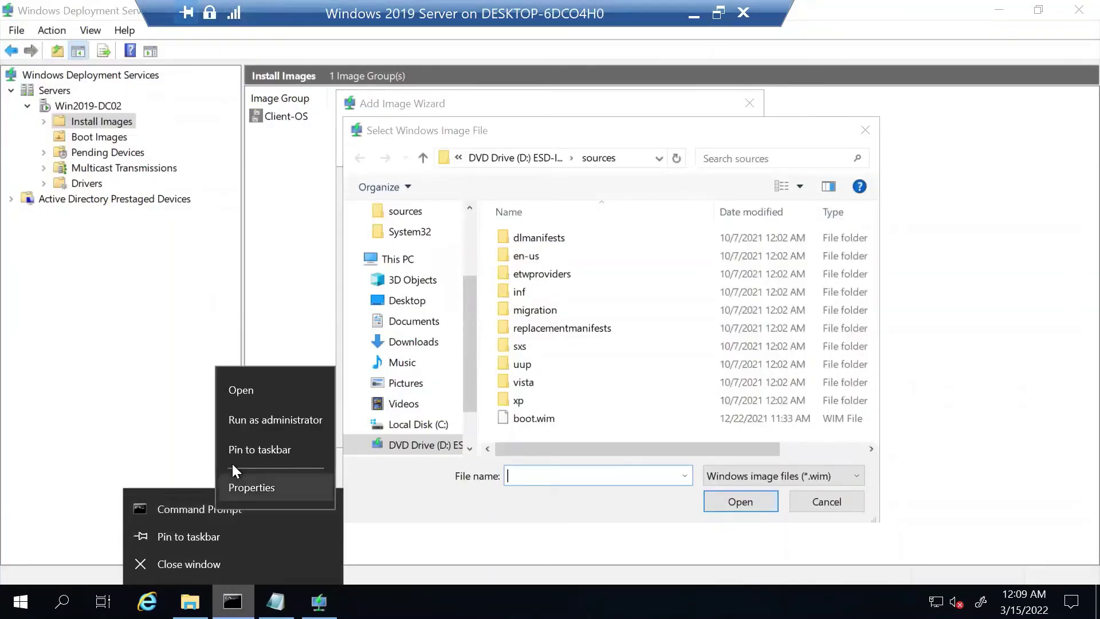
click(258, 420)
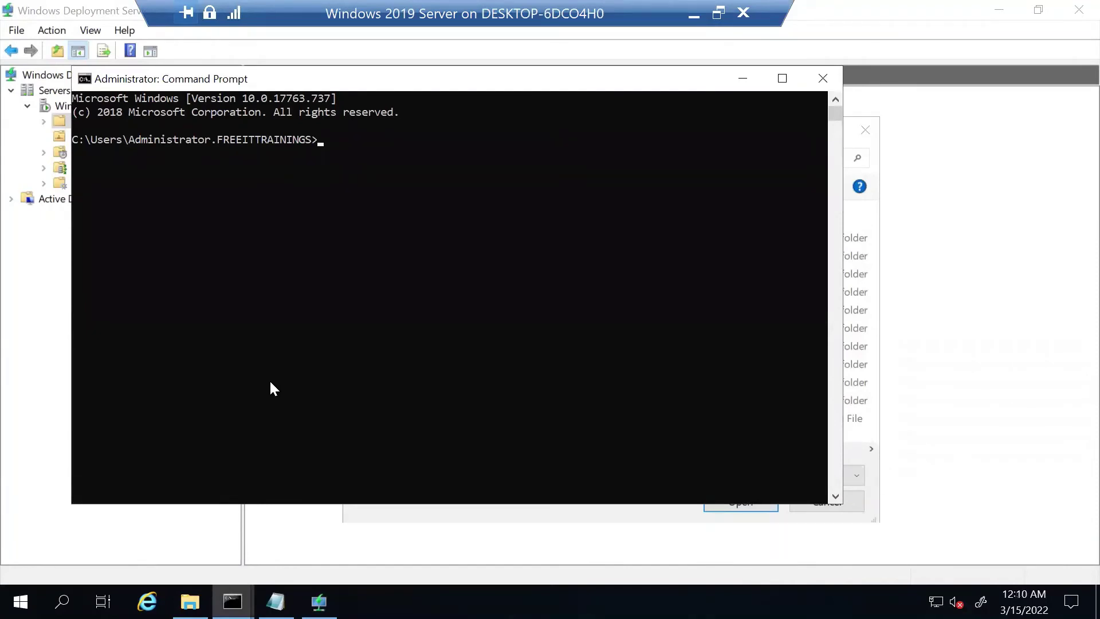
- Change to the drive root, then to Windows\System32 in the Command Prompt, copying the second command from the Notepad notes
text(cd\)
key(Return)
click(275, 601)
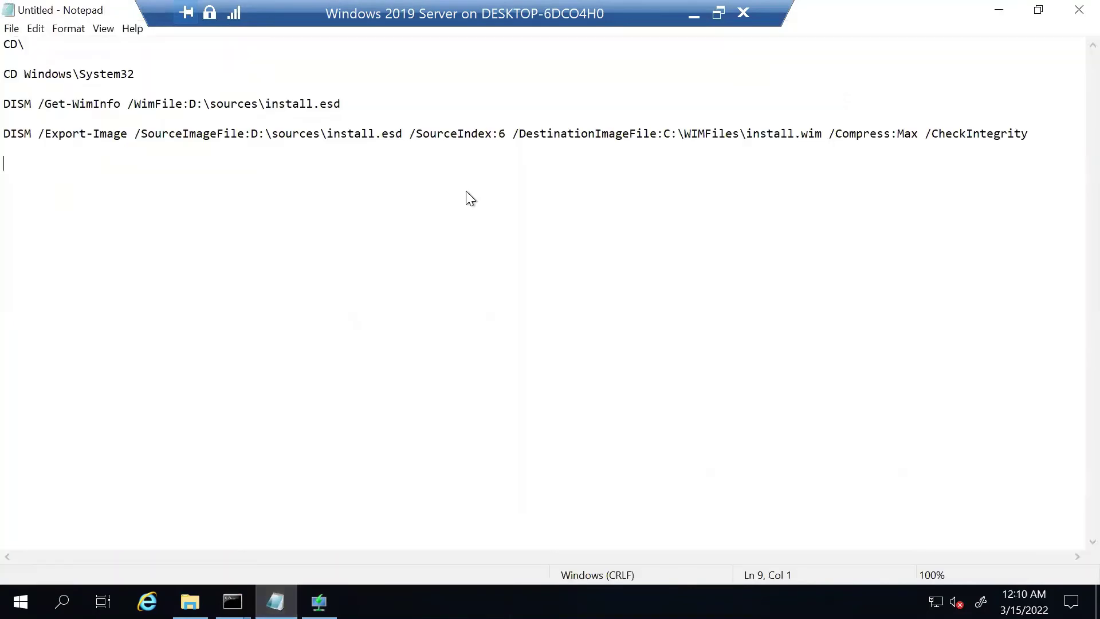
double_click(927, 6)
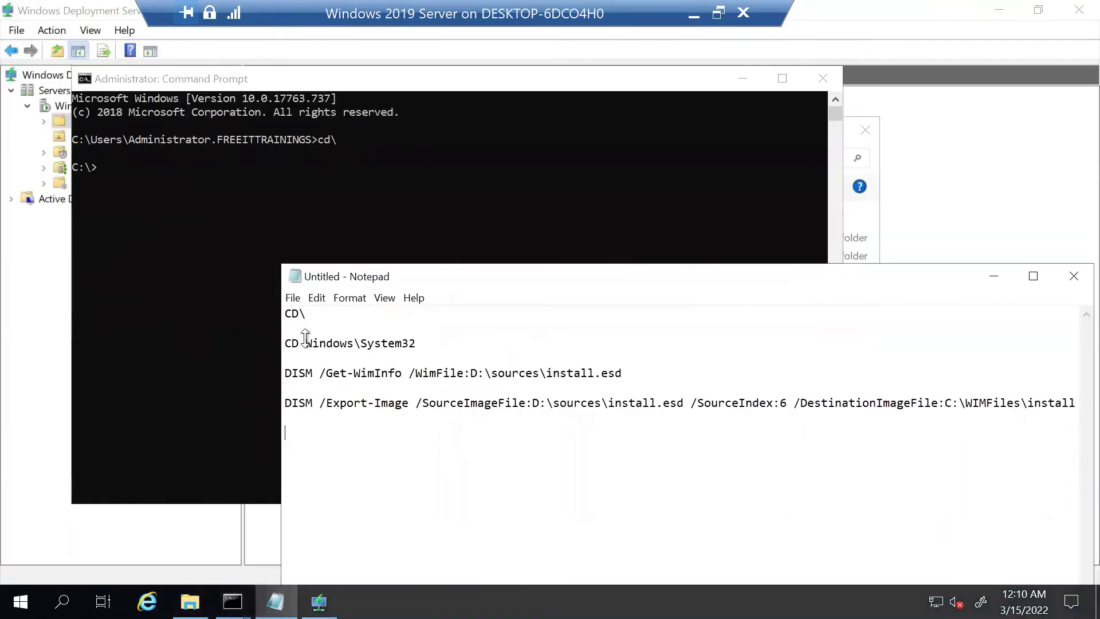
drag(427, 343, 283, 342)
key(ctrl+c)
click(160, 176)
key(ctrl+v)
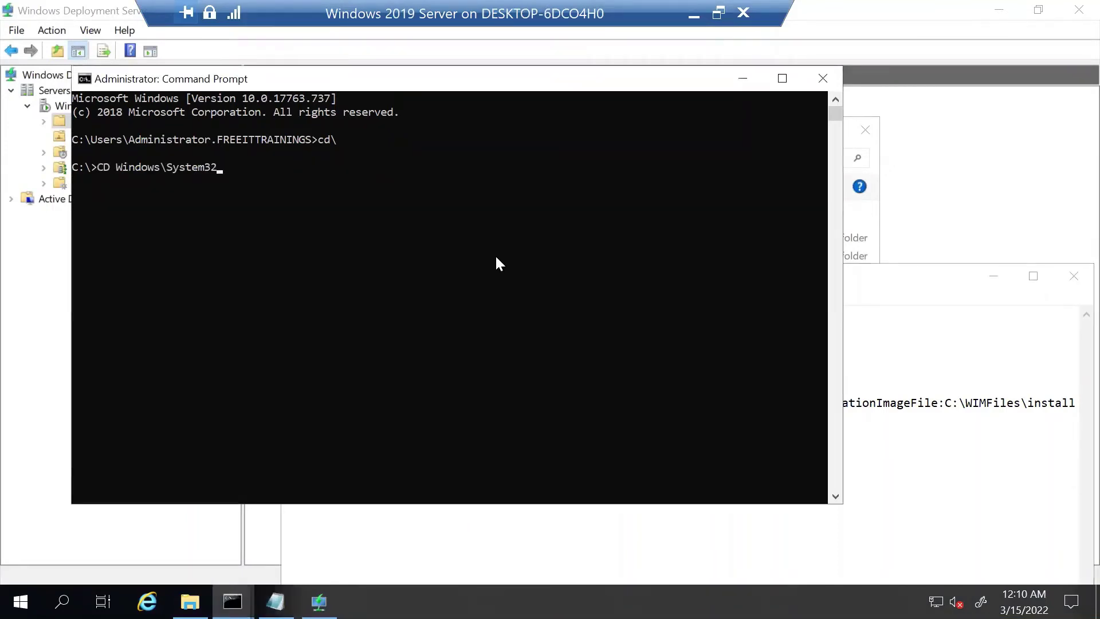
key(Return)
- Copy DISM /Get-WimInfo /WimFile:D:\sources\install.esd from the Notepad notes and run it in the Command Prompt
click(899, 462)
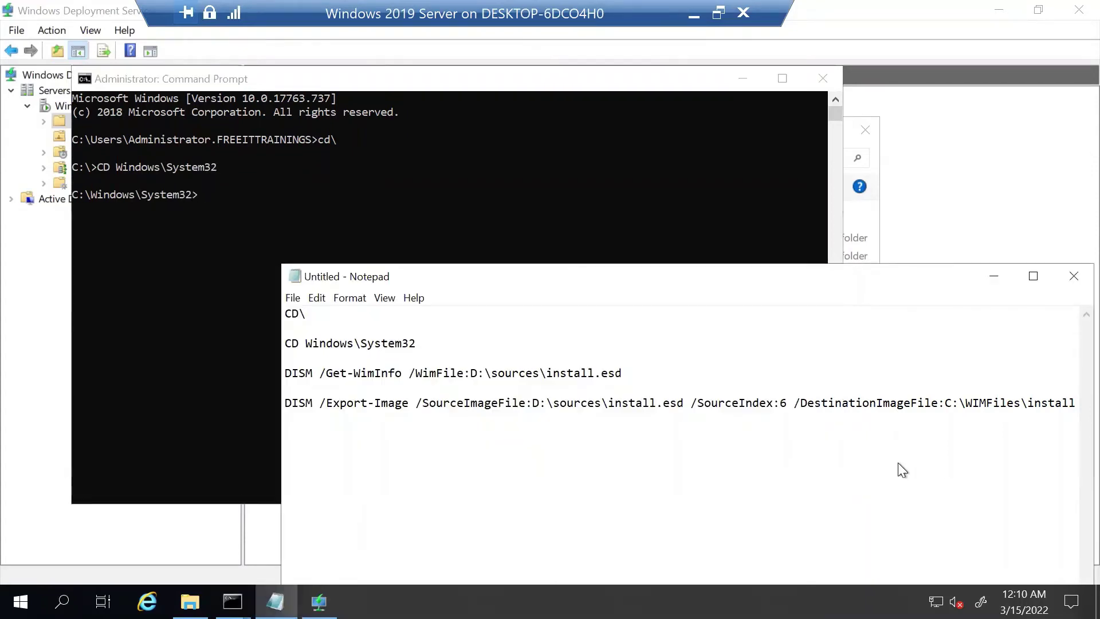
drag(621, 373, 274, 372)
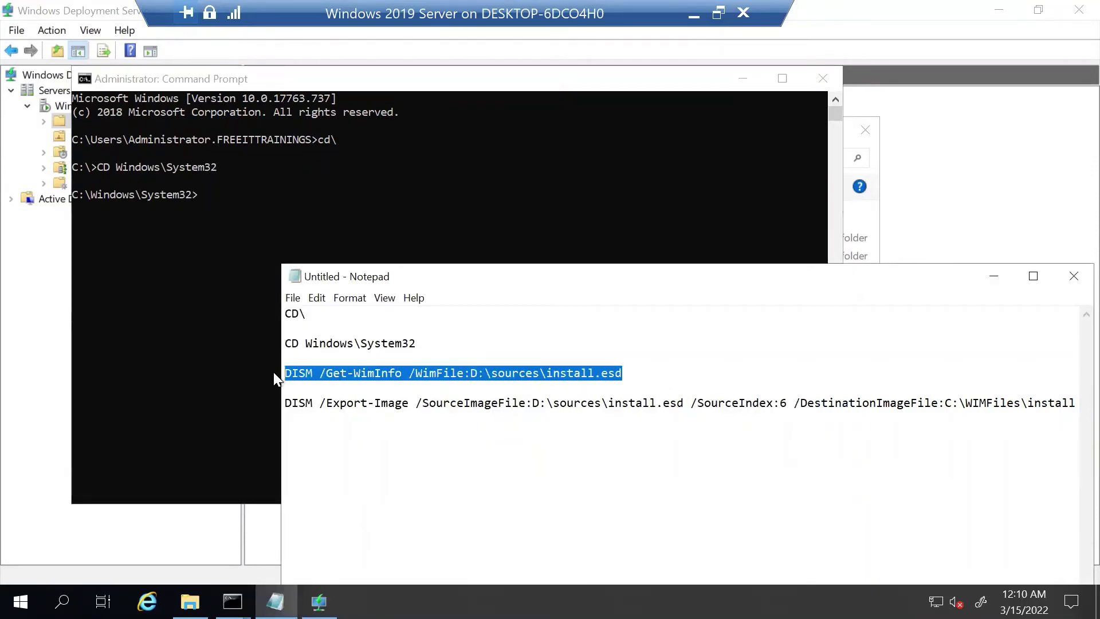
key(ctrl+c)
click(239, 211)
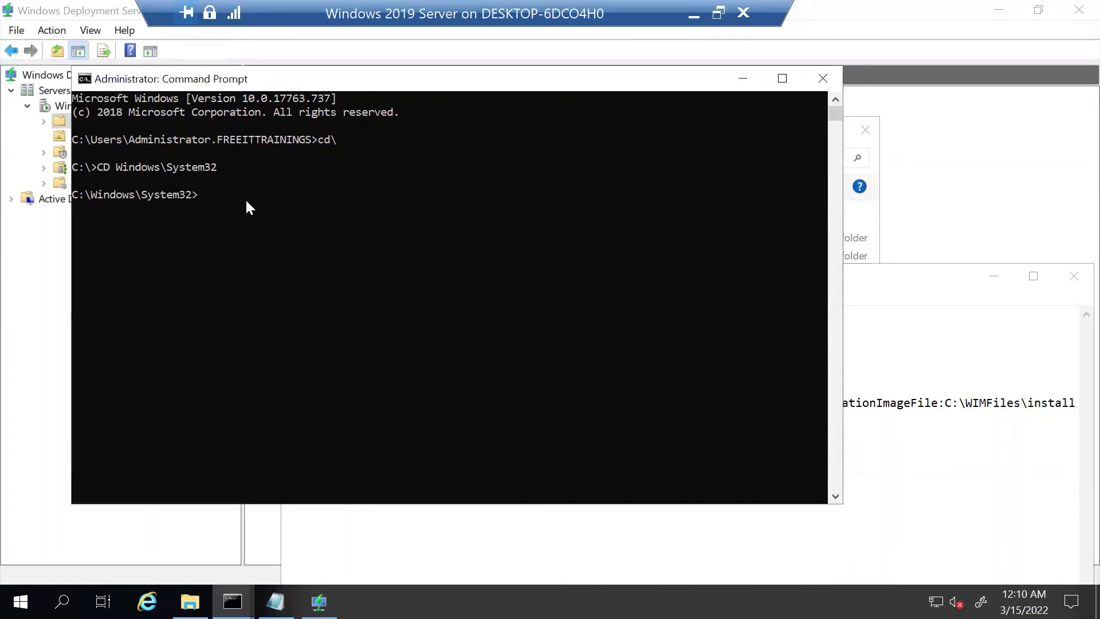
key(ctrl+v)
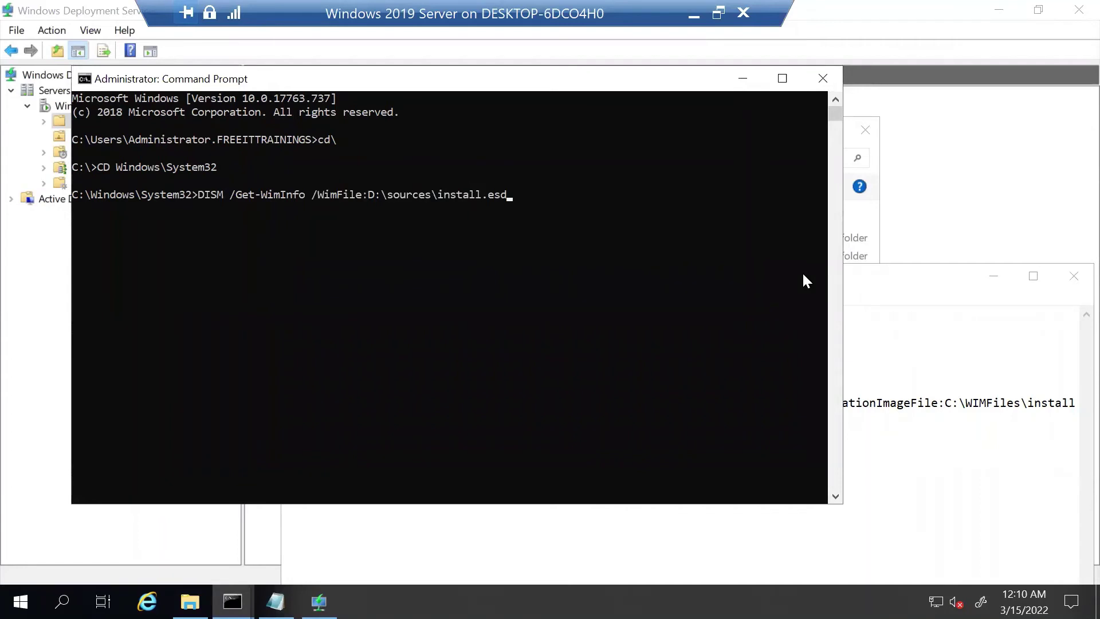
key(Left)
key(Left)
key(Left)
key(Right)
key(Right)
key(Right)
key(Right)
key(Right)
key(Return)
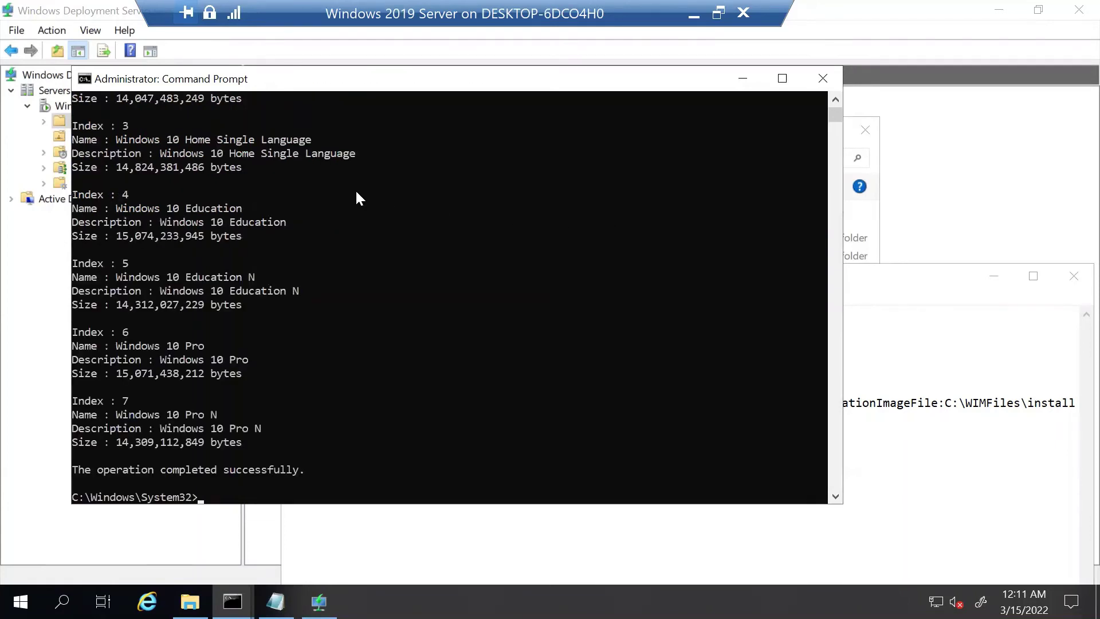
- Enlarge the Command Prompt and examine the listed Windows editions, highlighting the index and name of Windows 10 Pro
double_click(431, 78)
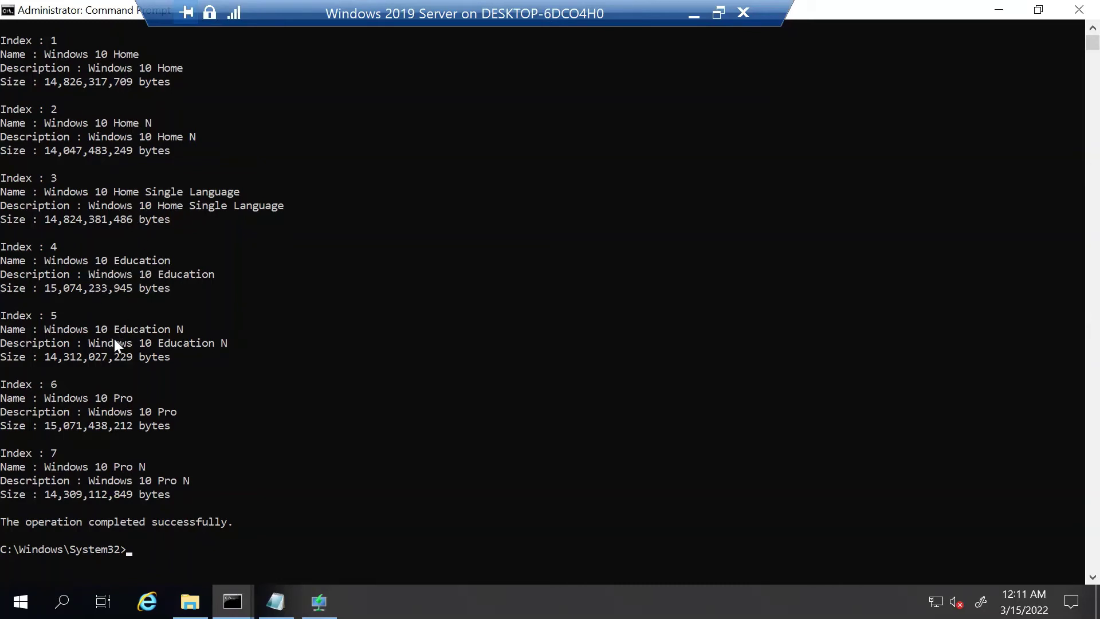
drag(60, 382, 9, 386)
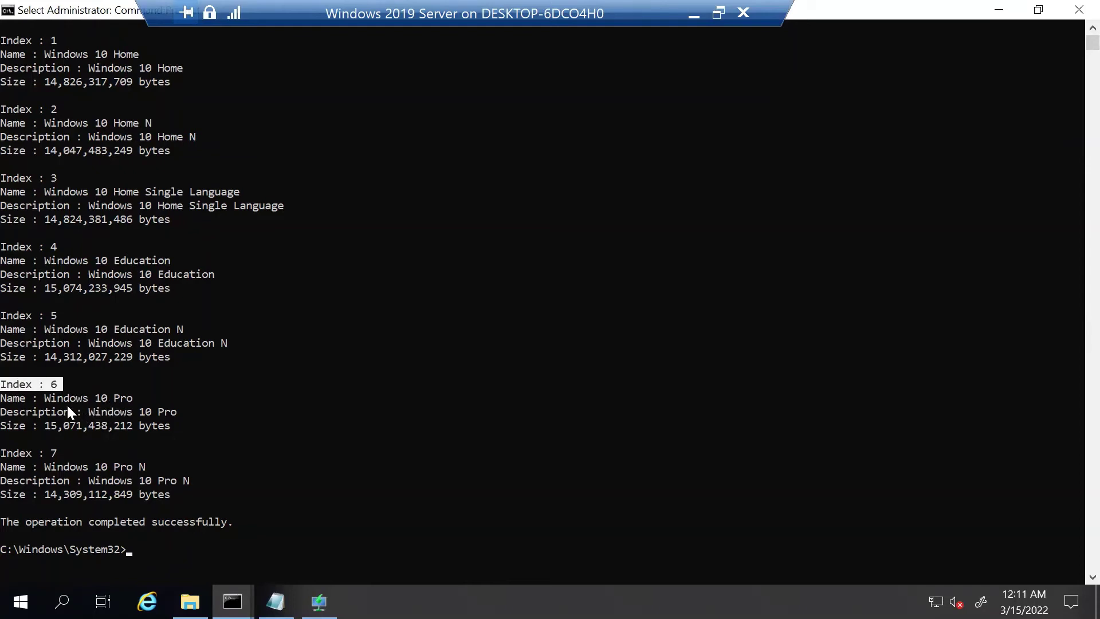
drag(129, 399, 109, 400)
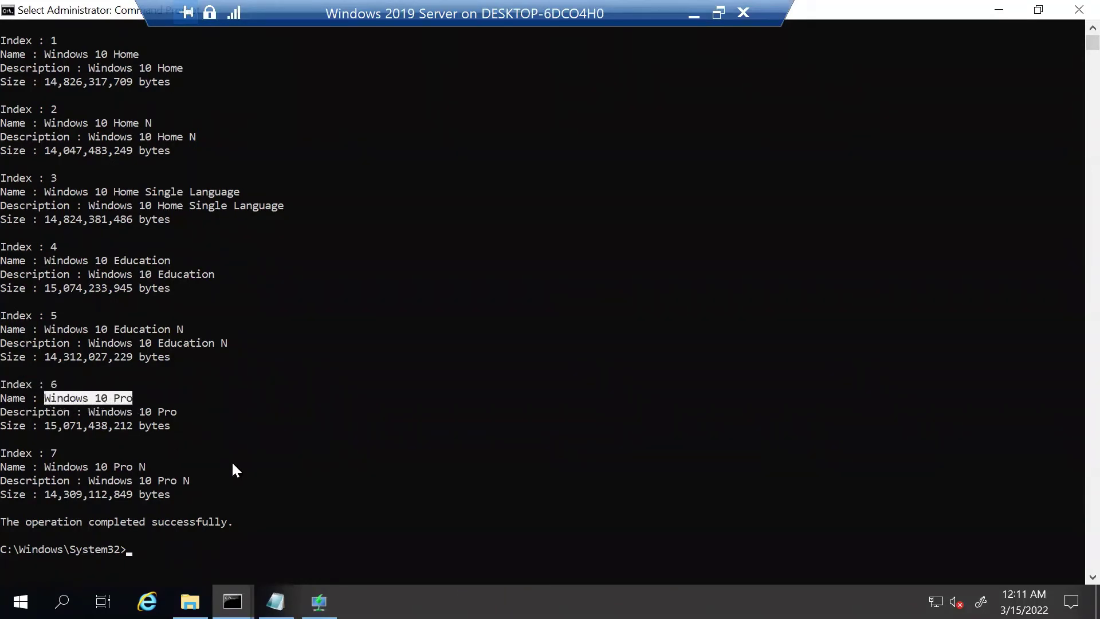
- Enlarge the Notepad notes and select the whole DISM /Export-Image command through /CheckIntegrity
click(275, 602)
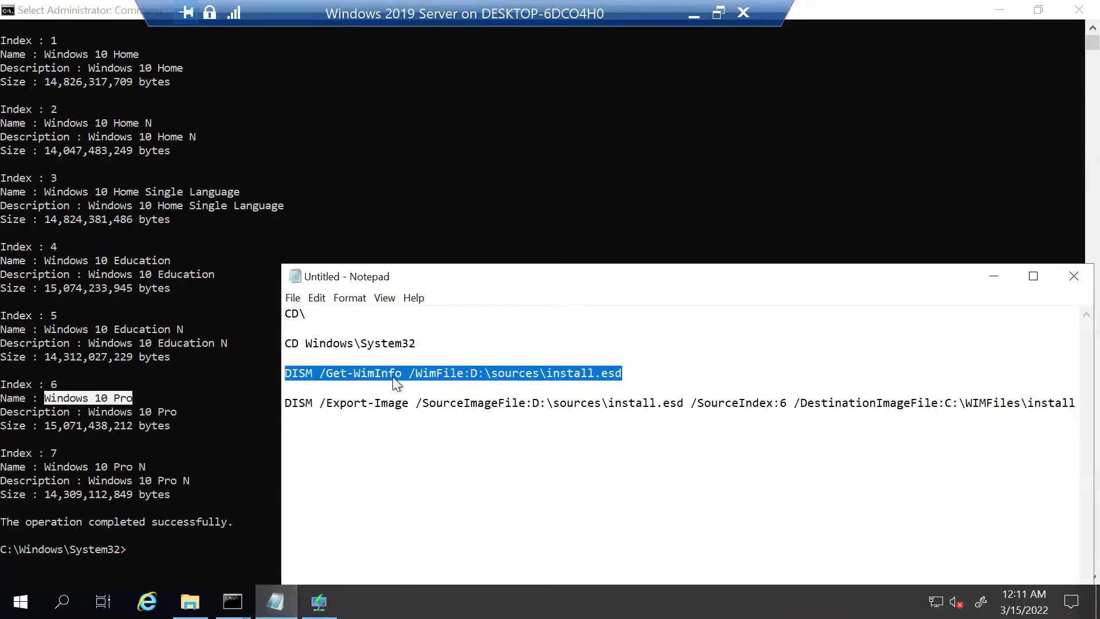
double_click(545, 276)
drag(3, 134, 779, 142)
drag(1028, 132, 1030, 134)
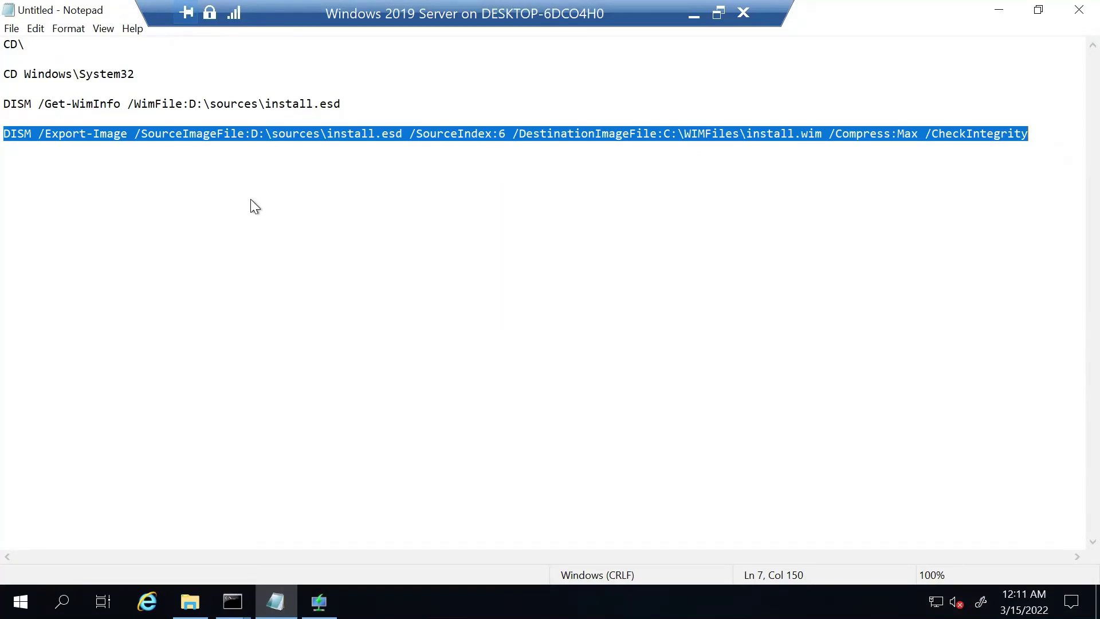
- Create a folder named WIMFILES on New Volume (E:) in File Explorer
click(190, 602)
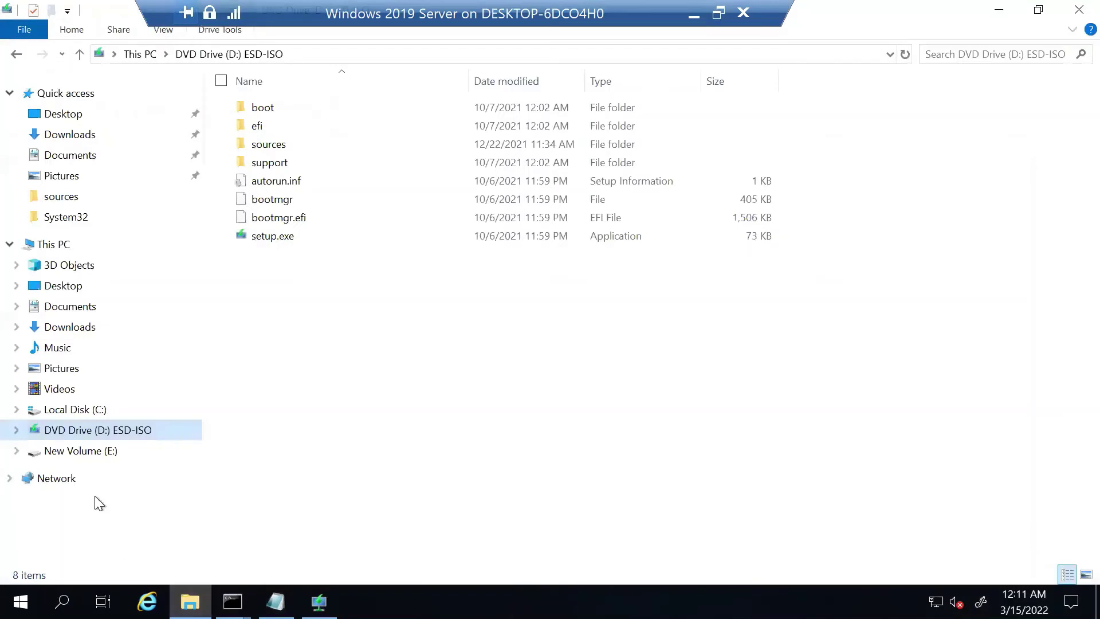
click(84, 456)
right_click(367, 265)
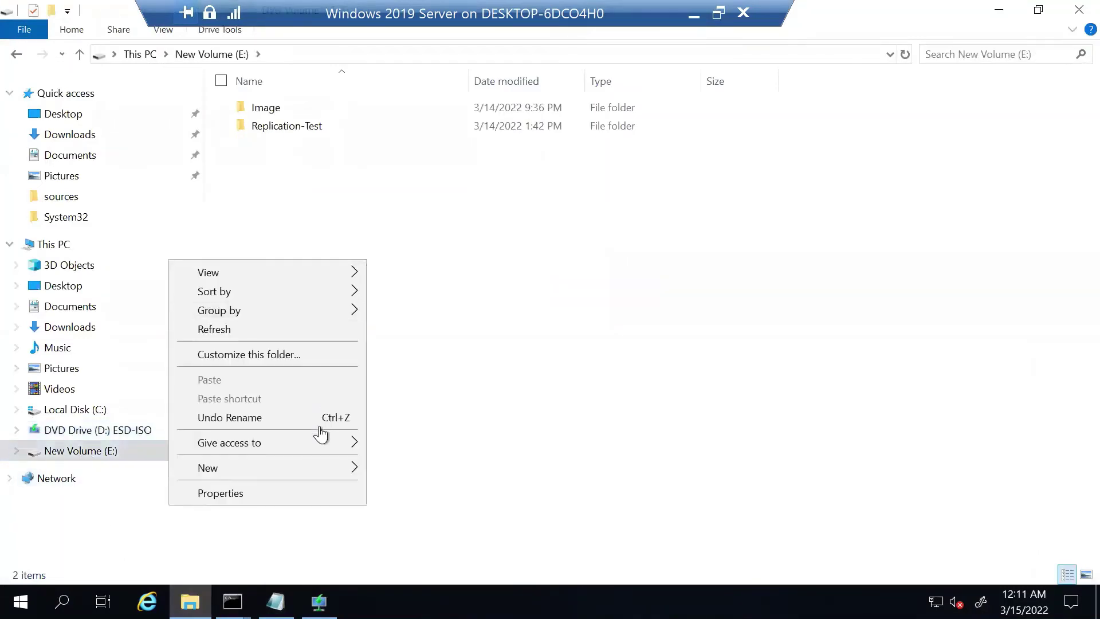
mouse_move(338, 475)
click(401, 467)
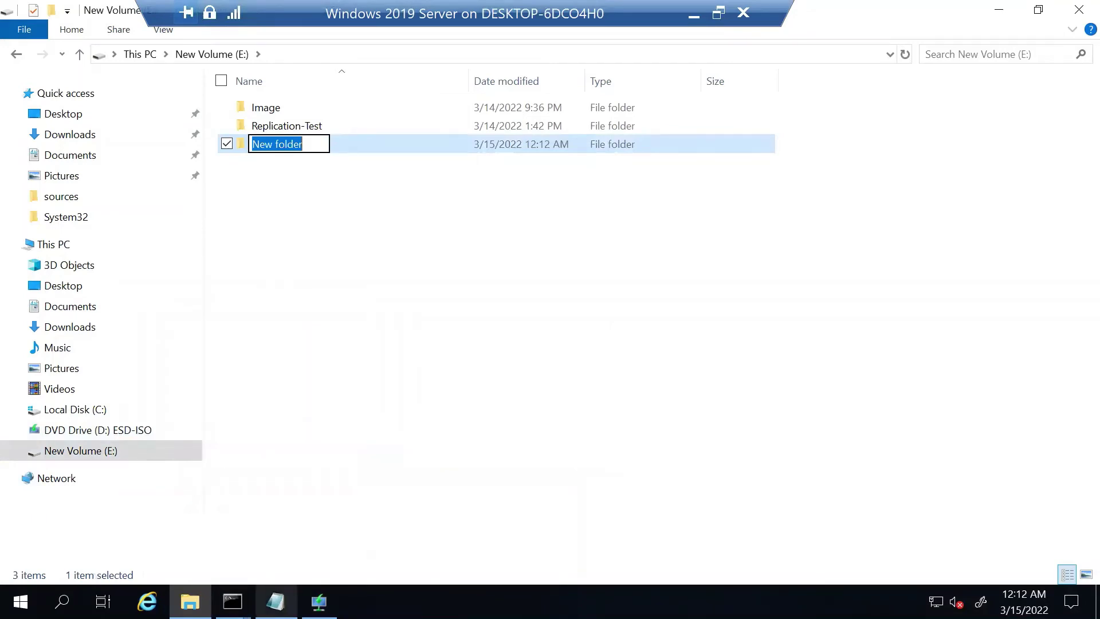
click(275, 602)
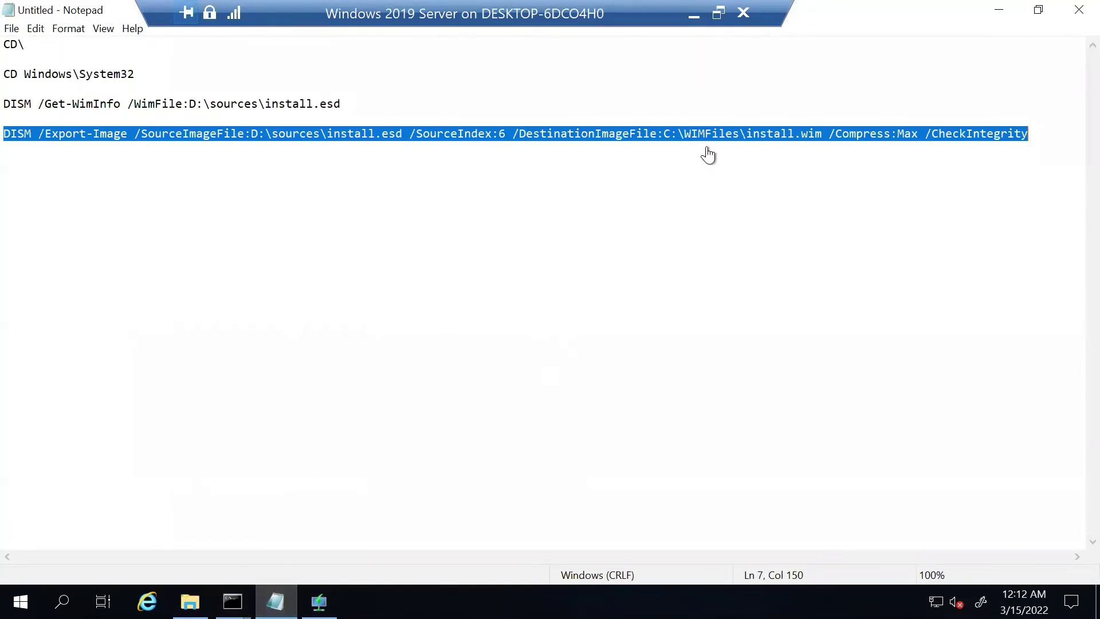
click(999, 10)
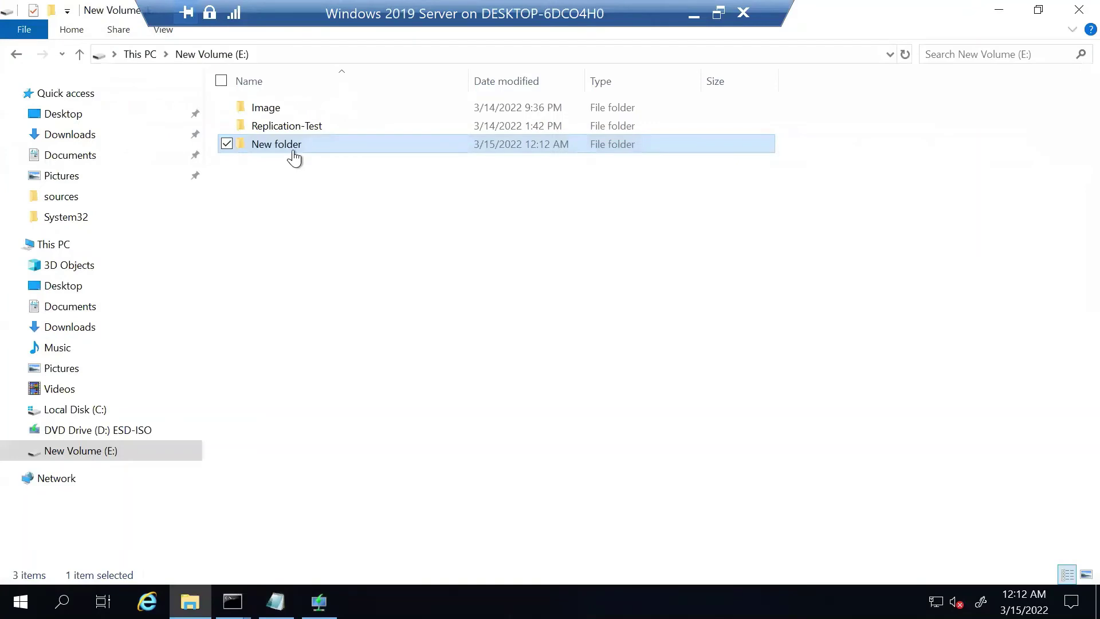
right_click(293, 150)
click(198, 424)
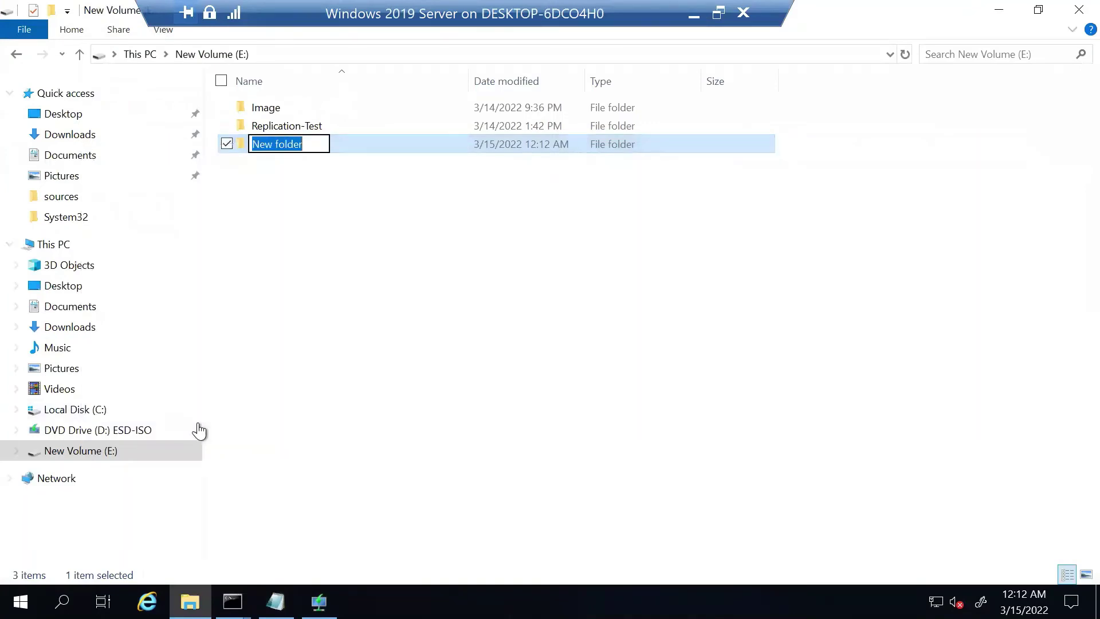
text(WIMF)
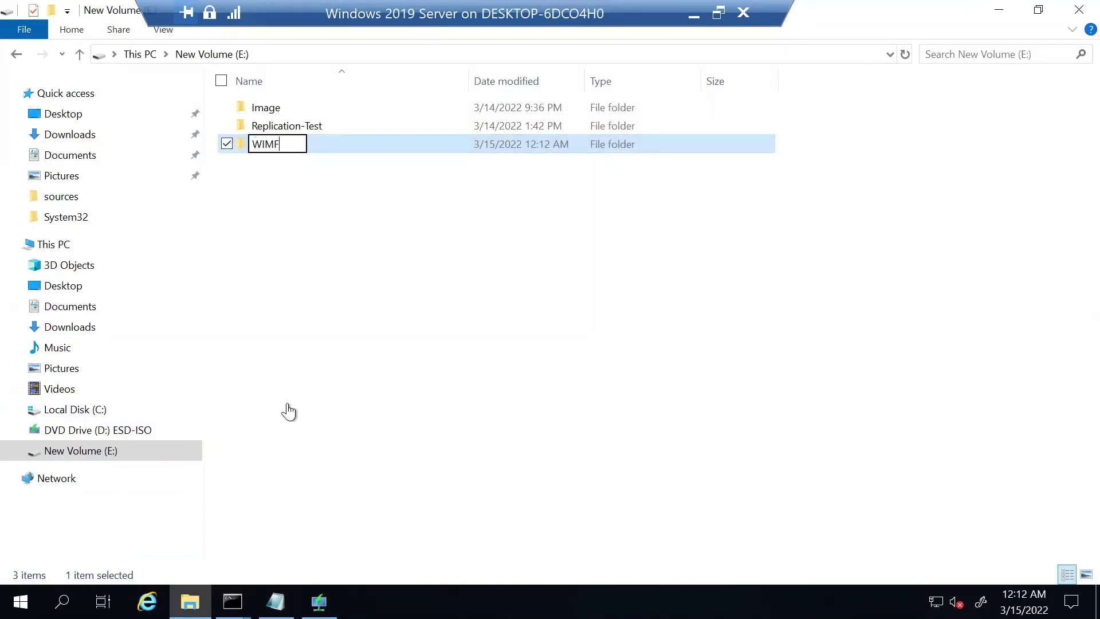
text(ILES)
click(288, 410)
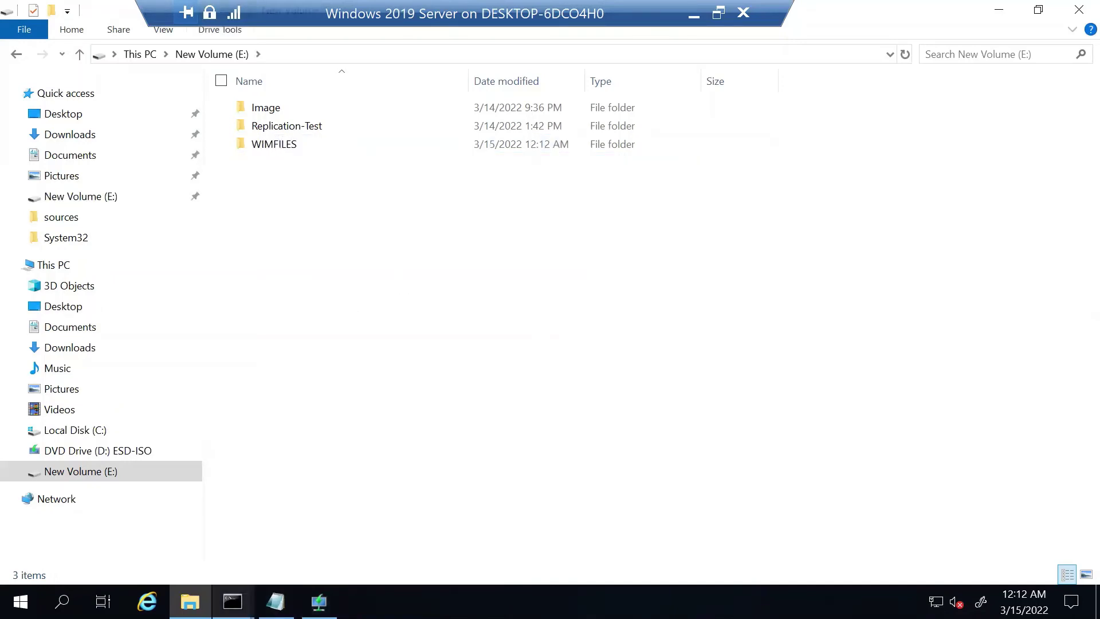
- Copy the selected DISM /Export-Image command from the Notepad notes and minimize Notepad
click(275, 601)
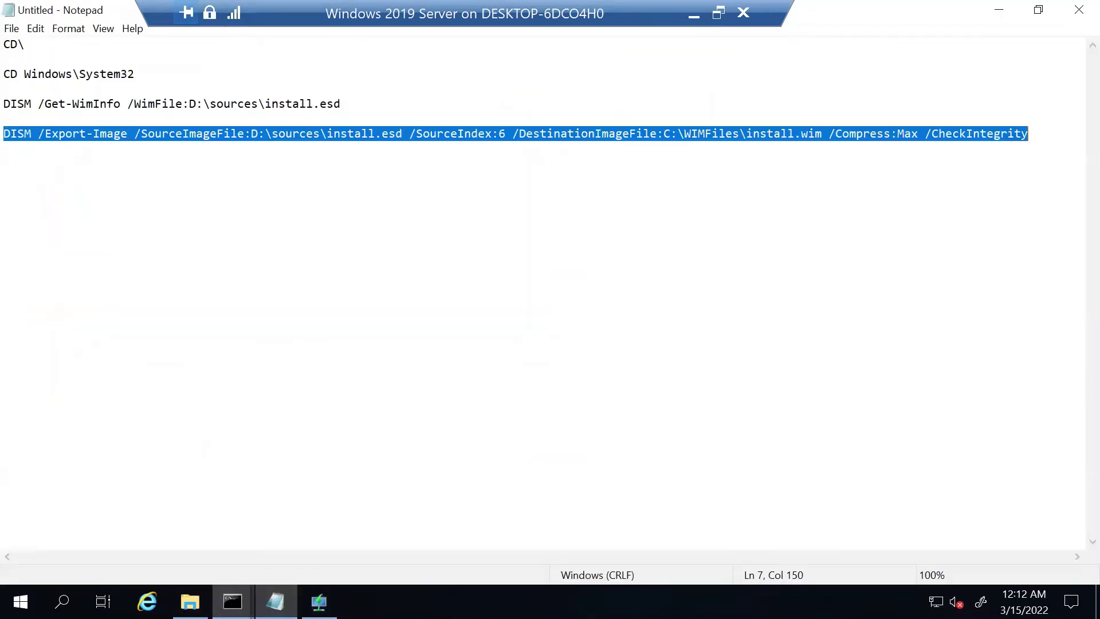
right_click(346, 153)
click(276, 188)
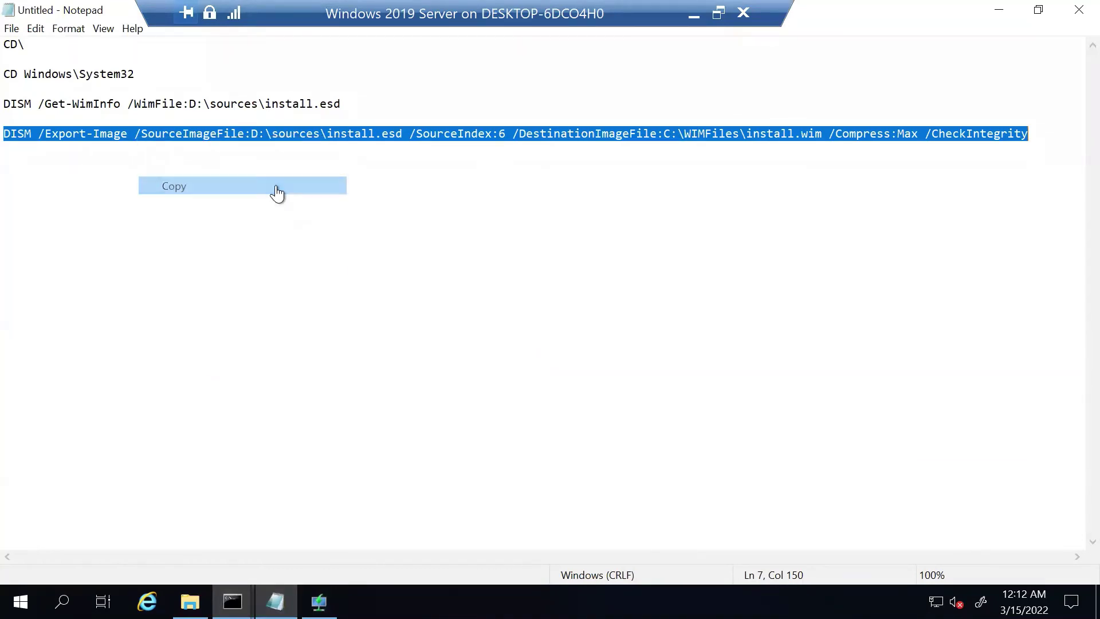
click(999, 10)
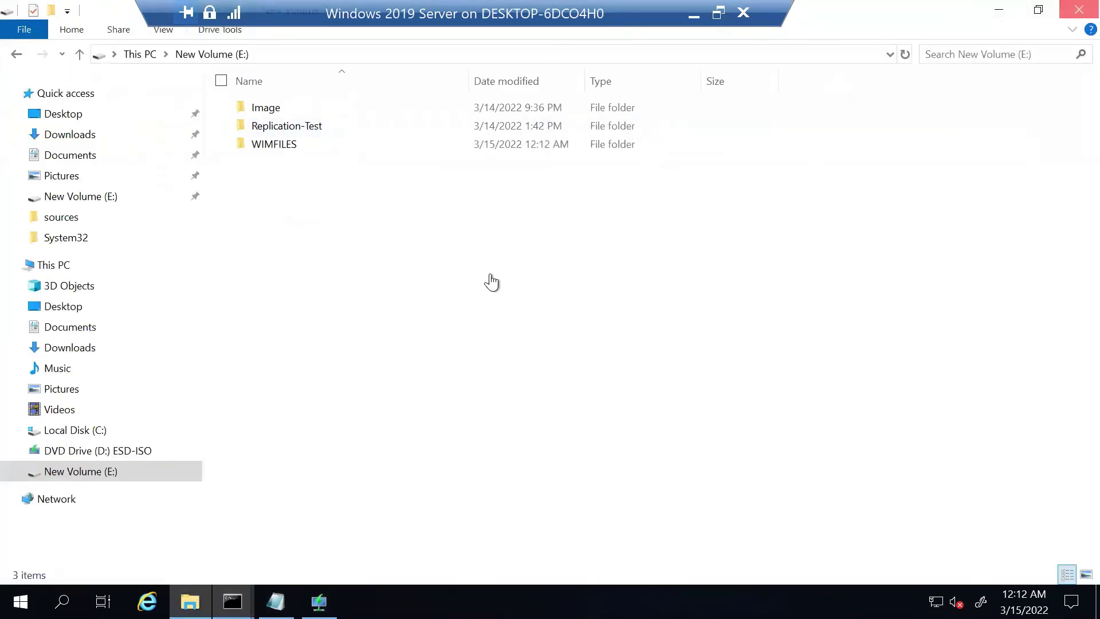
- Switch to the Command Prompt, clear its screen with cls, and paste the copied DISM /Export-Image command at the prompt
key(alt+Tab)
scroll(391, 301, down, 1)
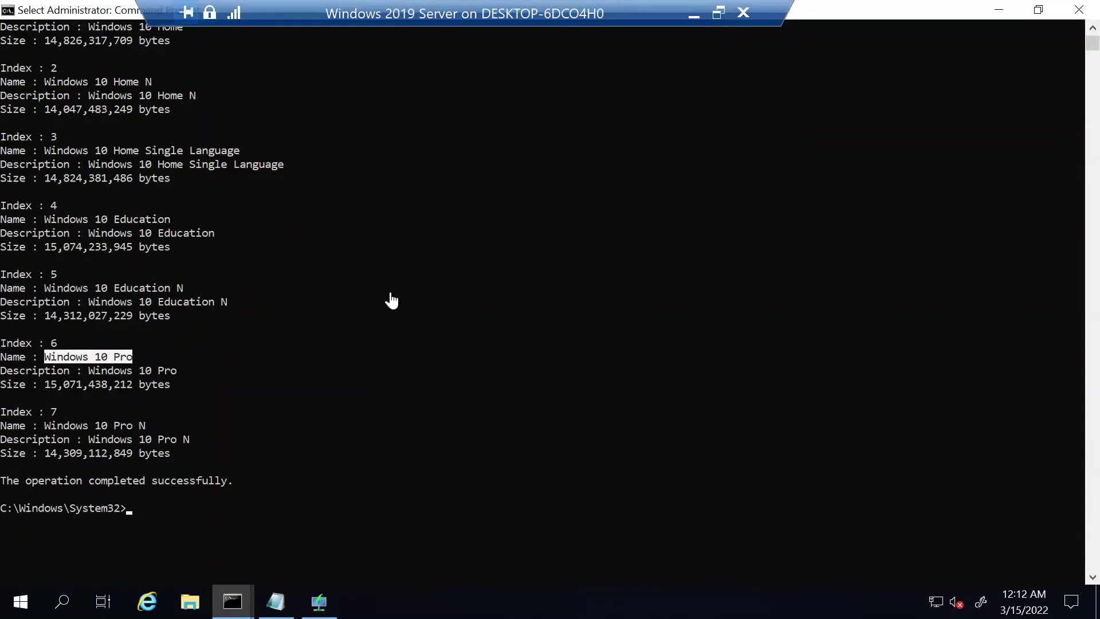
text(cls)
key(Return)
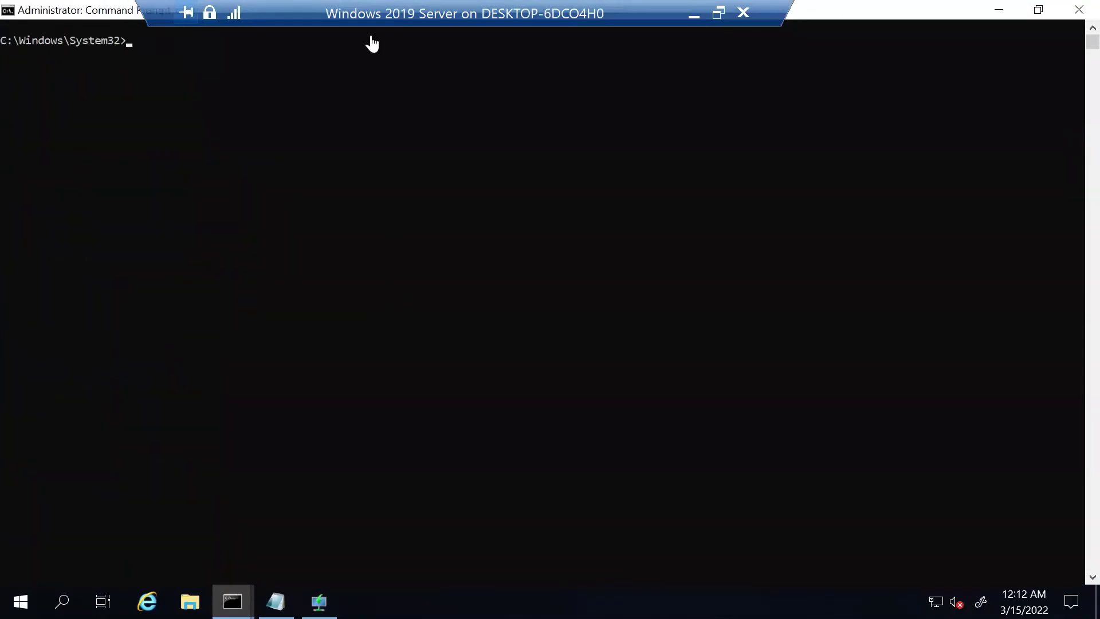
key(ctrl+alt+Break)
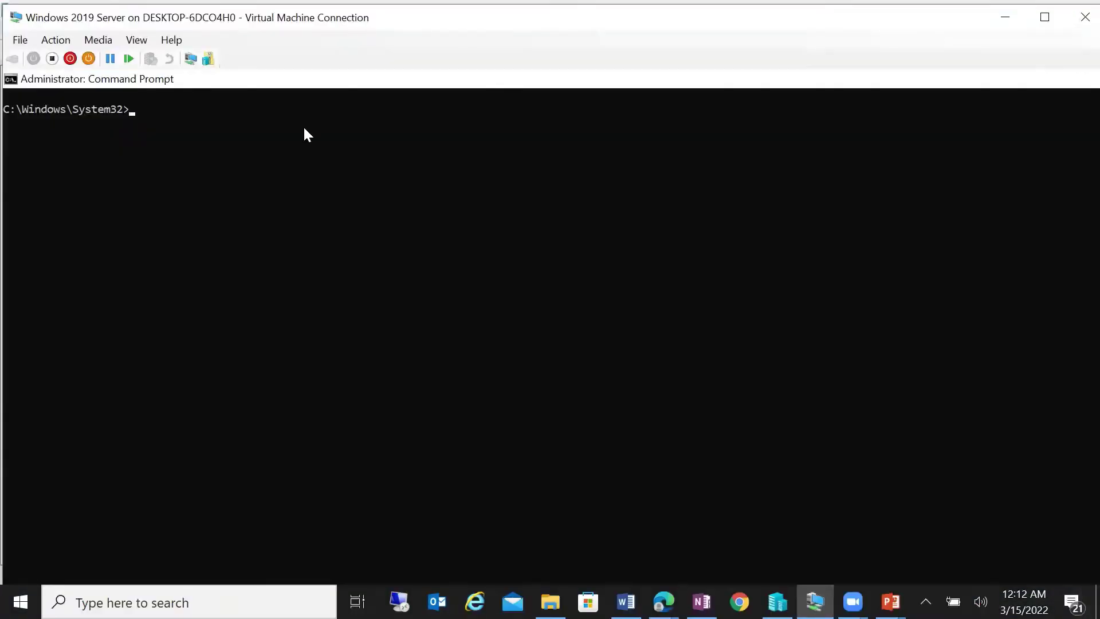
key(ctrl+v)
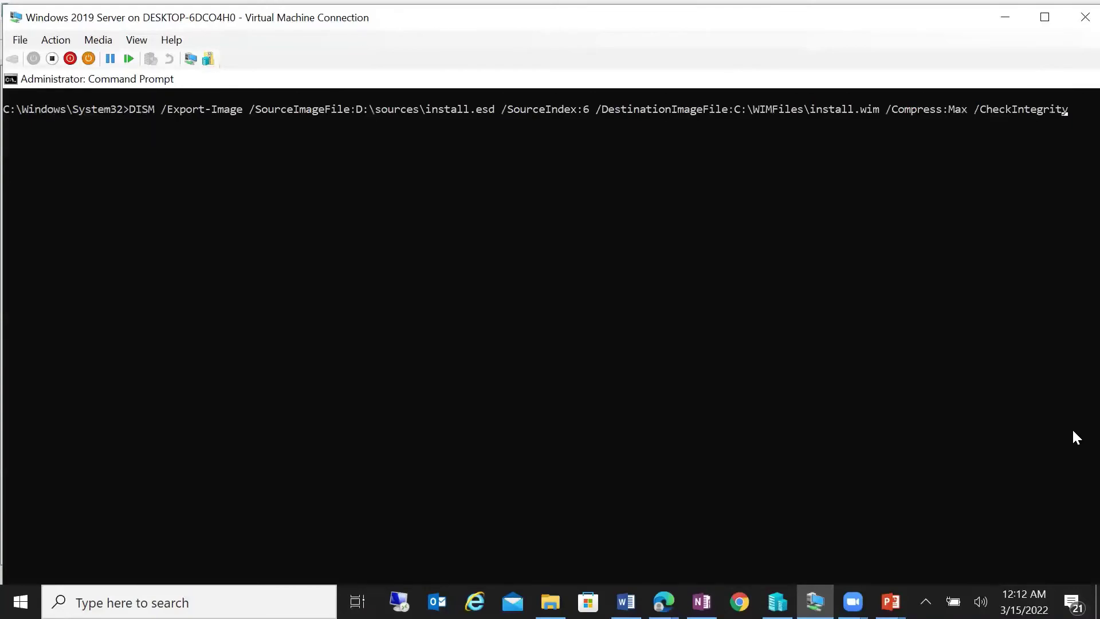
- Set the drive letter of the DISM command's /DestinationImageFile path to E, so it reads E:\WIMFiles\install.wim
key(Left)
key(Left)
key(Left)
key(Left)
key(Left)
key(Left)
key(Left)
key(Left)
key(Left)
key(Left)
key(Left)
key(Left)
key(Left)
key(Left)
key(Left)
key(Left)
key(Left)
key(Left)
key(Left)
key(Left)
key(Left)
key(Left)
key(BackSpace)
text(E)
- Check the source path and index in the edited command, and run DISM to export index 6 of D:\sources\install.esd to a WIM file
key(Left)
key(Left)
key(Left)
key(Left)
key(Left)
key(Left)
key(Left)
key(Left)
key(Left)
key(Left)
key(Left)
key(Left)
key(Left)
key(Left)
key(Left)
key(Left)
key(Left)
key(Left)
key(Left)
key(Left)
key(Left)
key(Left)
key(Left)
key(Left)
key(Left)
key(Left)
key(Left)
key(Left)
key(Left)
key(Right)
key(Right)
key(Right)
key(Right)
key(Right)
key(Right)
key(Right)
key(Right)
key(Right)
key(Right)
key(Right)
key(Right)
key(Right)
key(Right)
key(Right)
key(Right)
key(Right)
key(Right)
key(Right)
key(Right)
key(Right)
key(Right)
key(Right)
key(Right)
key(Right)
key(Right)
key(Right)
key(Right)
key(Right)
key(Right)
key(Right)
key(Right)
key(Right)
key(Right)
key(Right)
key(Right)
key(Right)
key(Right)
key(Right)
key(Right)
key(Right)
key(Right)
key(Right)
key(Right)
key(Right)
key(Right)
key(Right)
key(Right)
key(Right)
key(Right)
key(Right)
key(Right)
key(Right)
key(Right)
key(Right)
key(Right)
key(Right)
key(Right)
key(Right)
key(Right)
key(Right)
key(Right)
key(Right)
key(Right)
key(Right)
key(Right)
key(Right)
key(Right)
key(Right)
key(Right)
key(Right)
key(Right)
key(Right)
key(Right)
key(Right)
key(Right)
key(Right)
key(Right)
key(Right)
key(Right)
key(Right)
key(Right)
key(Right)
key(Right)
key(Right)
key(Right)
key(Right)
key(Right)
key(Right)
key(Right)
key(Right)
key(Right)
key(Right)
key(Right)
key(Right)
key(Right)
key(Right)
key(Right)
key(Right)
key(Right)
key(Right)
key(Right)
key(Right)
key(Right)
key(Right)
key(Right)
key(Right)
key(Right)
key(Right)
key(Right)
key(Right)
key(Right)
key(Right)
key(Right)
key(Right)
key(Right)
key(Right)
key(Right)
key(Right)
key(Right)
key(Right)
key(Right)
key(Right)
key(Right)
key(Right)
key(Right)
key(Right)
key(Right)
key(Right)
key(Right)
key(Right)
key(Right)
key(Right)
key(Right)
key(Right)
key(Right)
key(Right)
key(Right)
key(Right)
key(Right)
key(Right)
key(Right)
key(Right)
key(Right)
key(Right)
key(Right)
key(Right)
key(Right)
key(Return)
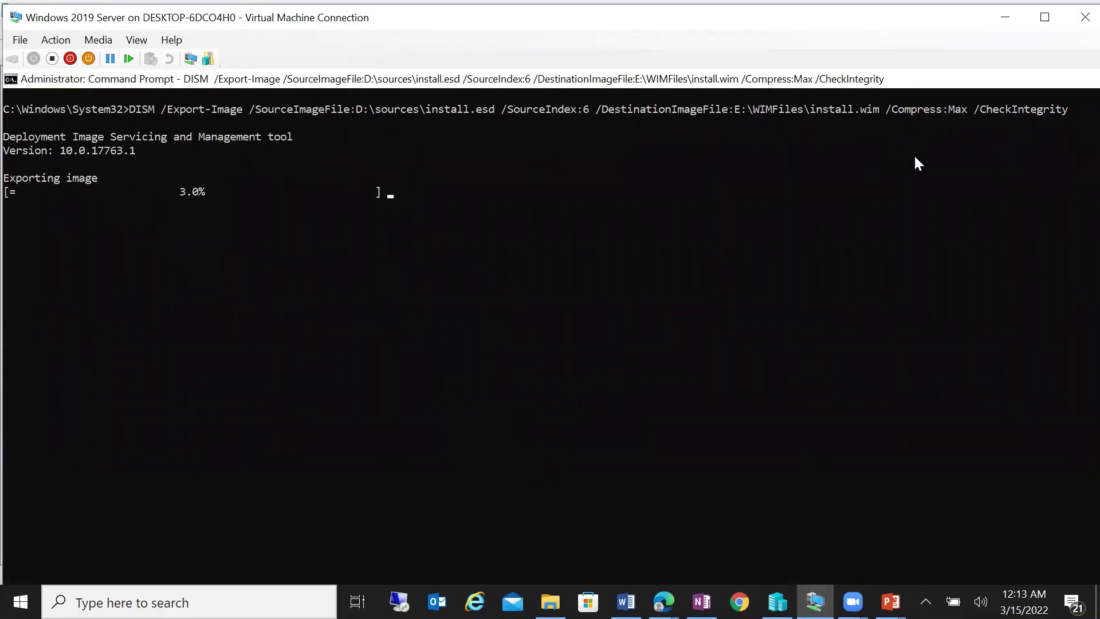
- Leave the running DISM export in the background and choose C:\WIMFiles\install.wim as the image file in the Add Image Wizard
click(1045, 17)
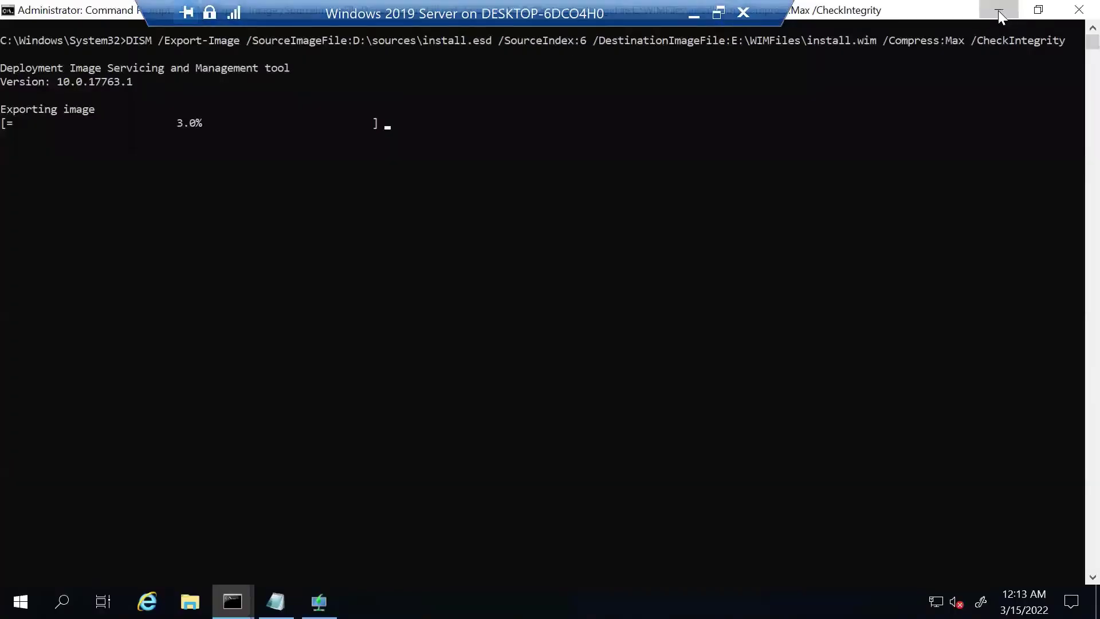
click(999, 16)
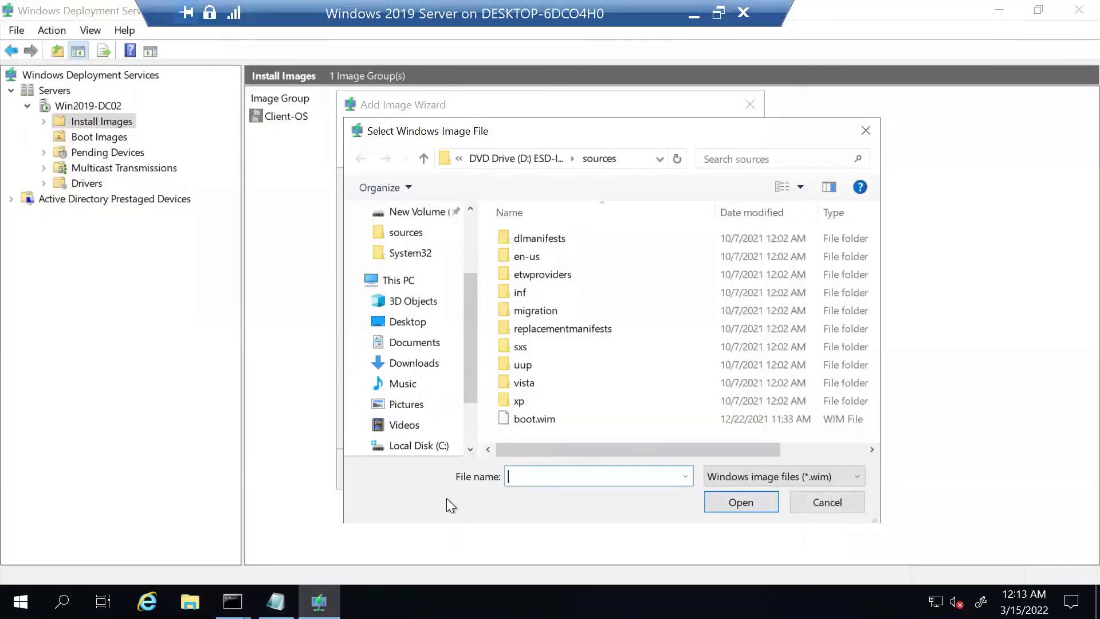
click(809, 504)
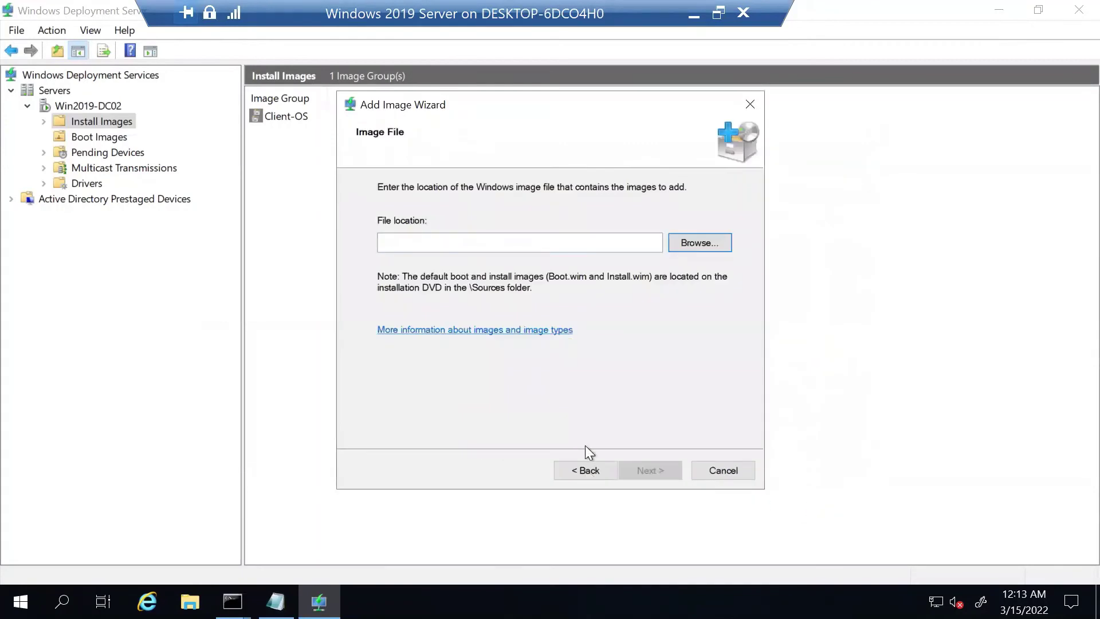
key(Return)
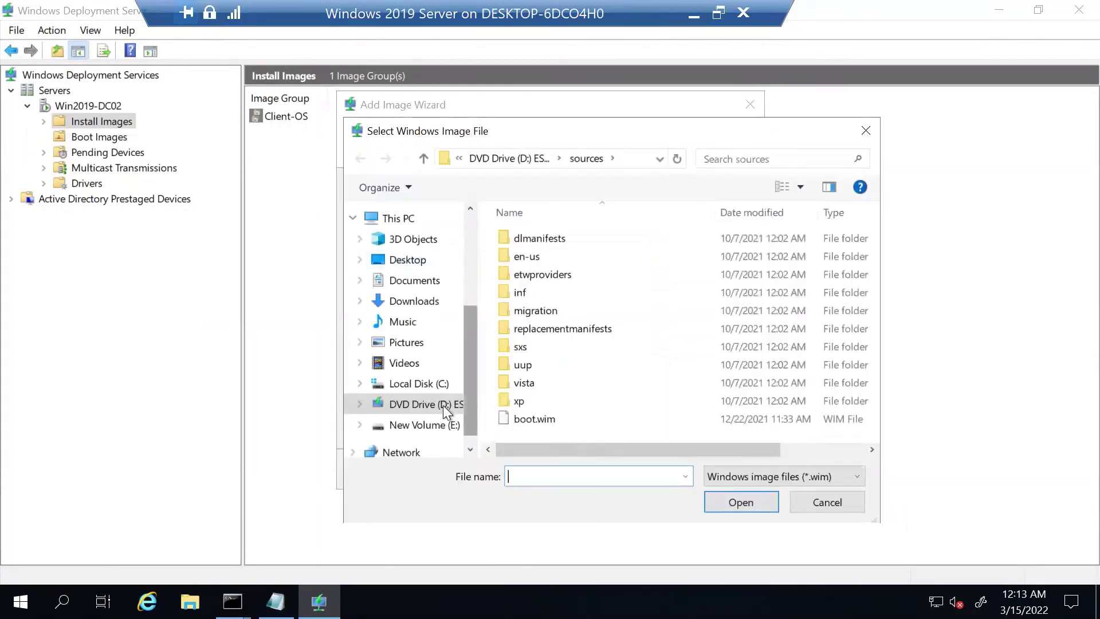
click(436, 384)
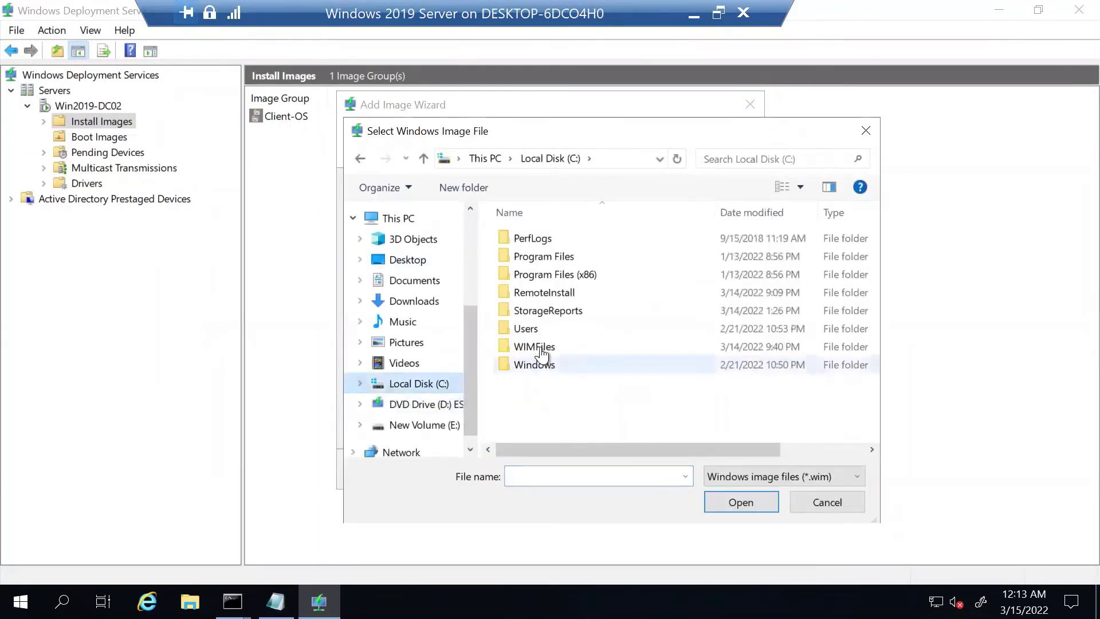
double_click(542, 348)
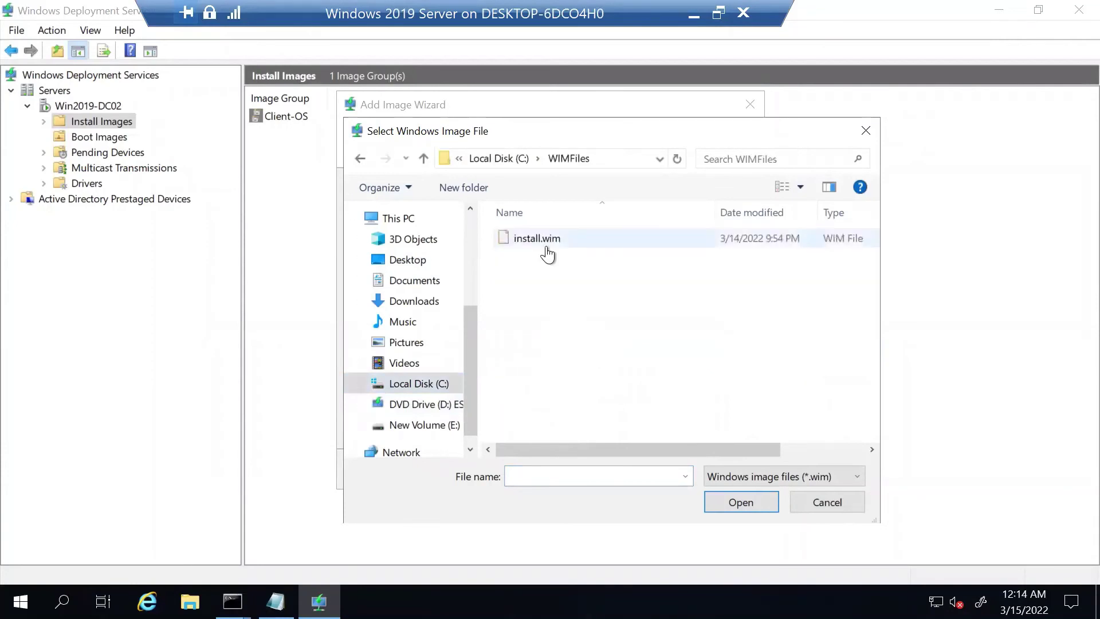
click(547, 254)
click(731, 504)
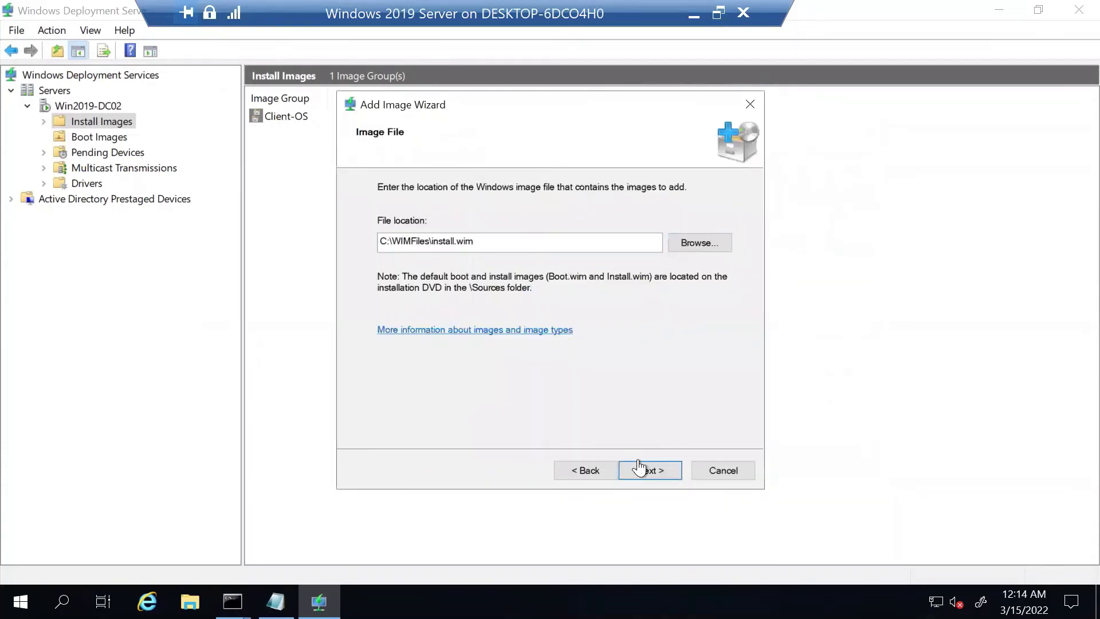
- Start adding the Windows 10 Pro image to the Windows-10 image group, and cancel the task during the integrity check
click(640, 468)
click(653, 475)
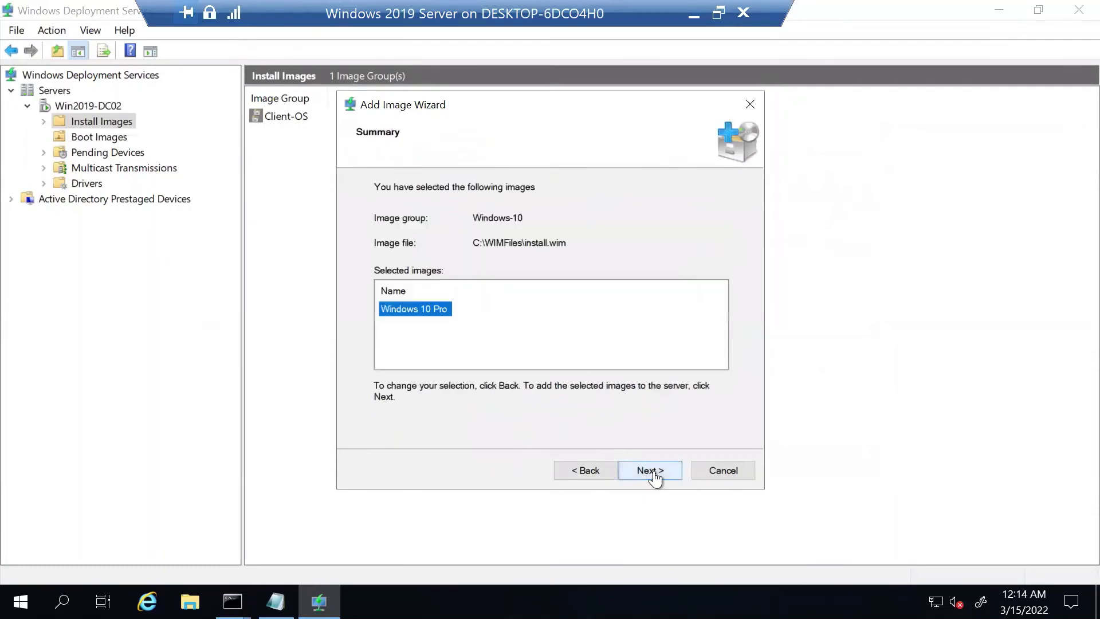
click(646, 476)
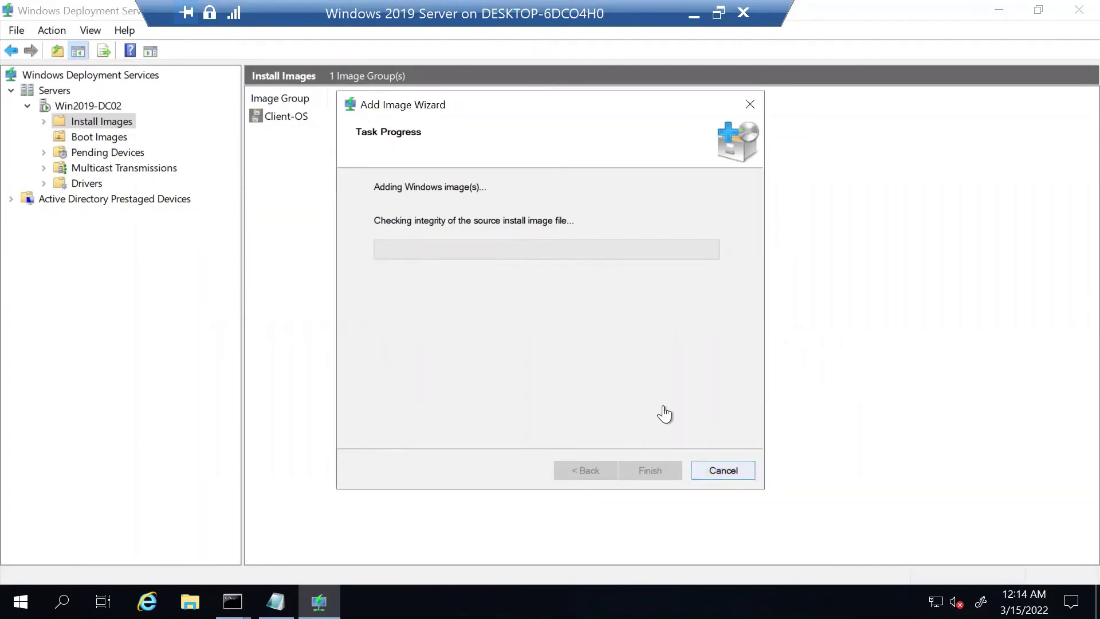
click(721, 472)
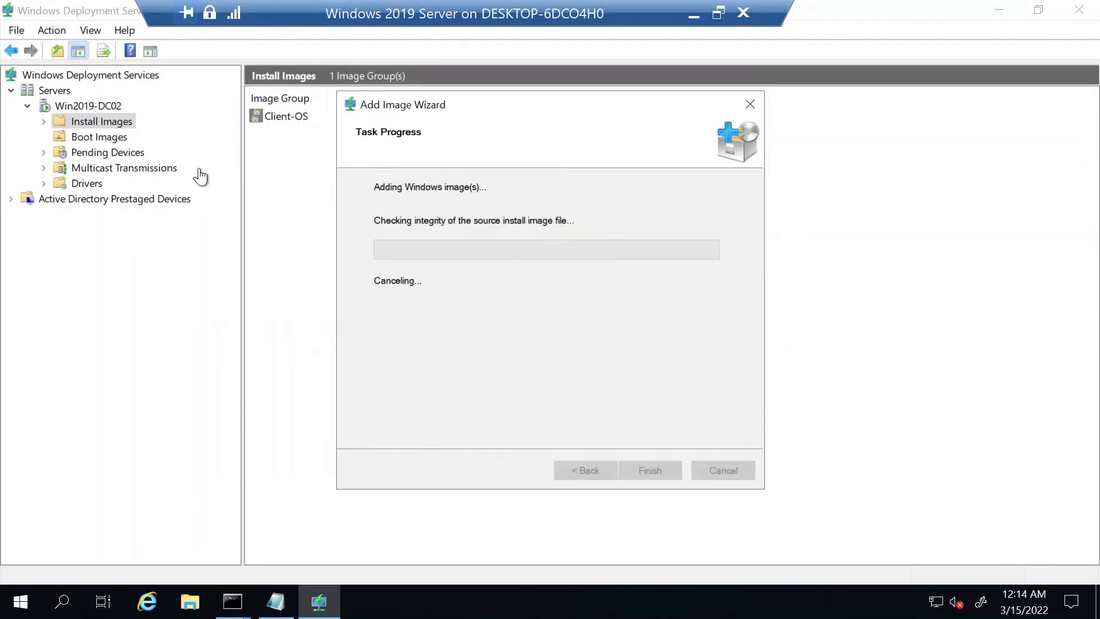
- Examine the install image in the Client-OS group with the Image Name and Priority columns widened, and view the Windows-10 group
click(275, 123)
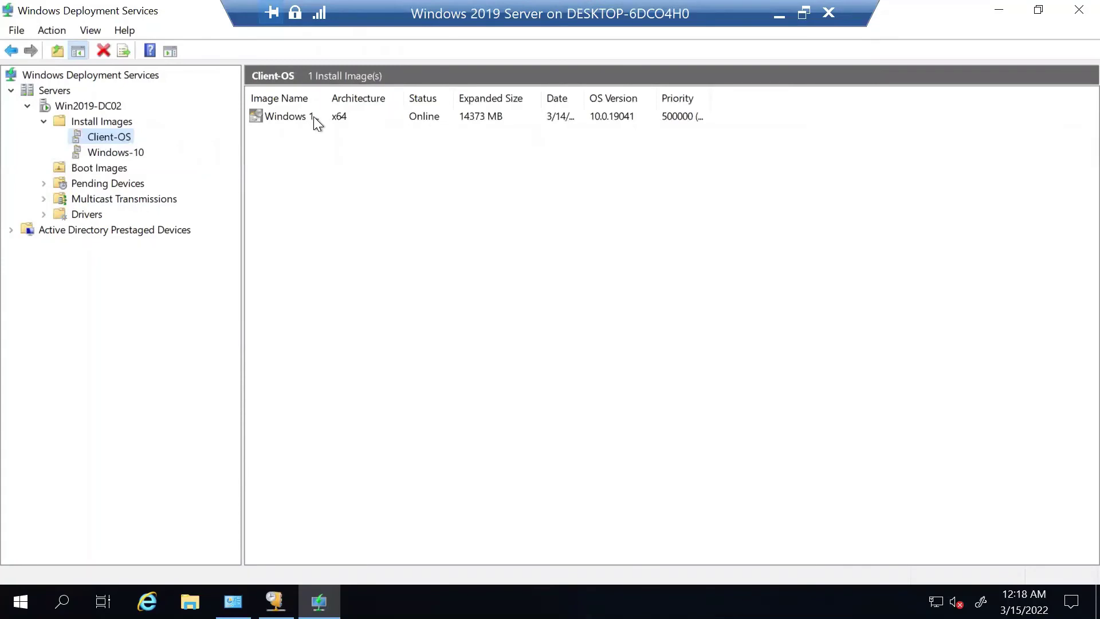
click(314, 117)
drag(324, 98, 350, 98)
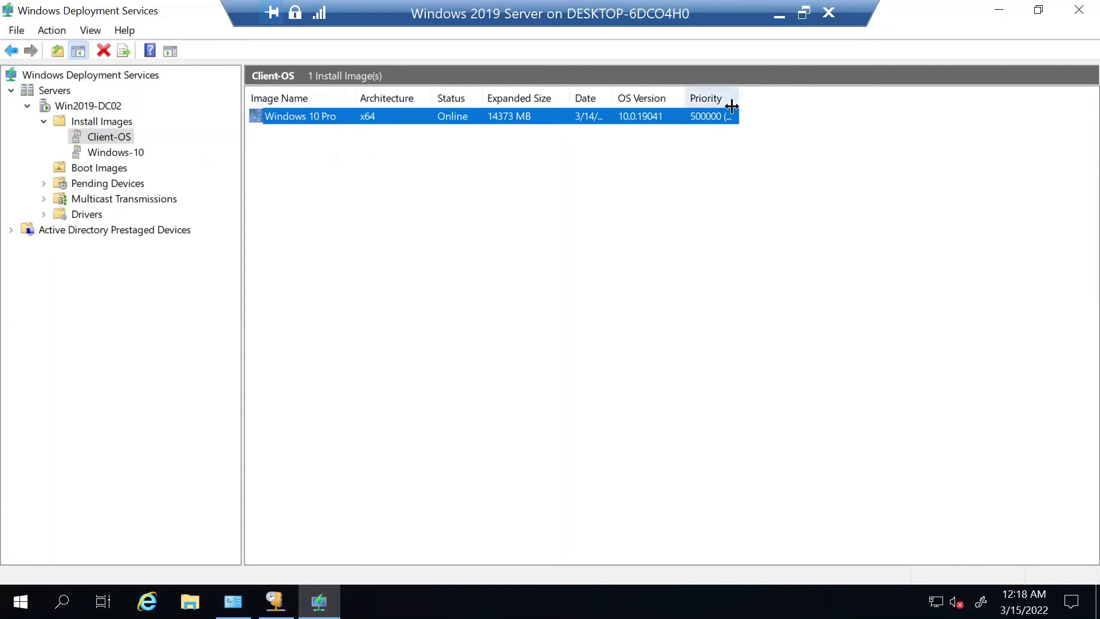
drag(738, 105, 812, 107)
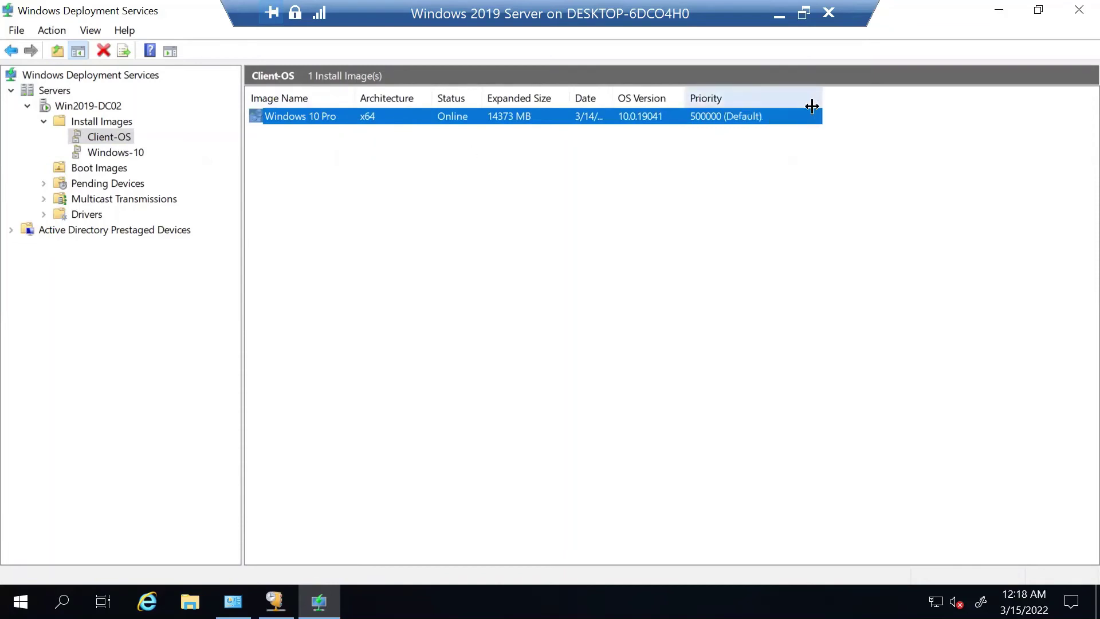
click(116, 150)
- Start adding an install image to a new image group named Server-OS, and cancel the wizard at the image file page
click(117, 123)
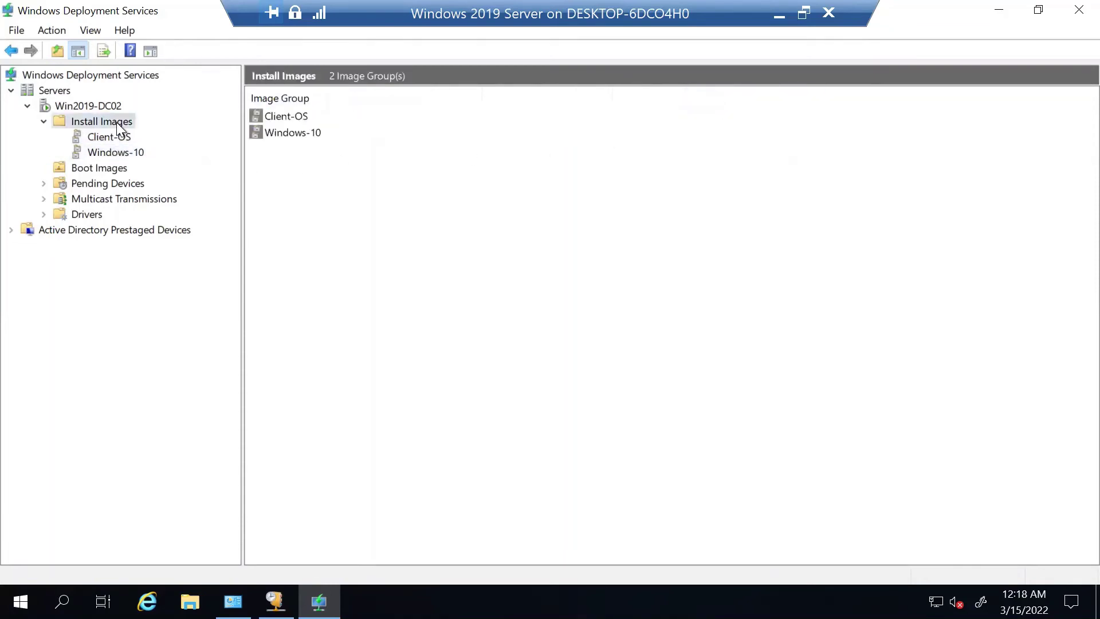
right_click(117, 124)
click(169, 133)
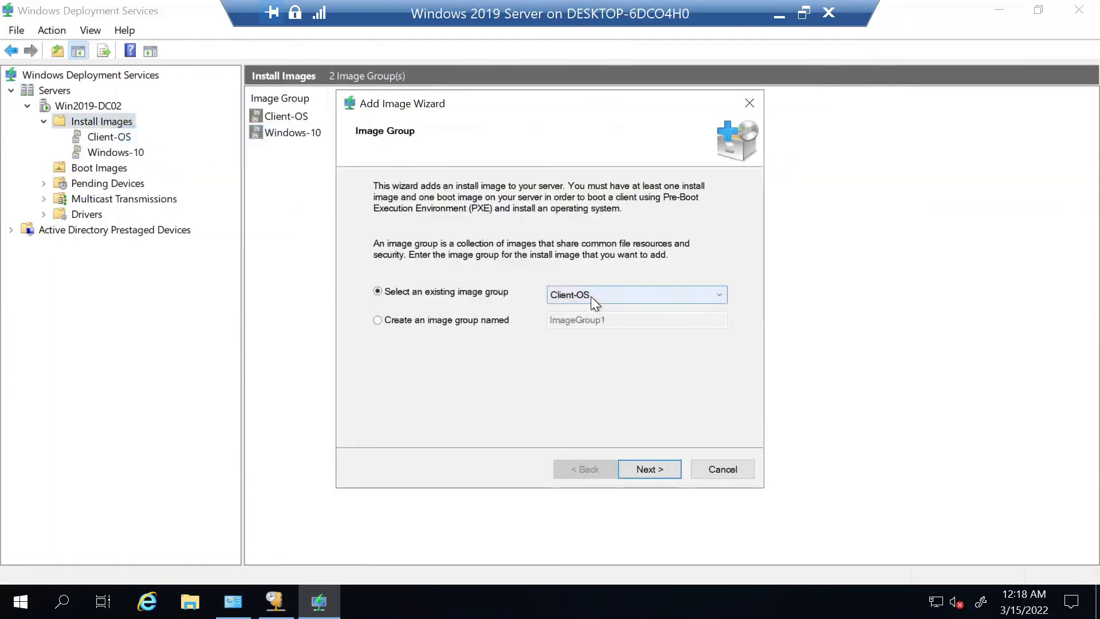
click(475, 320)
drag(625, 322, 513, 326)
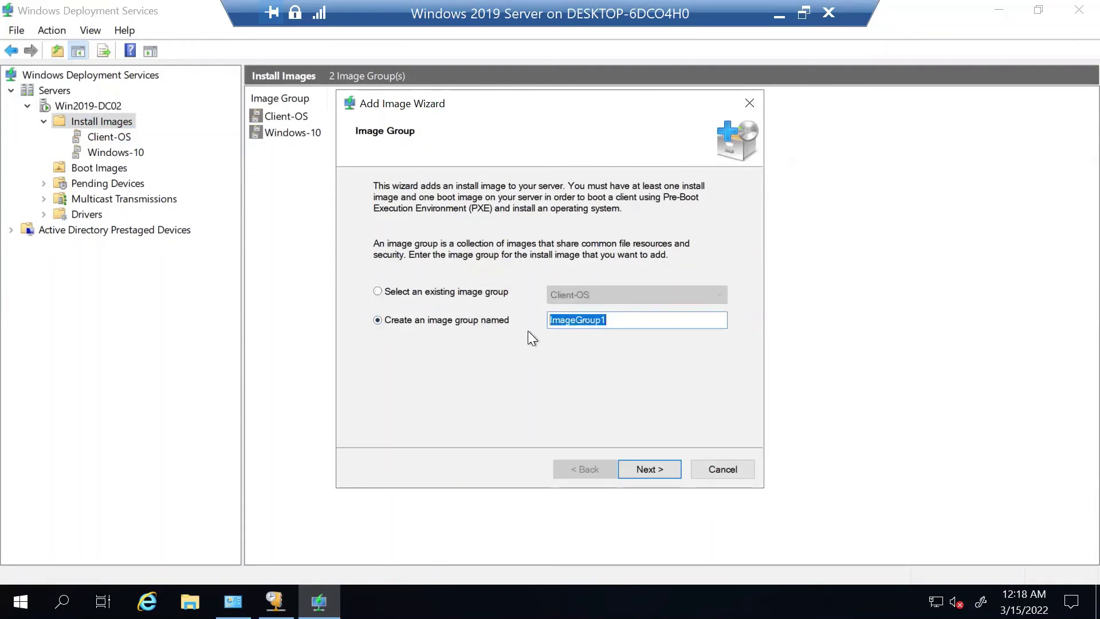
text(Ser)
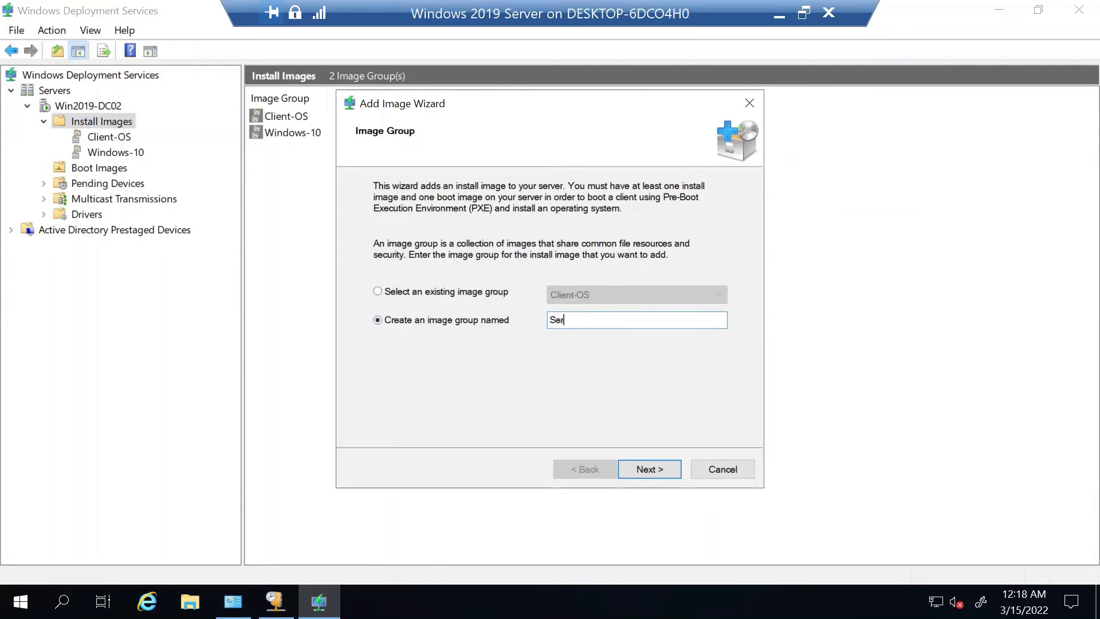
text(ver-OS)
click(658, 469)
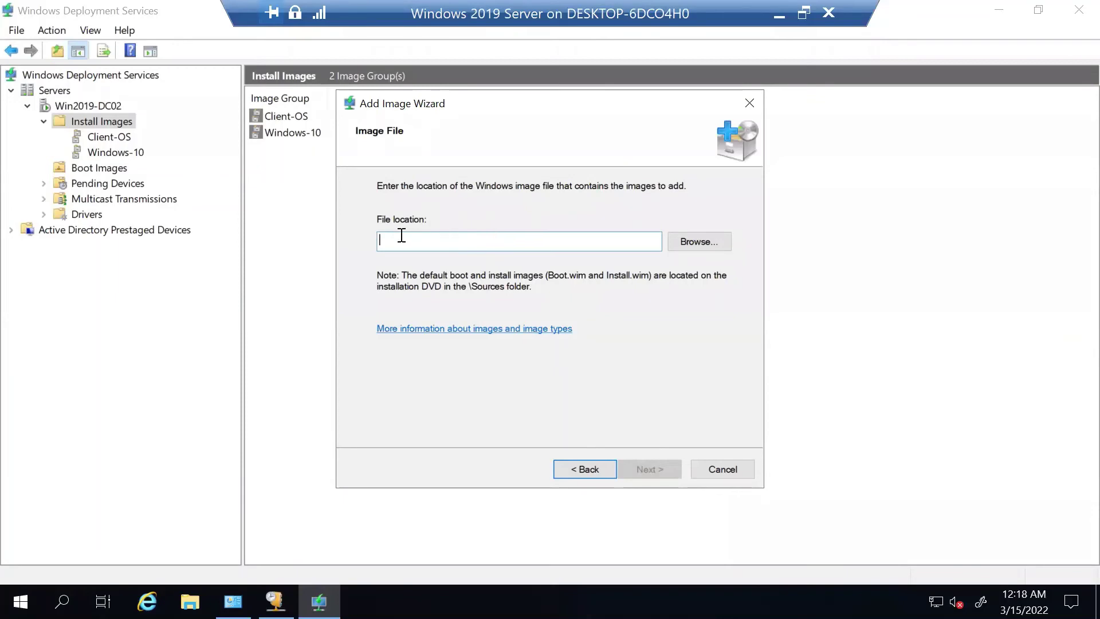
click(720, 467)
click(573, 340)
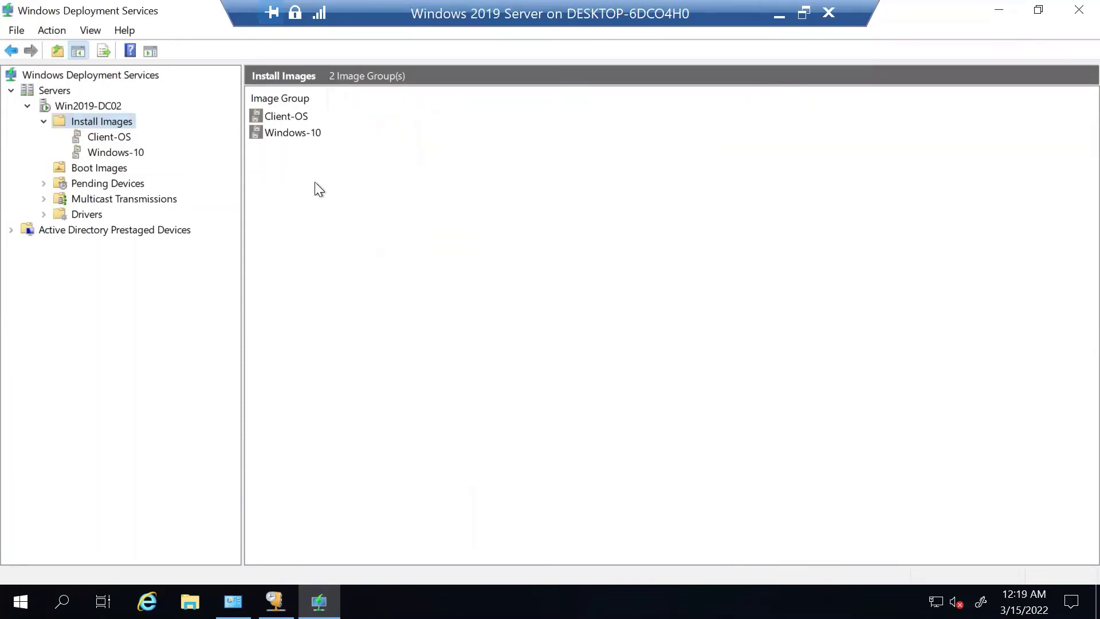
- Examine the Client-OS install image and the boot image, widening the Date column in each list to show the full date and time
click(286, 118)
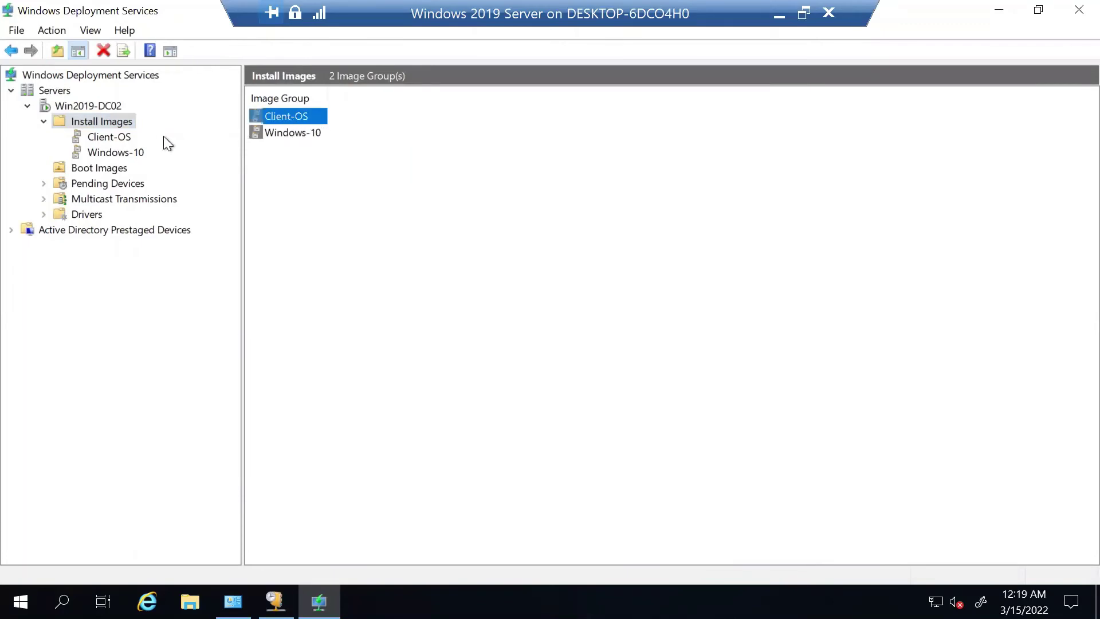
key(Return)
click(314, 119)
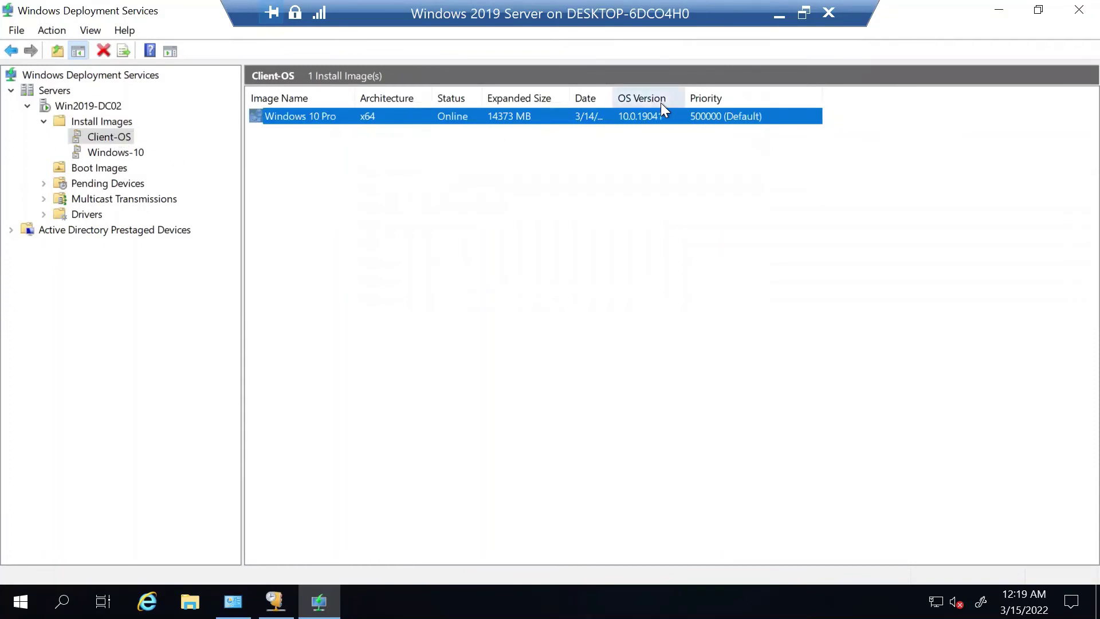
drag(612, 96, 677, 98)
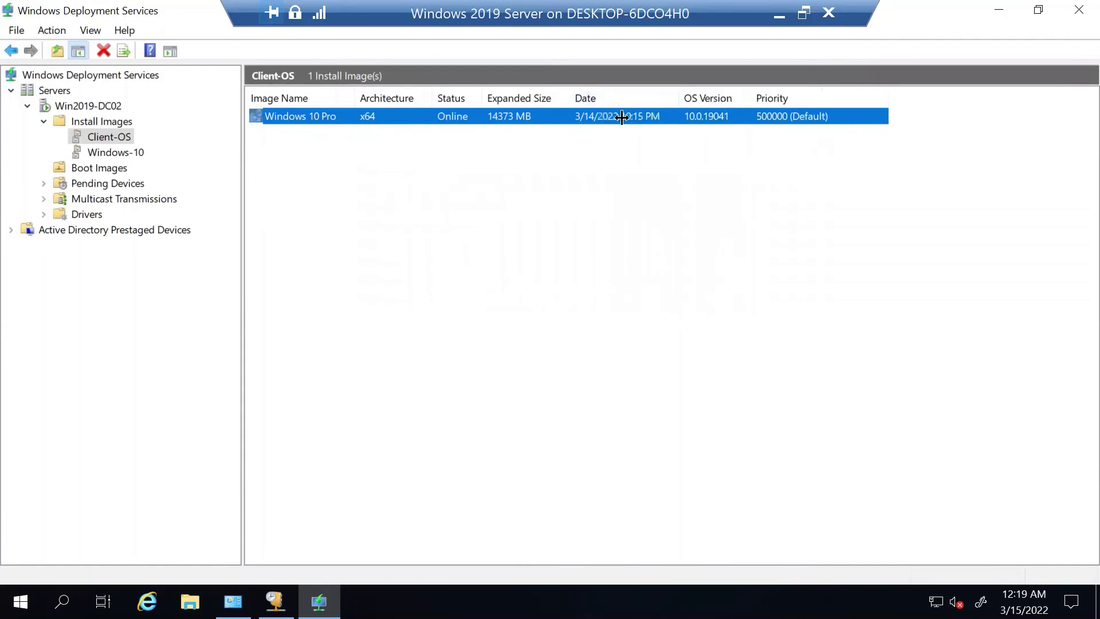
drag(567, 100, 562, 99)
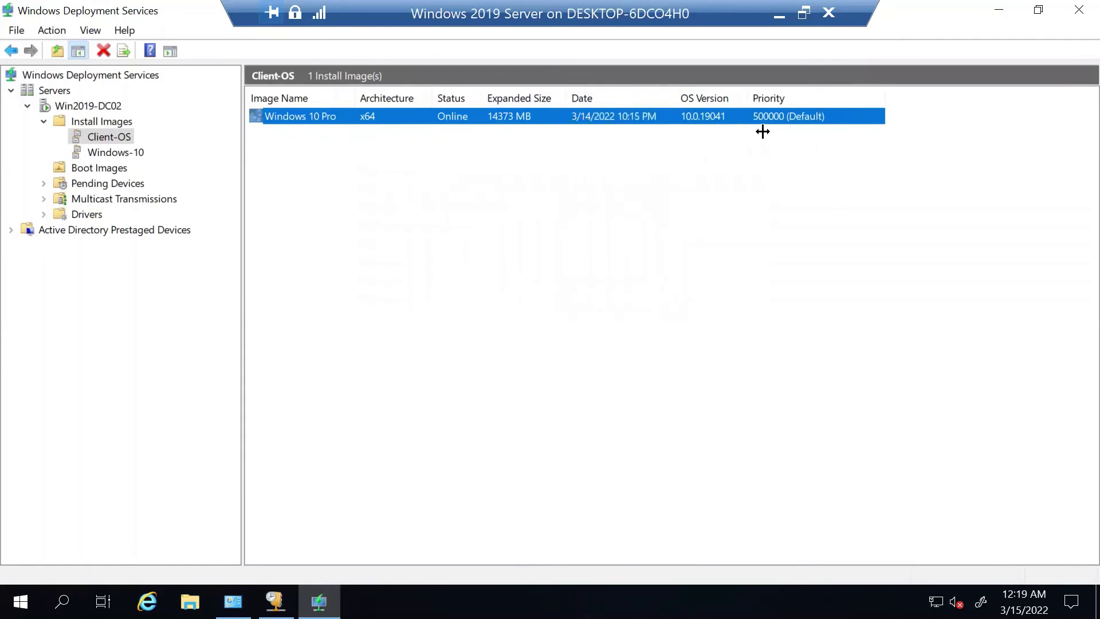
click(115, 168)
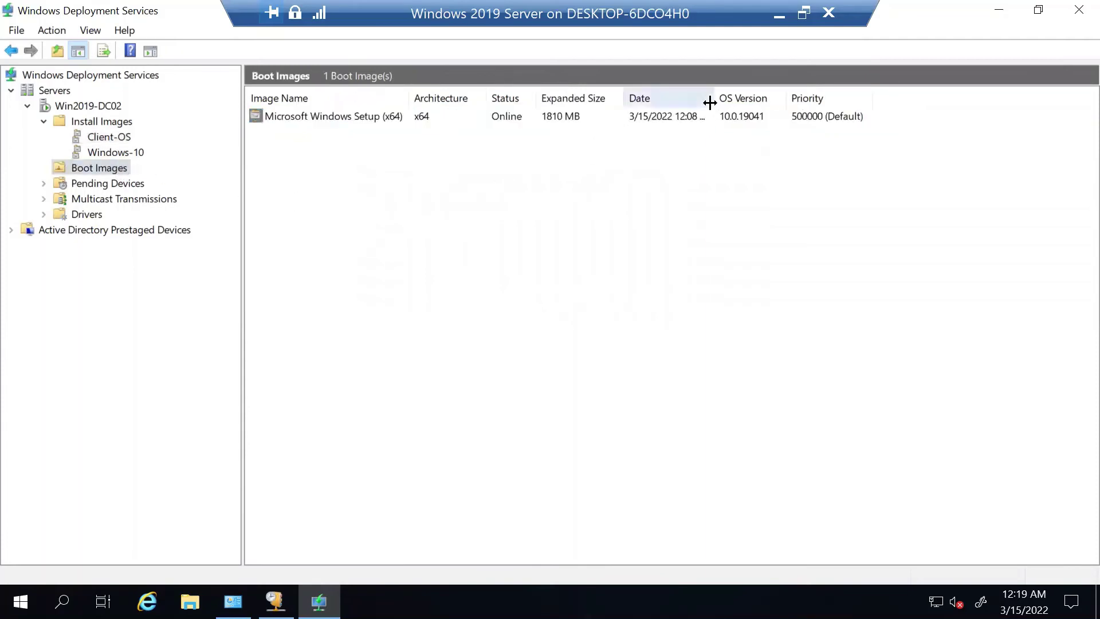
drag(710, 102, 767, 101)
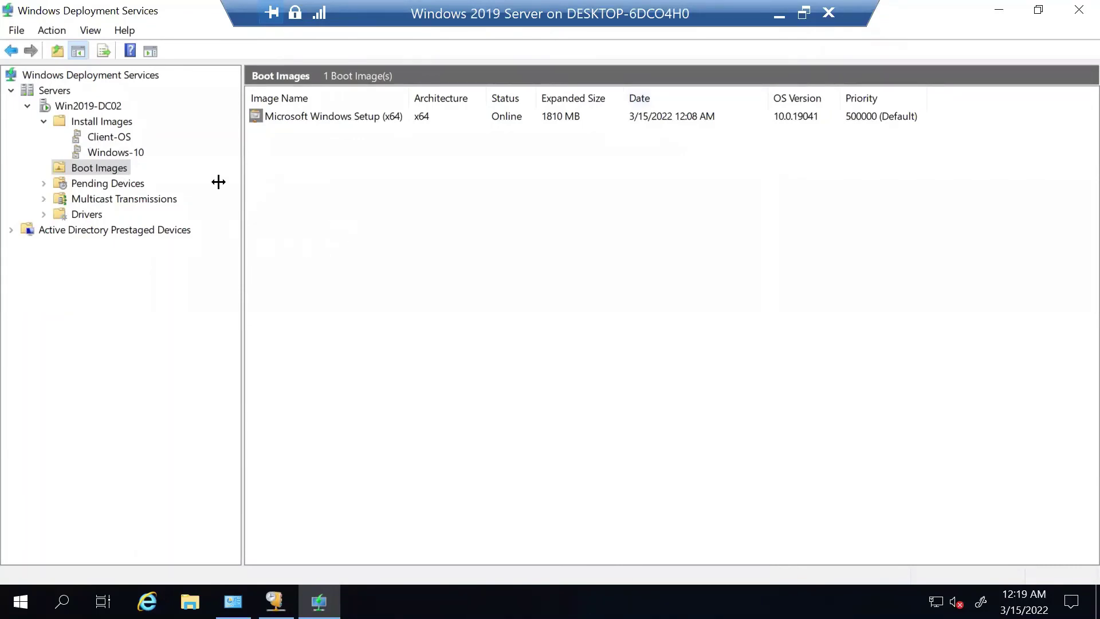
- Open the properties of the Win2019-DC02 server and check its remote installation folder path
right_click(79, 105)
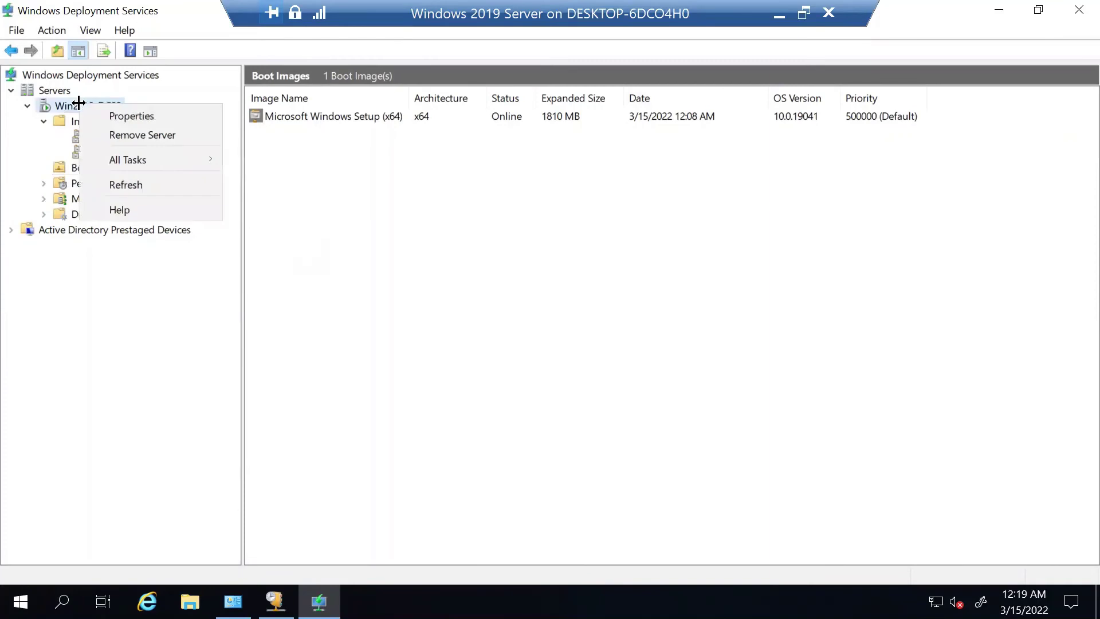
click(117, 114)
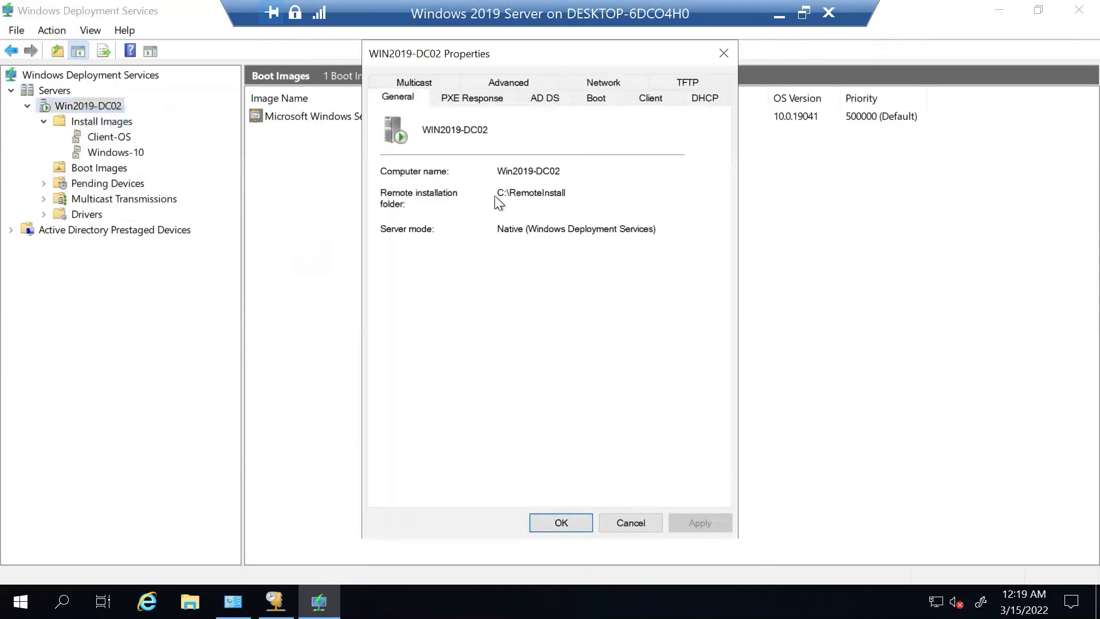
click(495, 195)
drag(505, 195, 602, 198)
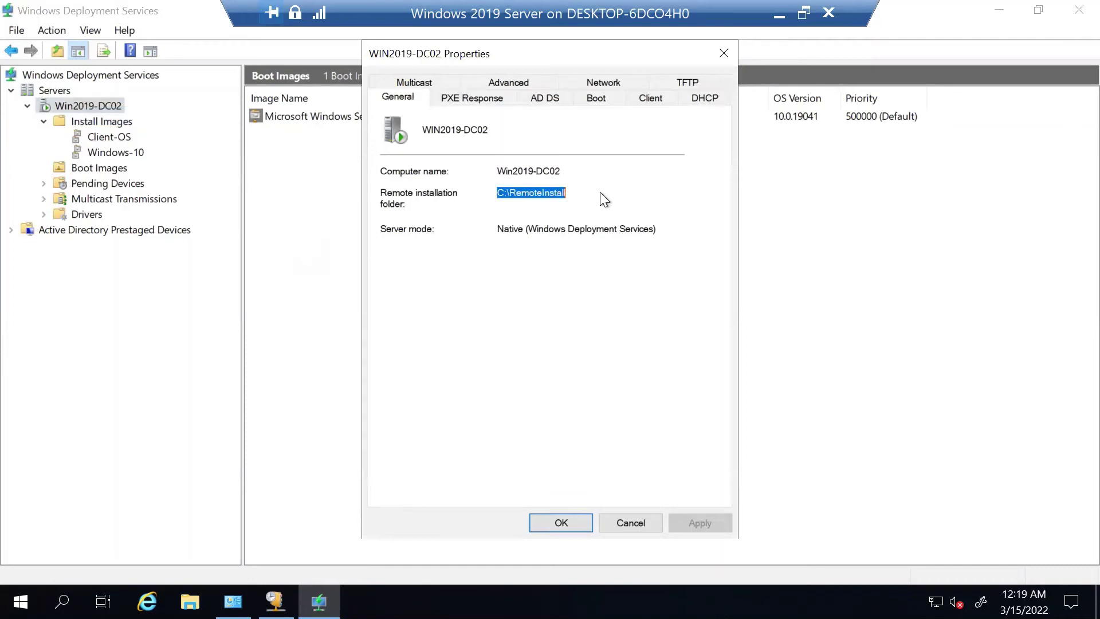
click(569, 194)
- Review the server's PXE Response, AD DS, Boot, Client and DHCP settings in the WIN2019-DC02 properties
click(461, 98)
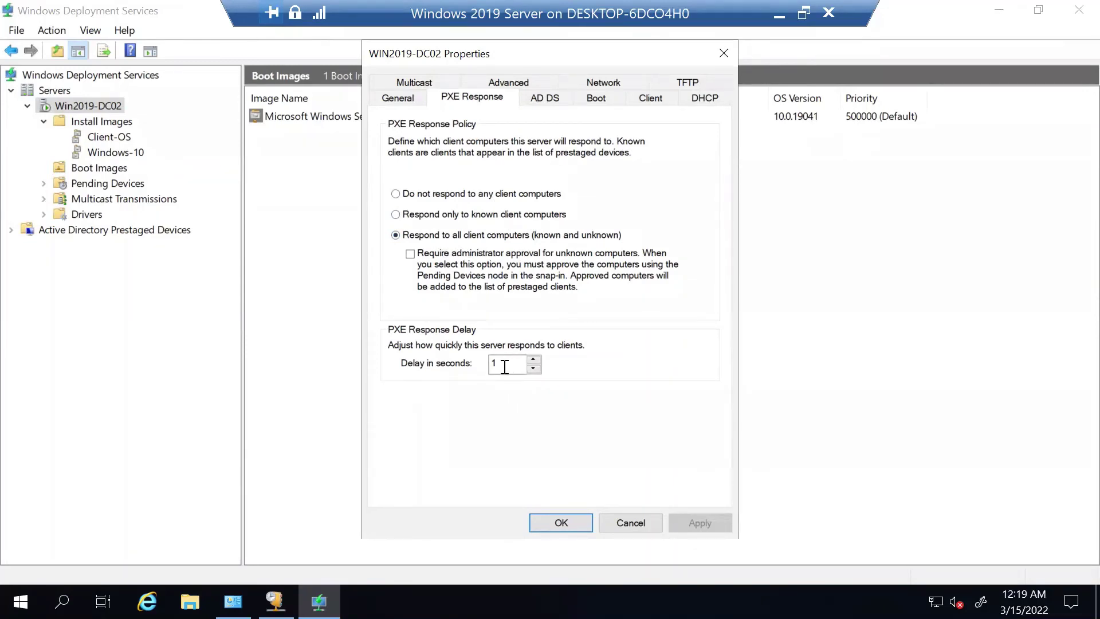
click(542, 101)
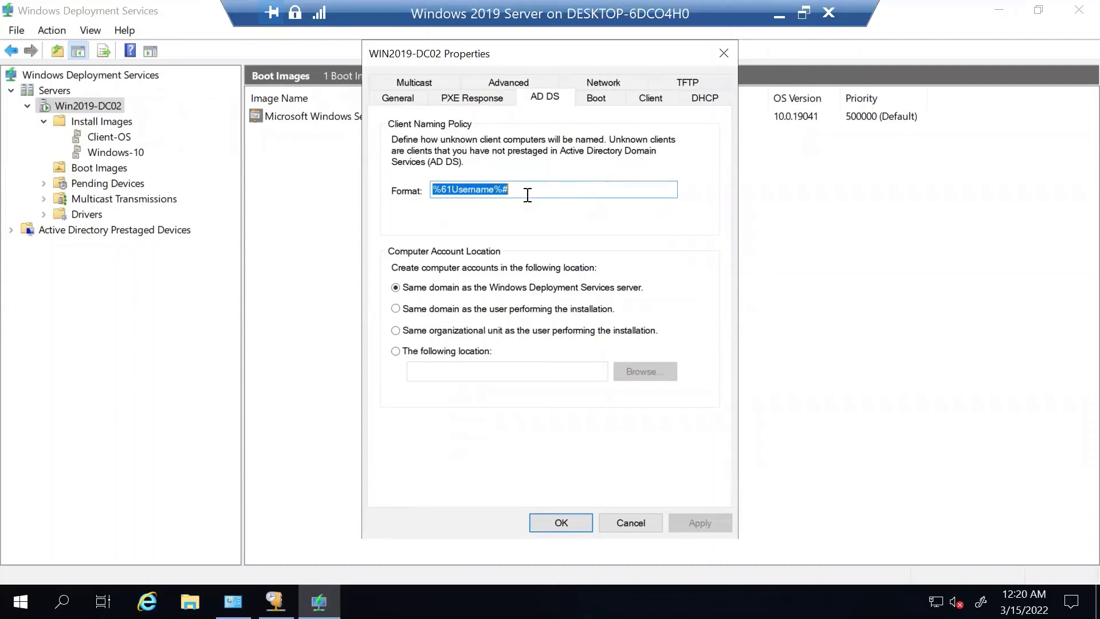
click(599, 99)
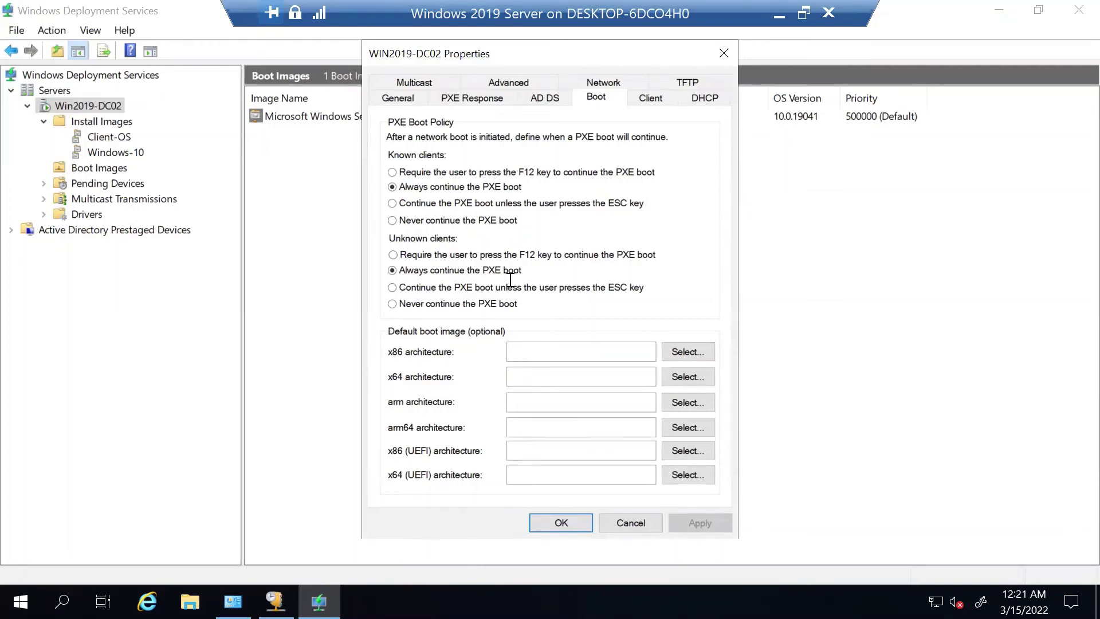
click(651, 96)
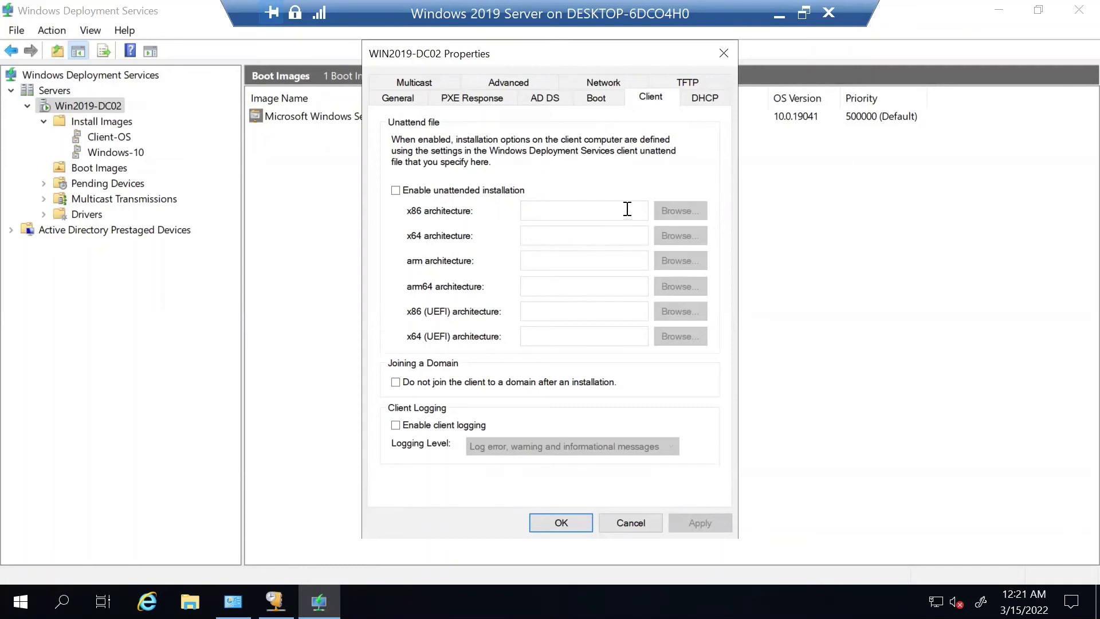
click(704, 99)
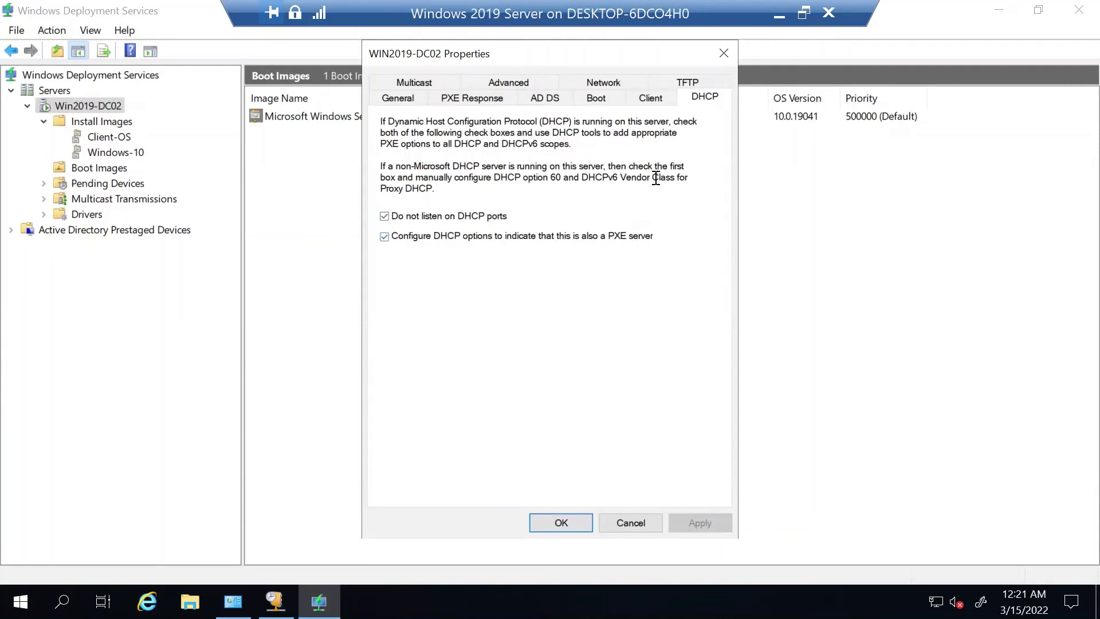
- Review the server's Multicast, Advanced, Network and TFTP settings, and close the properties without saving changes
click(414, 83)
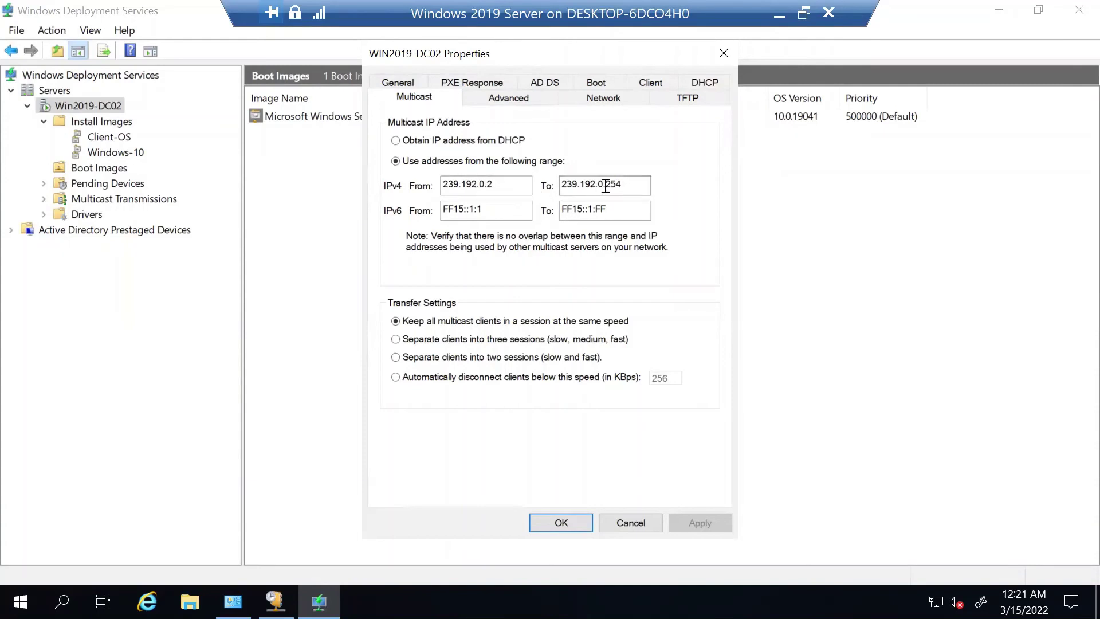
click(503, 102)
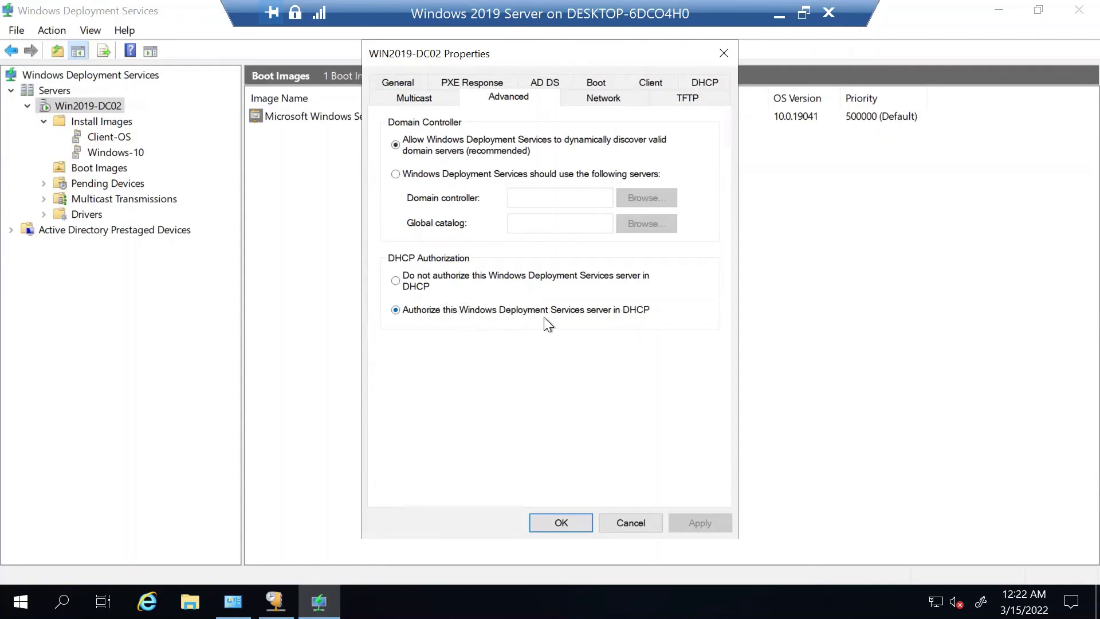
click(599, 106)
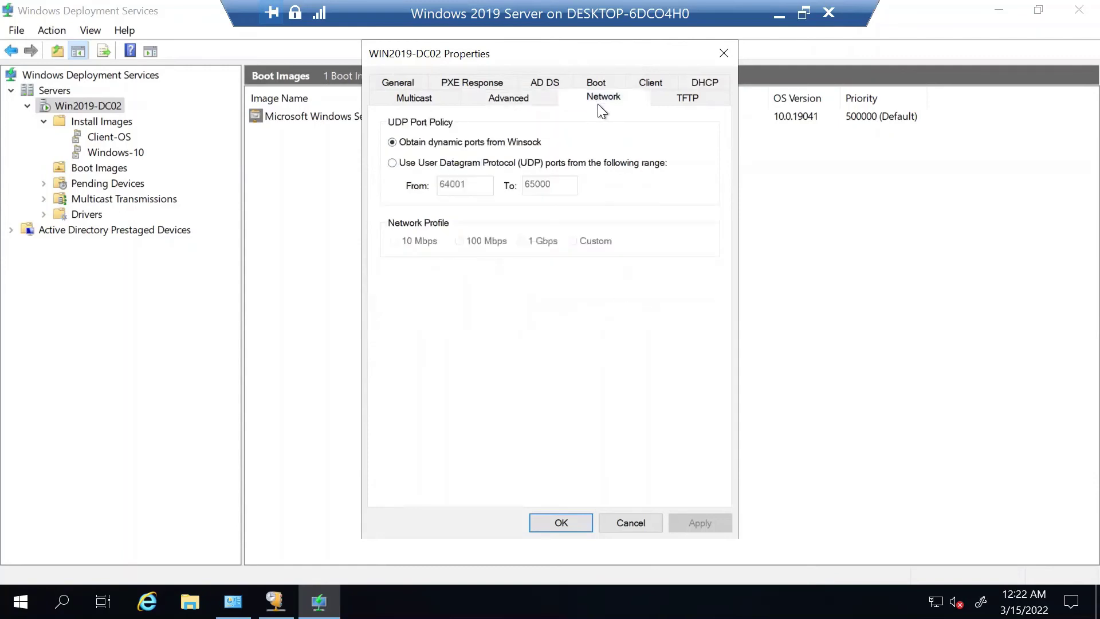
click(685, 101)
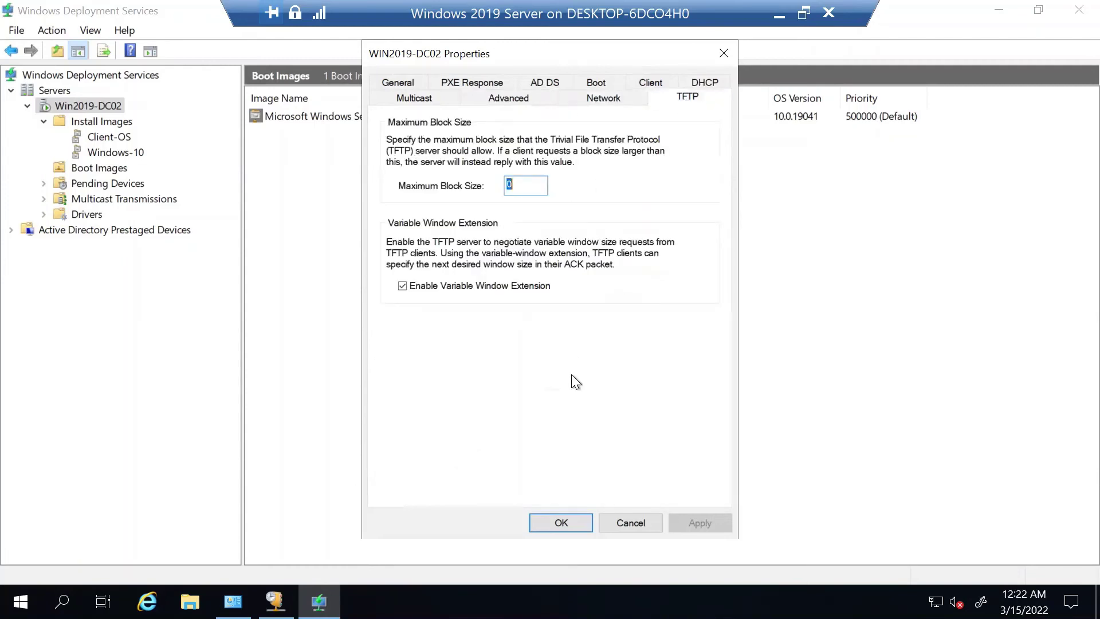
click(627, 505)
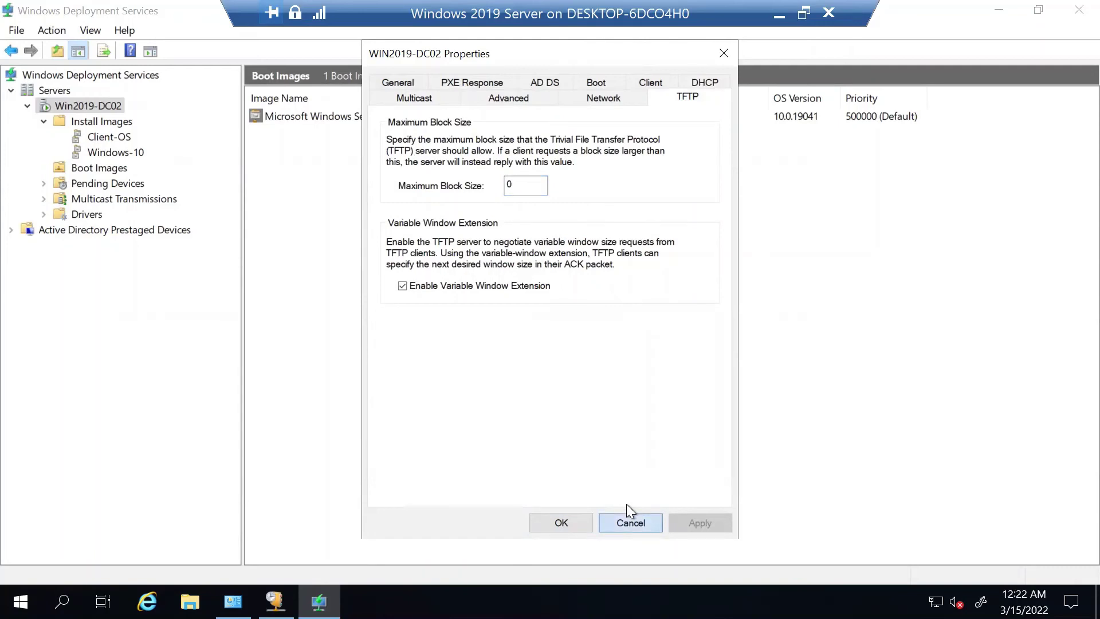
click(629, 522)
- Switch to the DHCP console and view the scope options of the IPv4 scope 192.168.3.0, widening the console tree
click(275, 601)
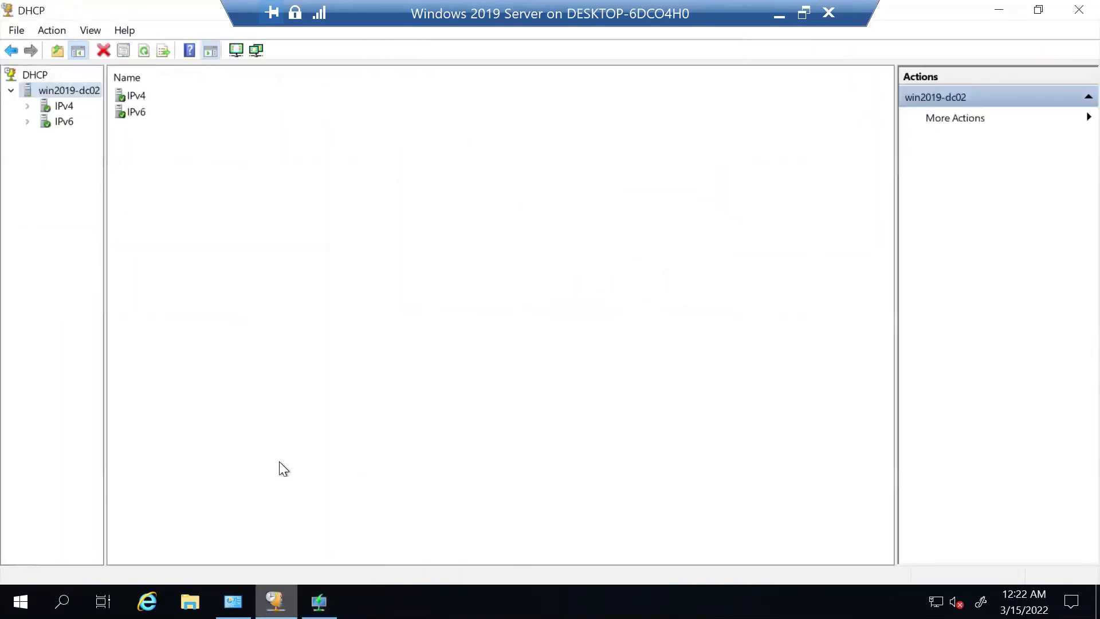
click(27, 106)
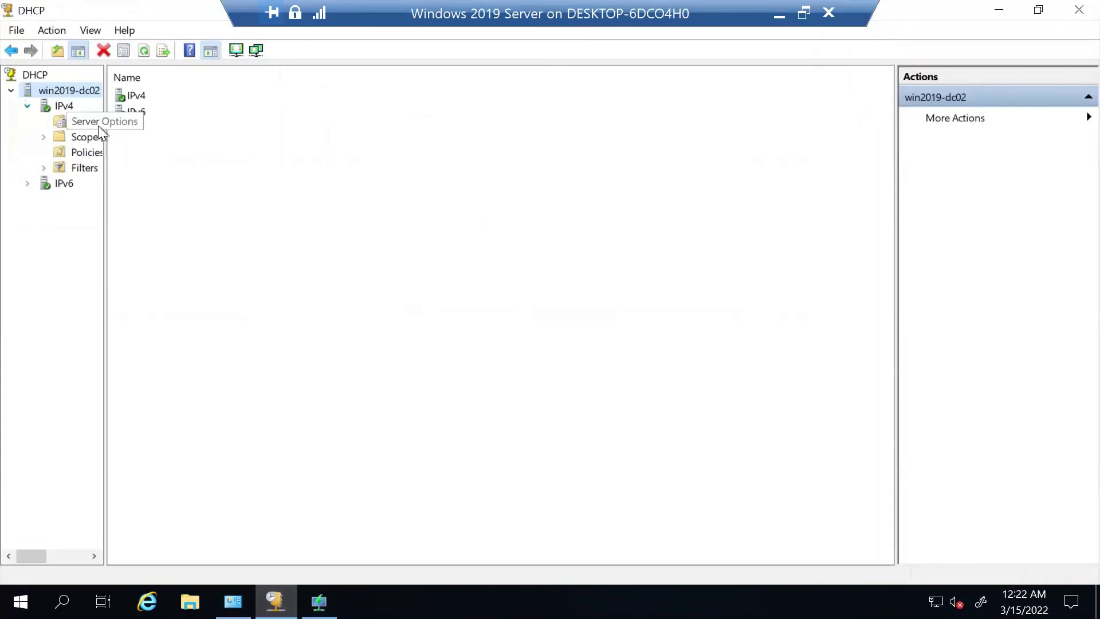
drag(122, 136, 243, 152)
click(85, 139)
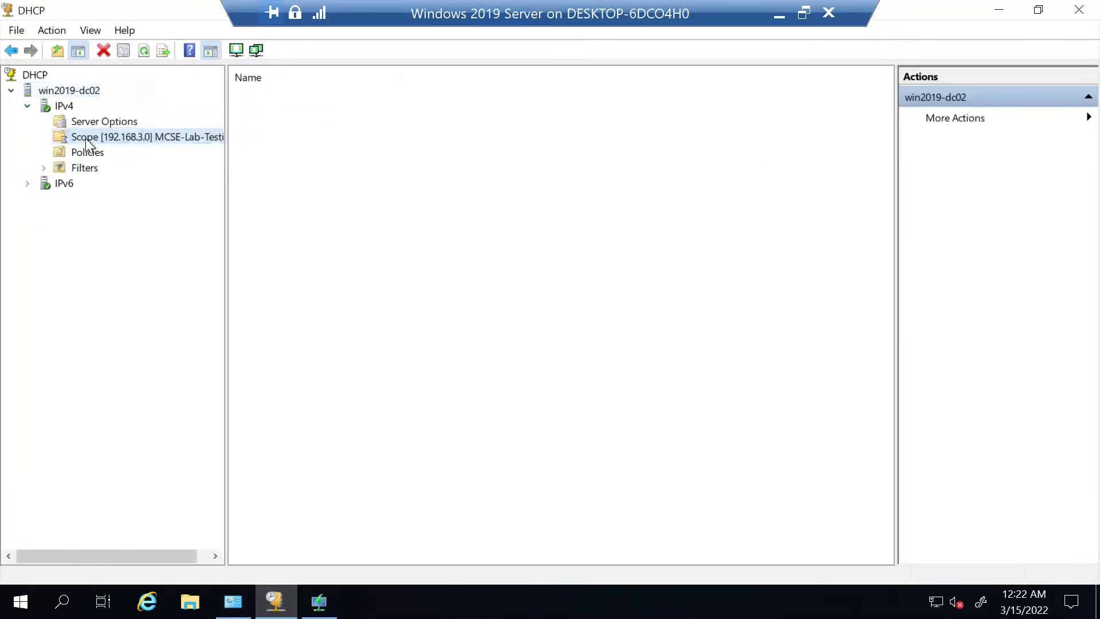
click(50, 136)
click(127, 198)
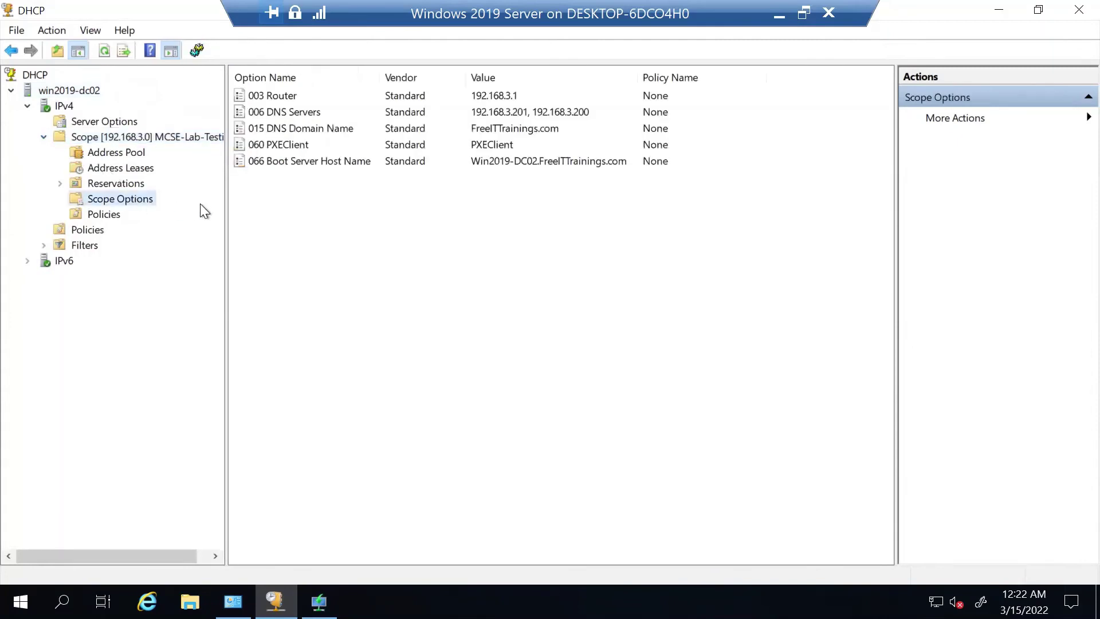
- Open the configuration of the scope options and check the string value of option 060 PXEClient
right_click(142, 201)
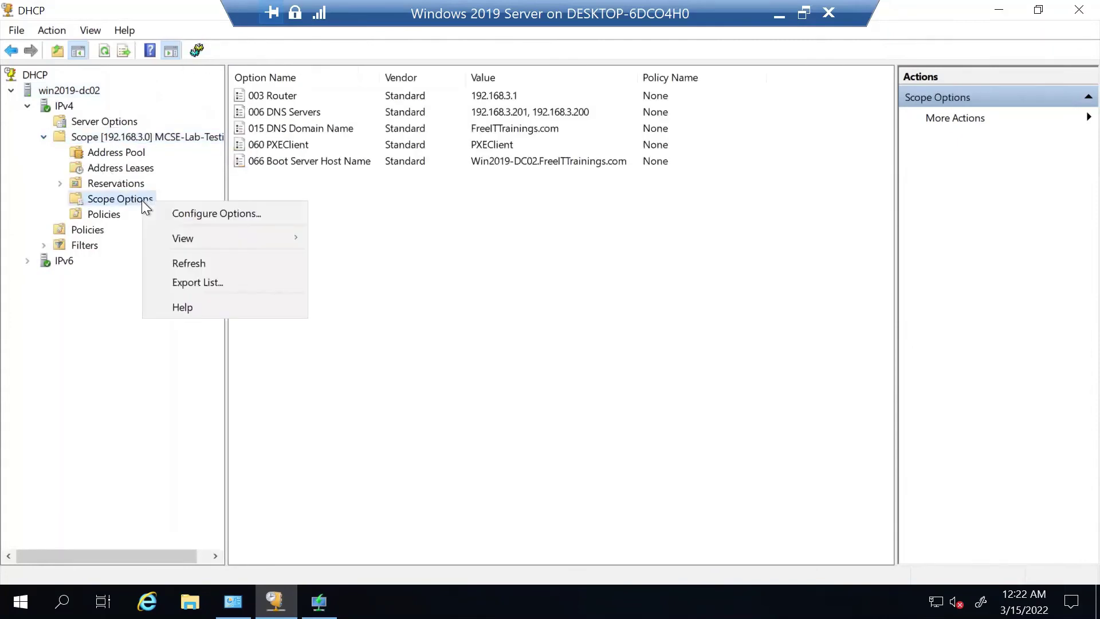
click(190, 212)
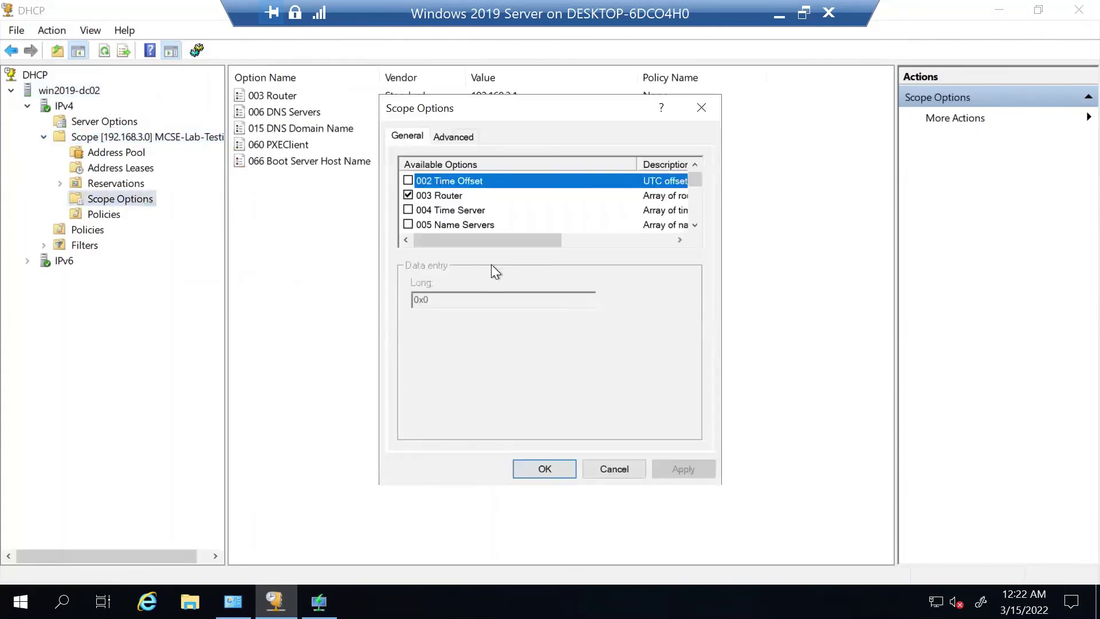
drag(692, 184, 692, 207)
click(696, 162)
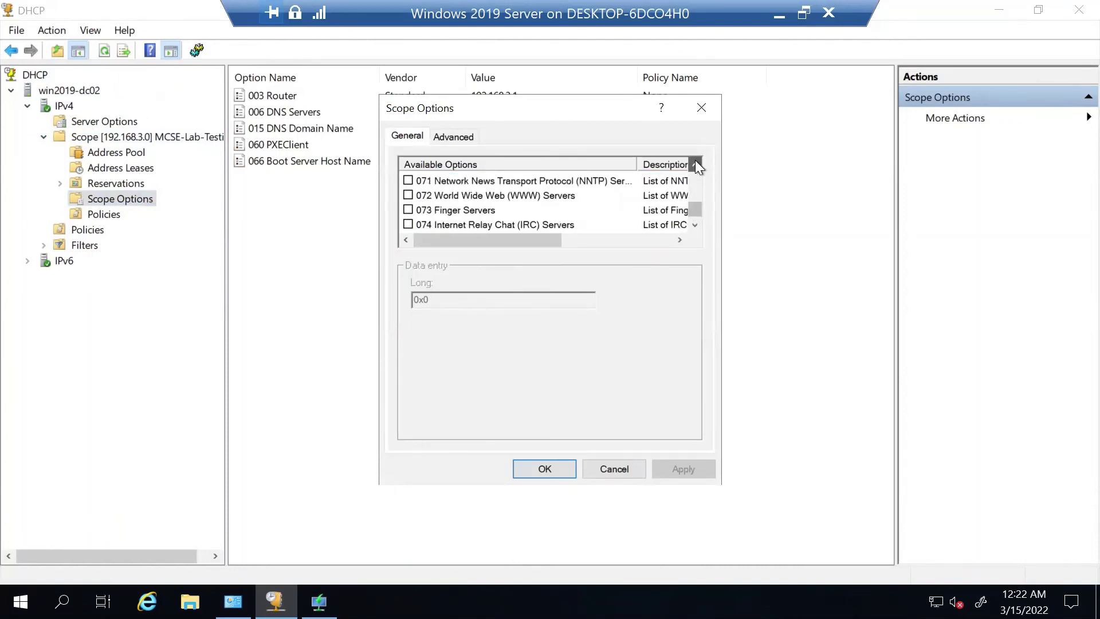
drag(695, 163, 695, 163)
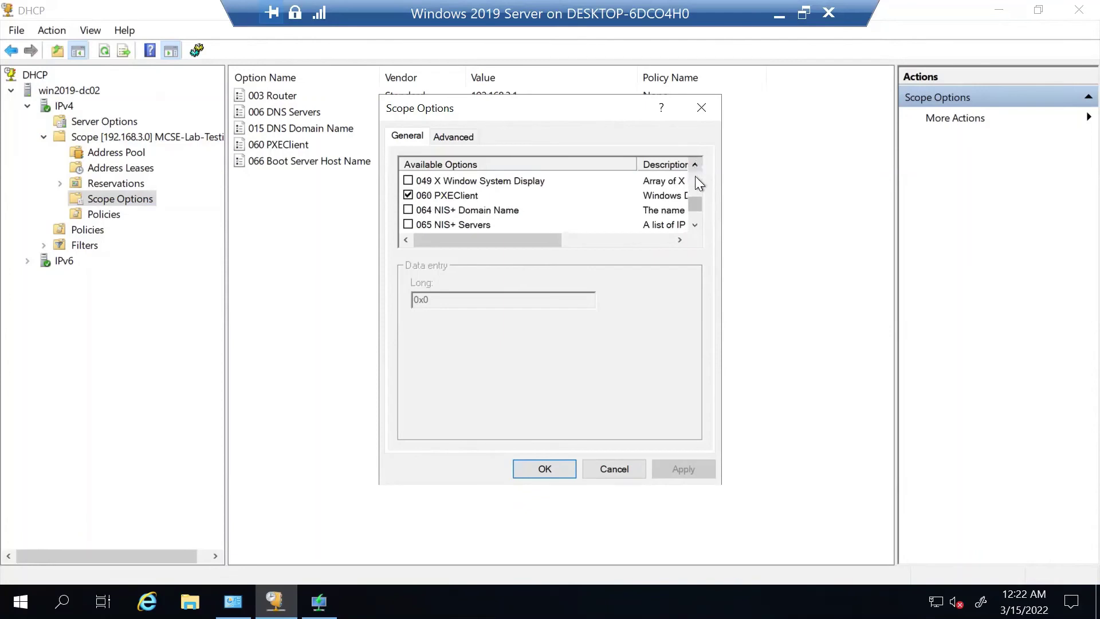
click(439, 195)
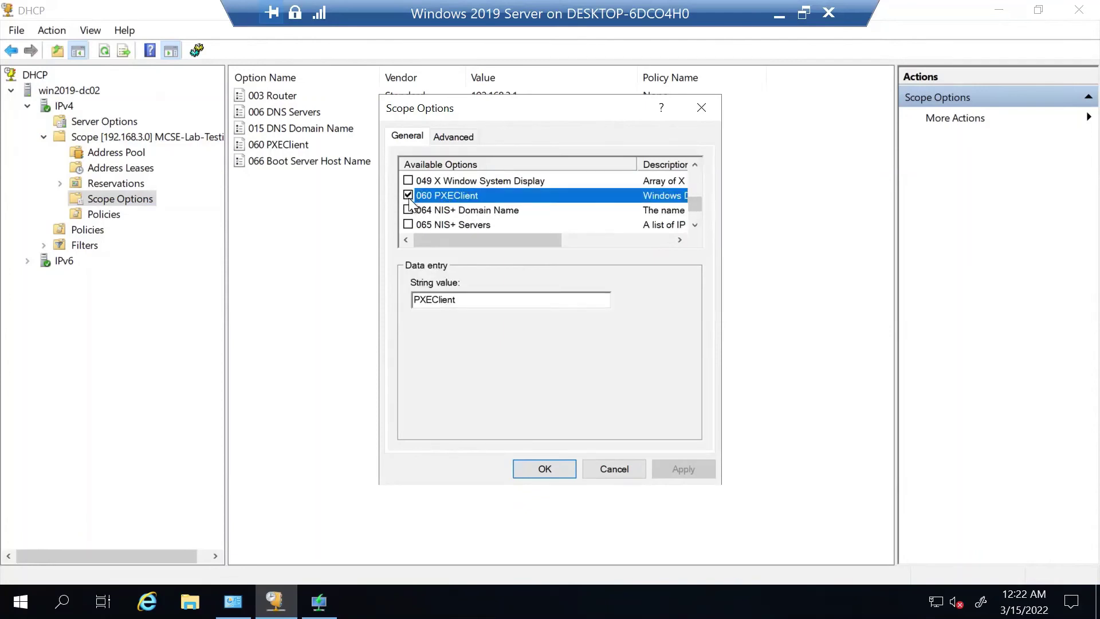
- Check the string value and description of option 066 Boot Server Host Name, close the options, and return to the win2019-dc02 node
click(695, 224)
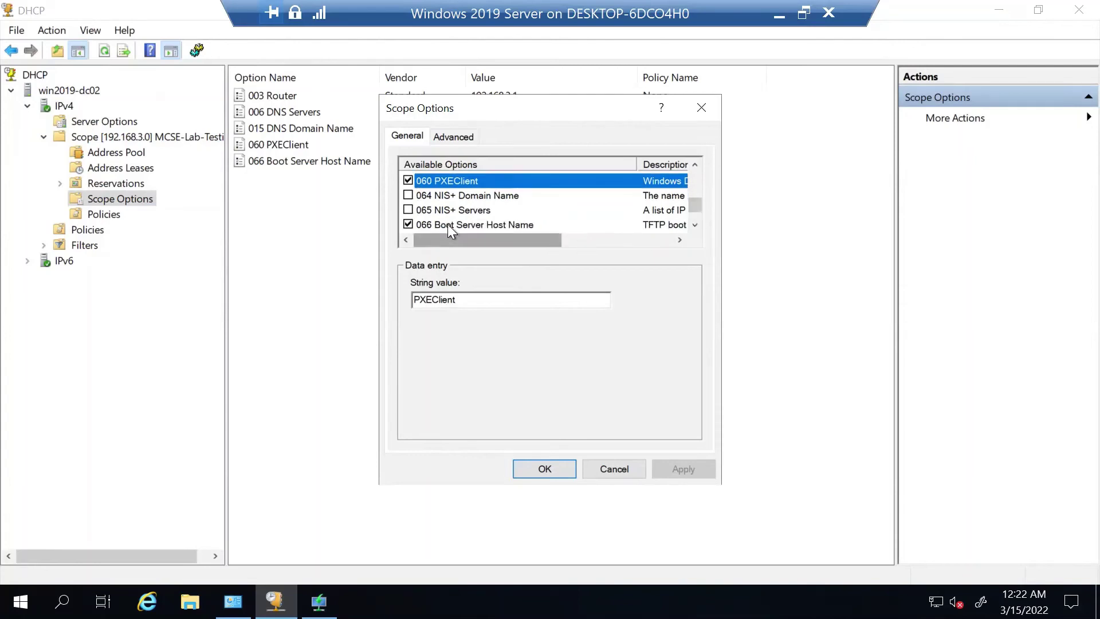
click(467, 225)
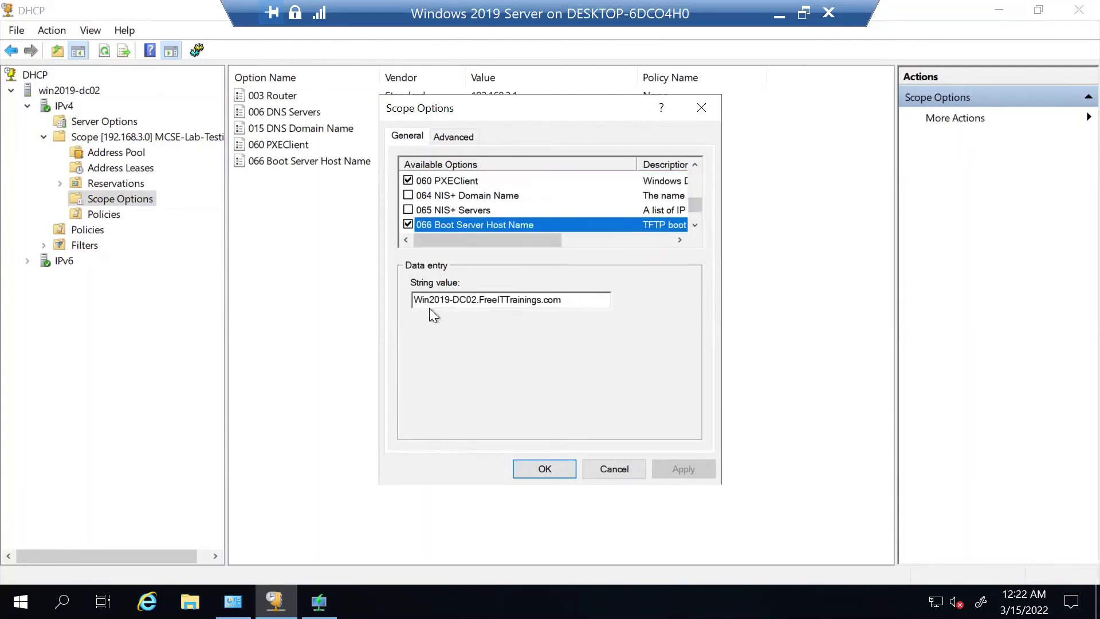
drag(413, 302, 612, 310)
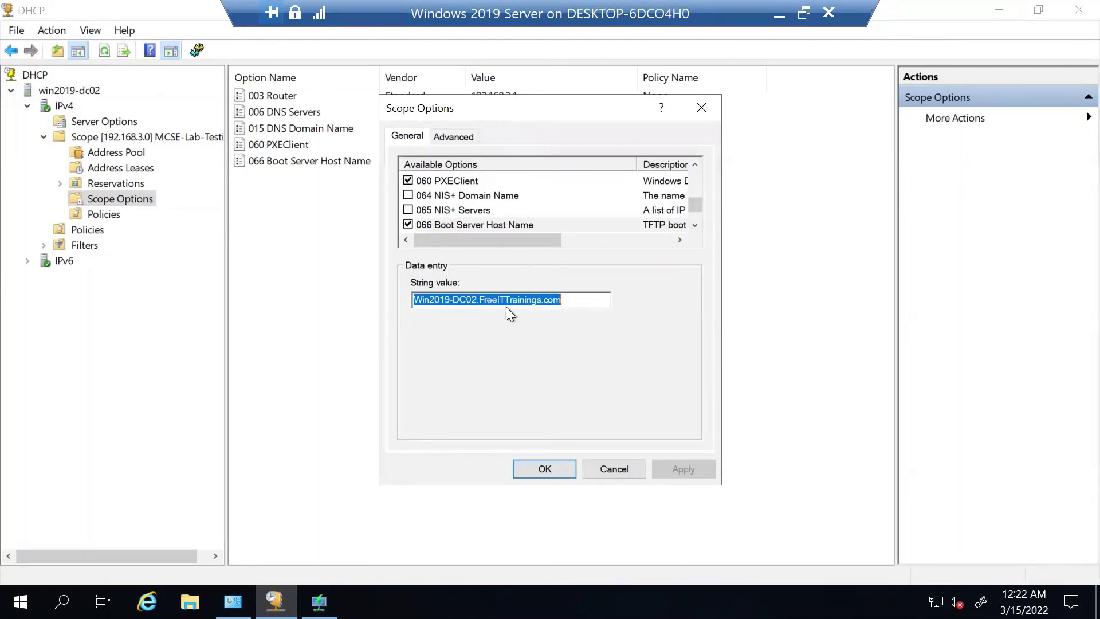
click(661, 239)
drag(663, 238, 609, 247)
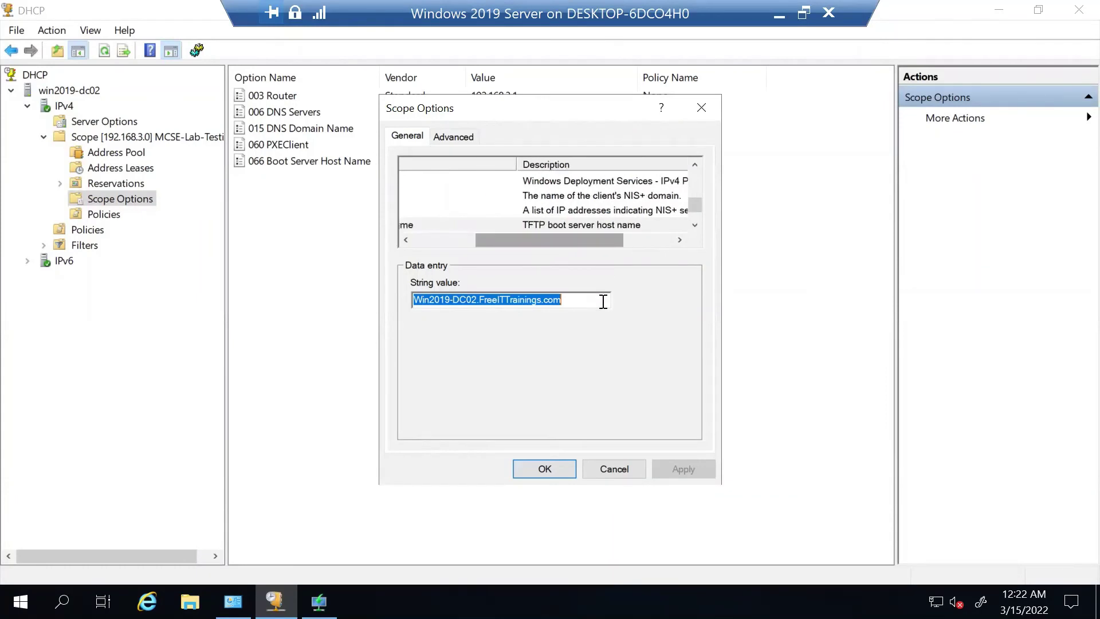
click(539, 469)
click(66, 107)
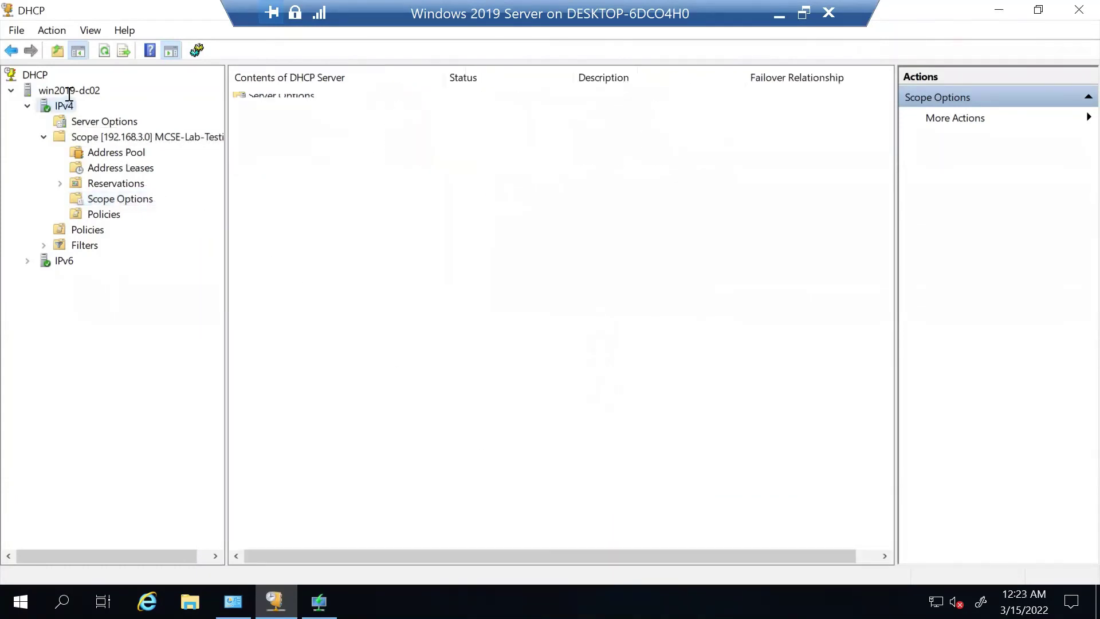
click(69, 92)
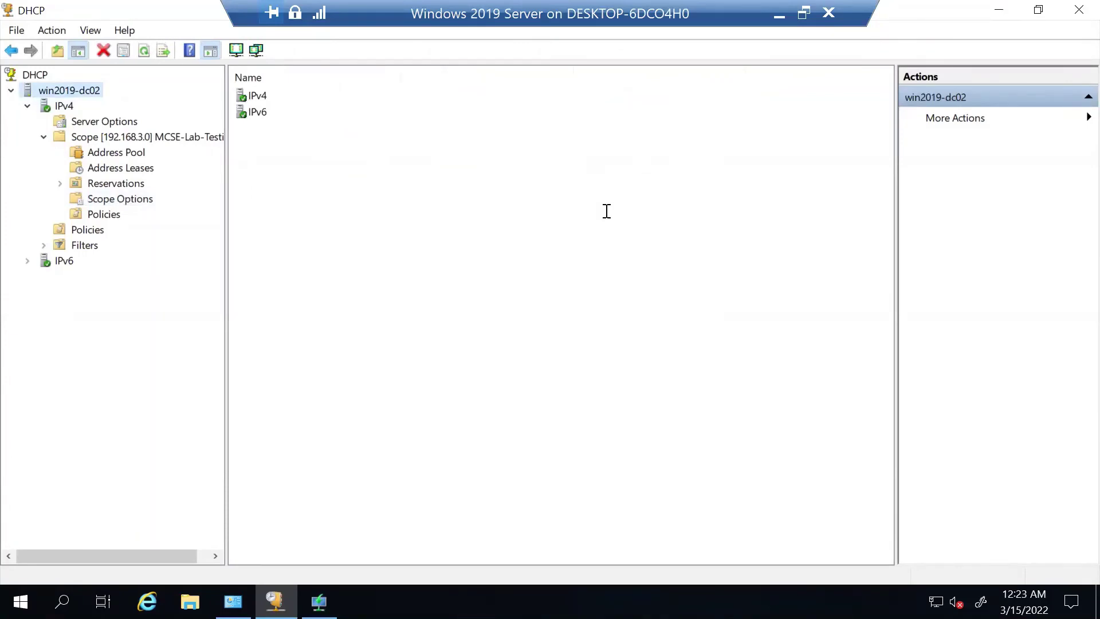
- Switch to Hyper-V Manager on the host, start creating a new virtual machine, and name it WDS-Test01
click(777, 18)
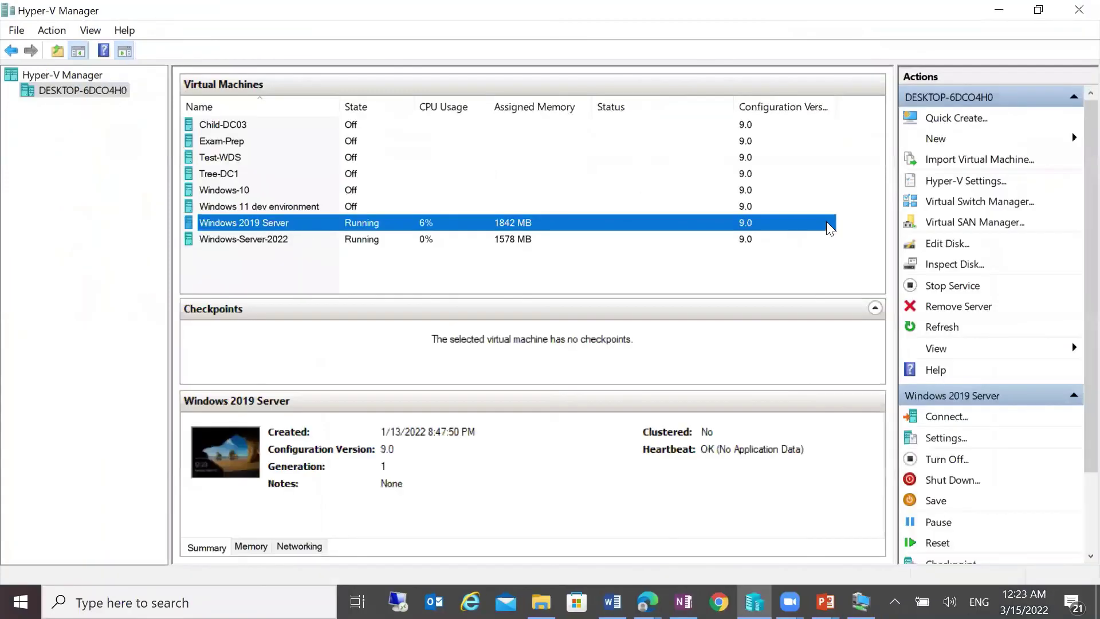
click(934, 139)
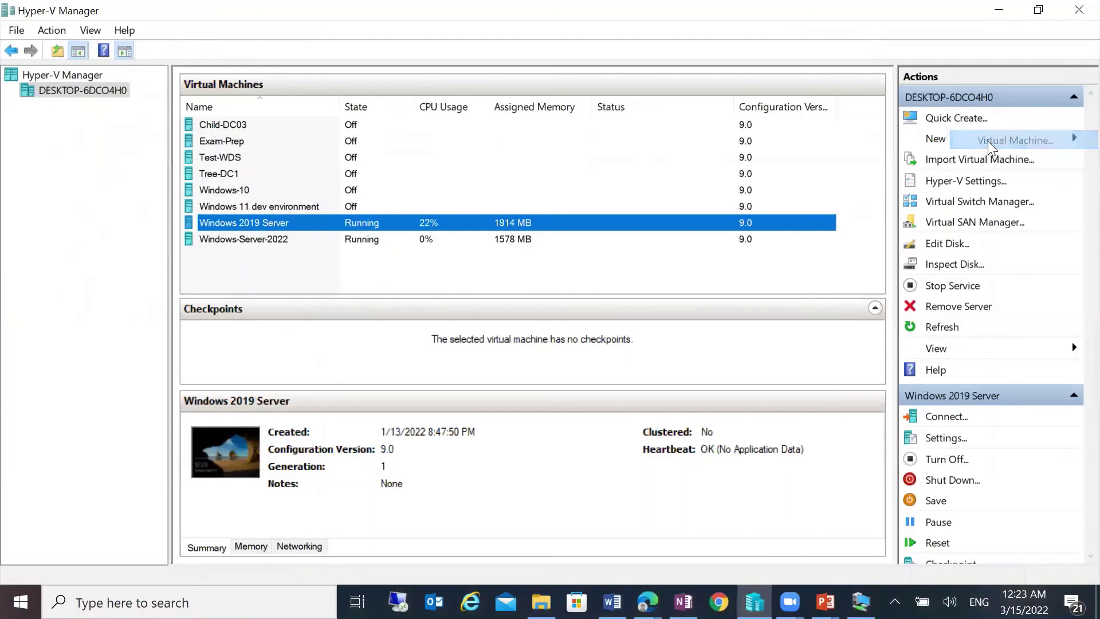
click(1008, 140)
click(665, 494)
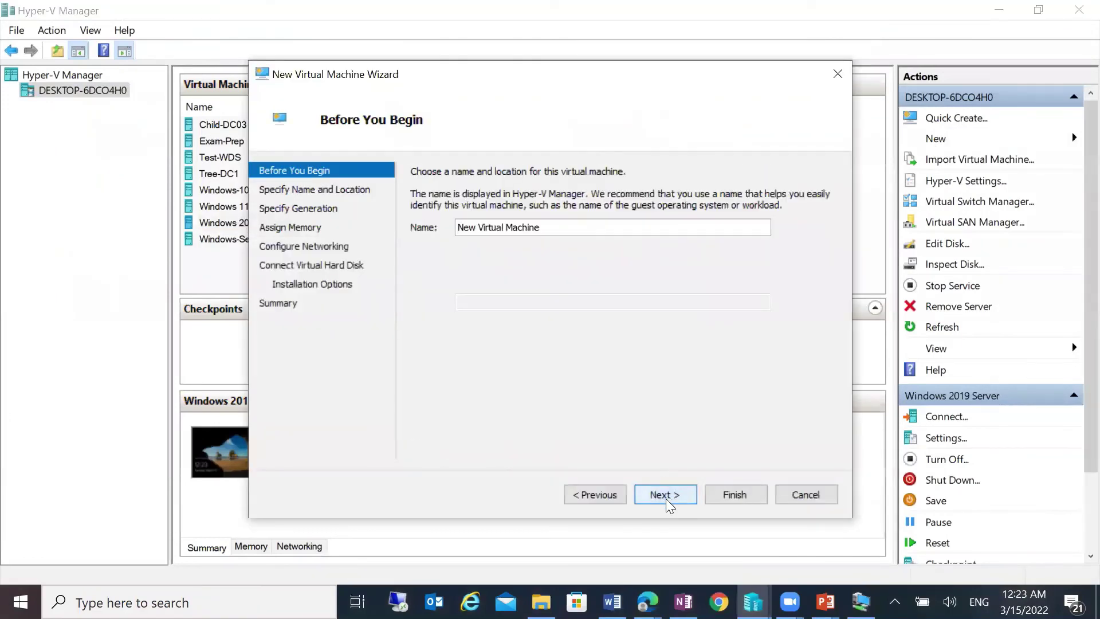
text(W)
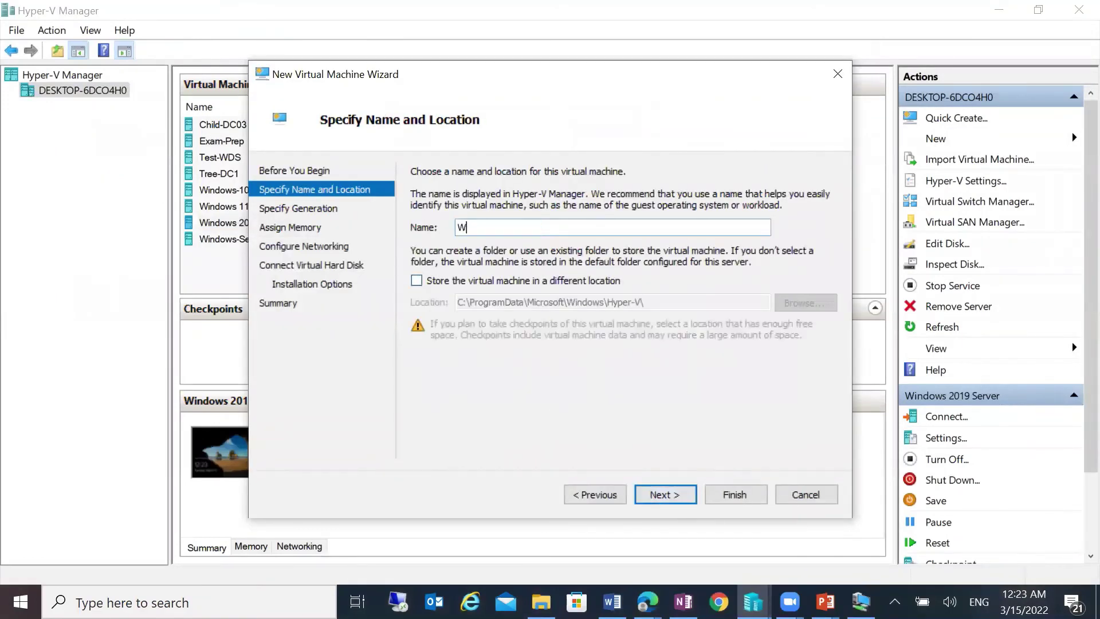
text(DS-Test01)
drag(512, 227, 422, 223)
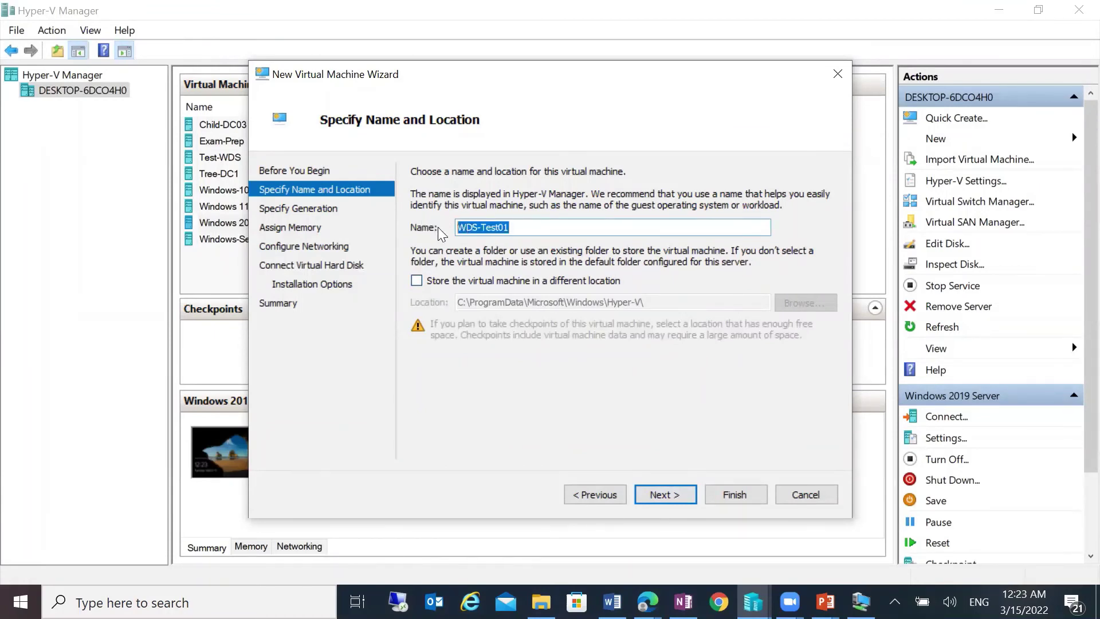
- Enable storing the virtual machine in a different location, and open and cancel the folder selection, keeping the Hyper-V path
click(468, 281)
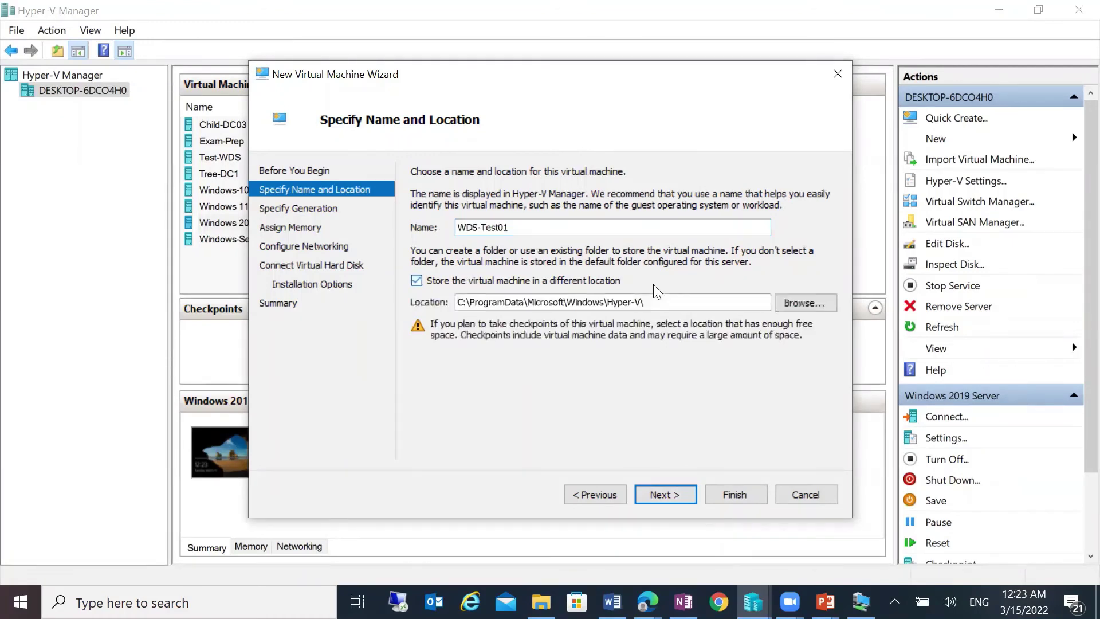
click(804, 304)
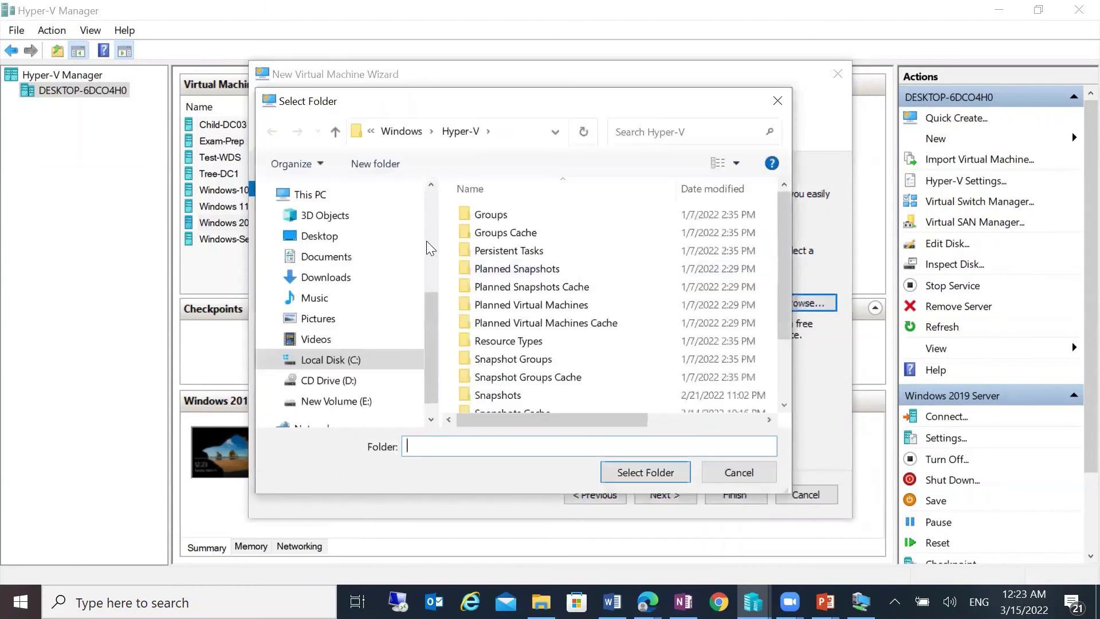
click(761, 471)
- Change the new virtual machine's name to WDS-Test-Win10
click(531, 233)
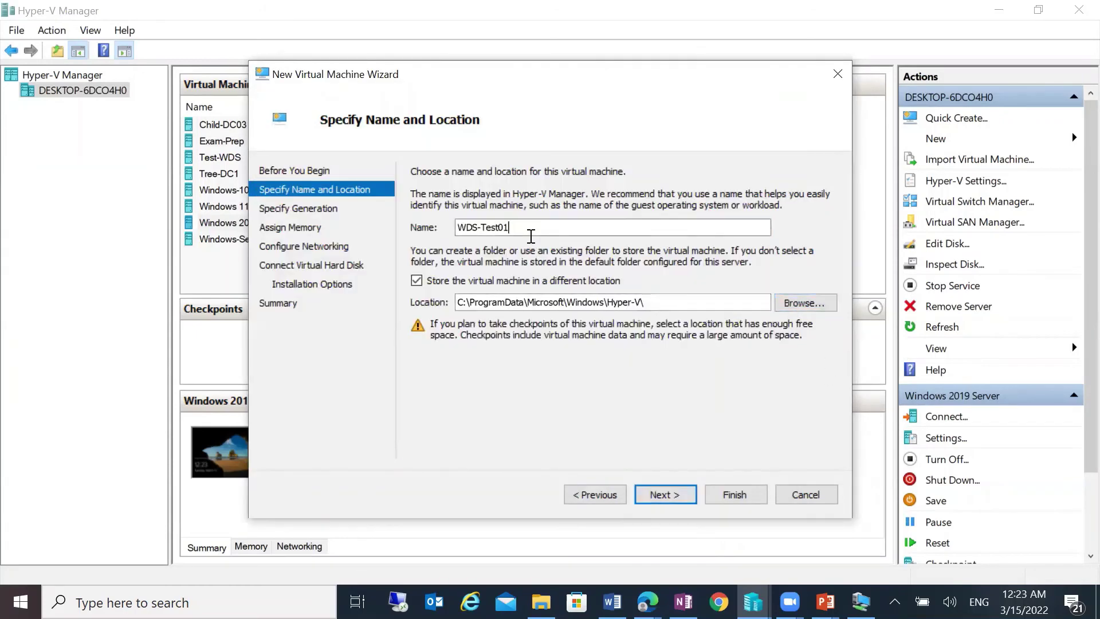
click(500, 228)
key(BackSpace)
key(BackSpace)
key(BackSpace)
key(BackSpace)
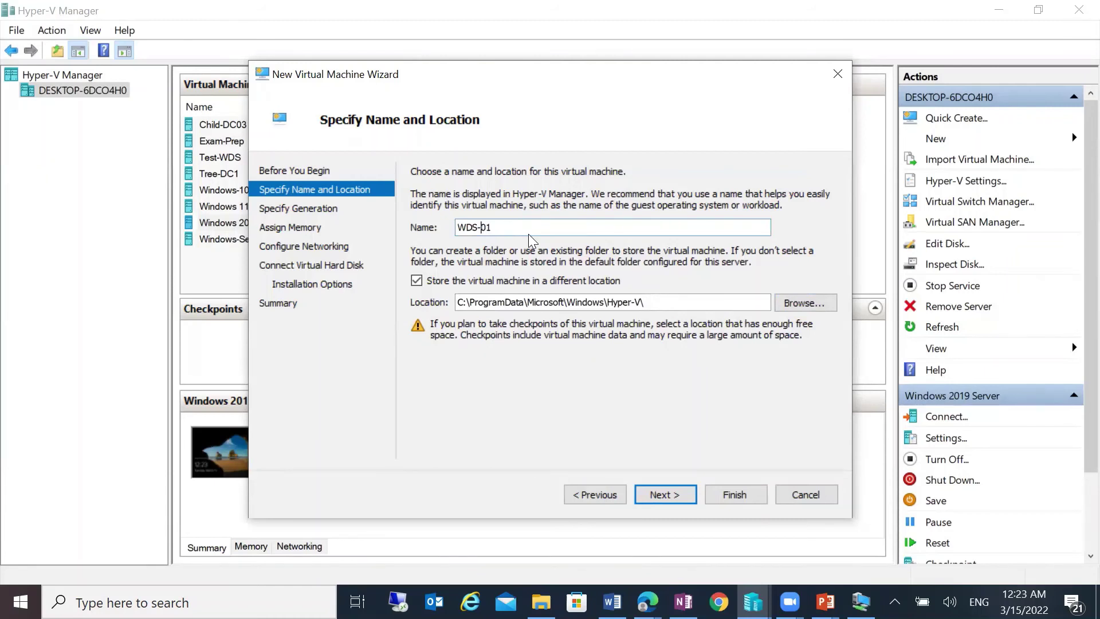
key(Delete)
key(Delete)
text(Test-Win10)
drag(545, 229, 414, 227)
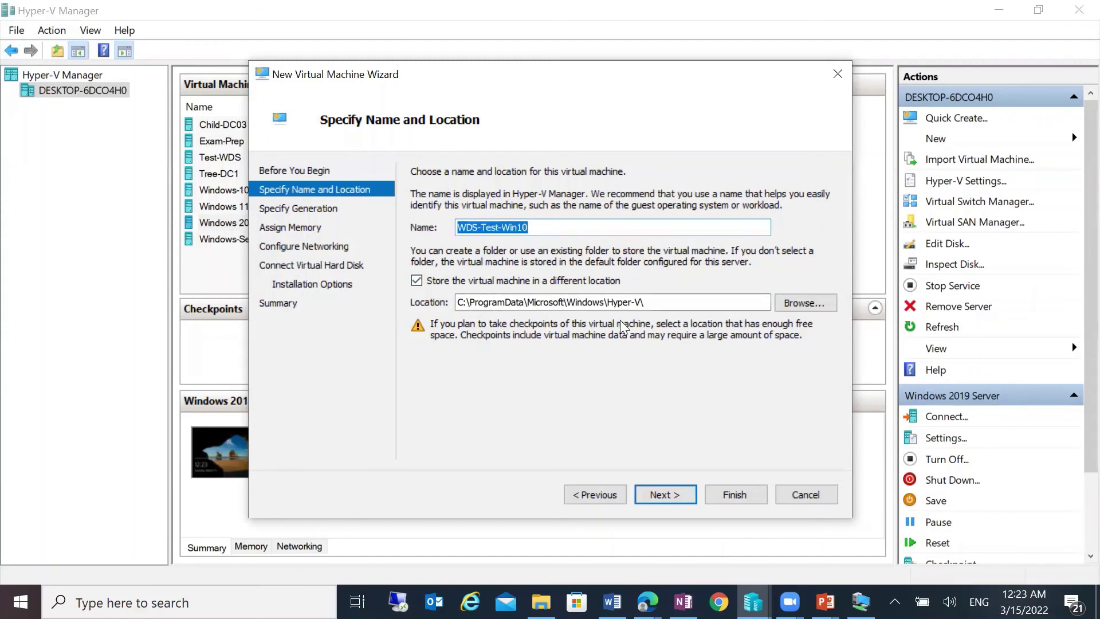
- Browse for the virtual machine's location and create a folder named WDS-Test-Win10 inside VMs on New Volume (E:)
click(821, 302)
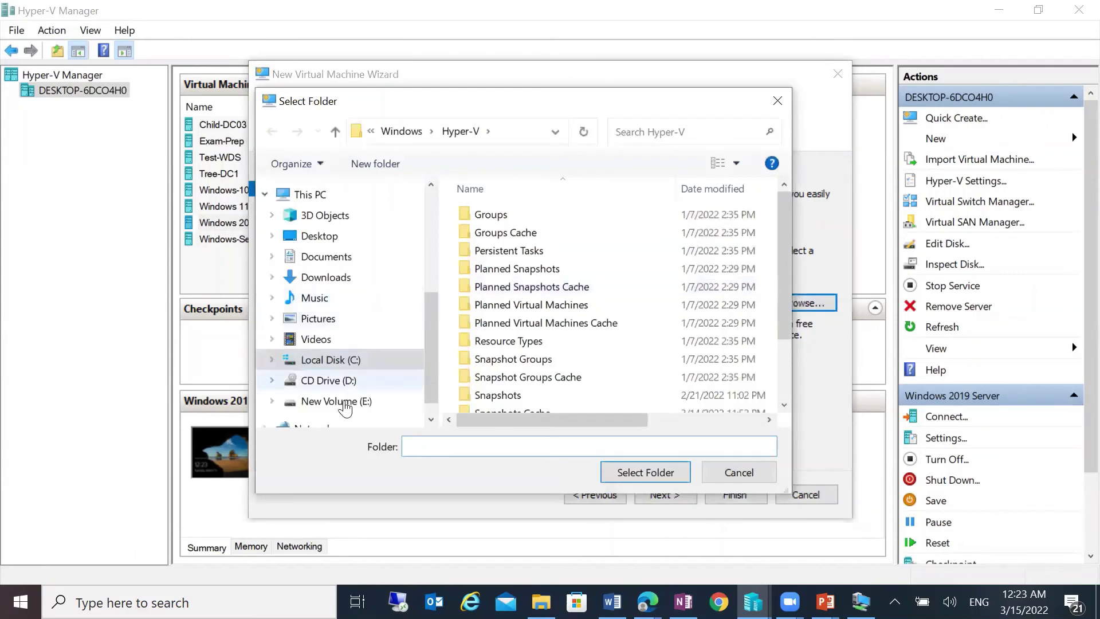
click(335, 408)
scroll(573, 344, down, 10)
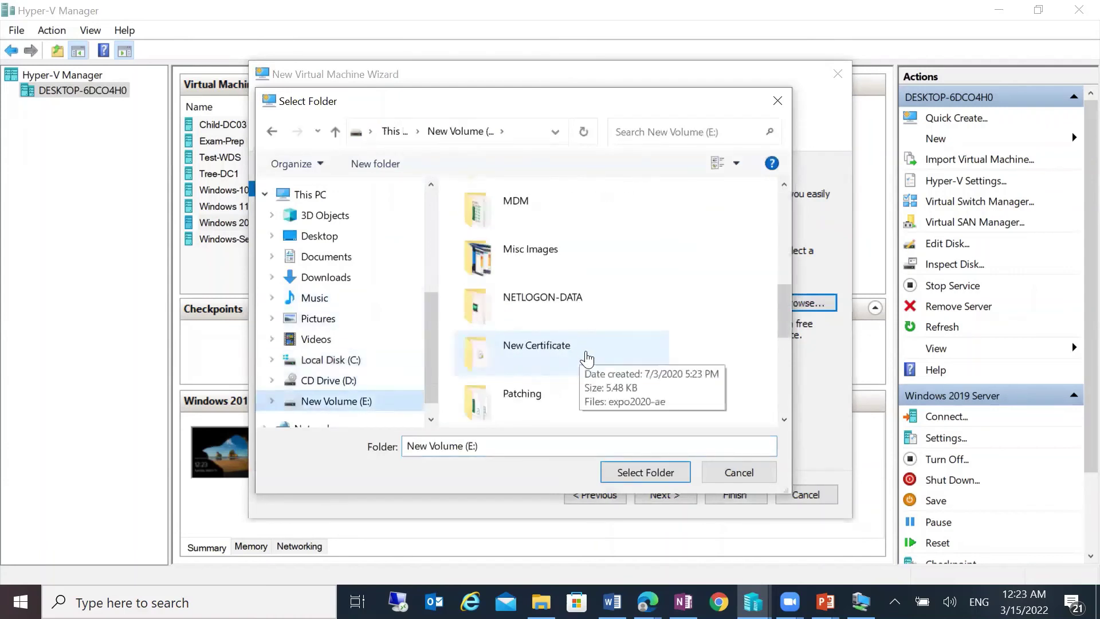
scroll(581, 358, down, 5)
double_click(570, 375)
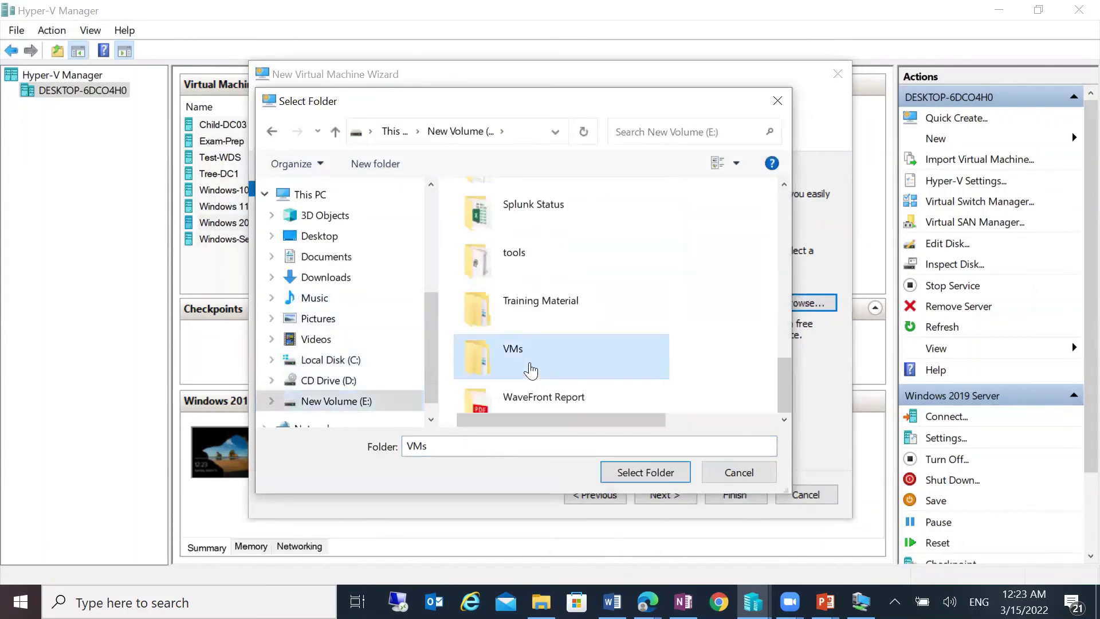
right_click(579, 399)
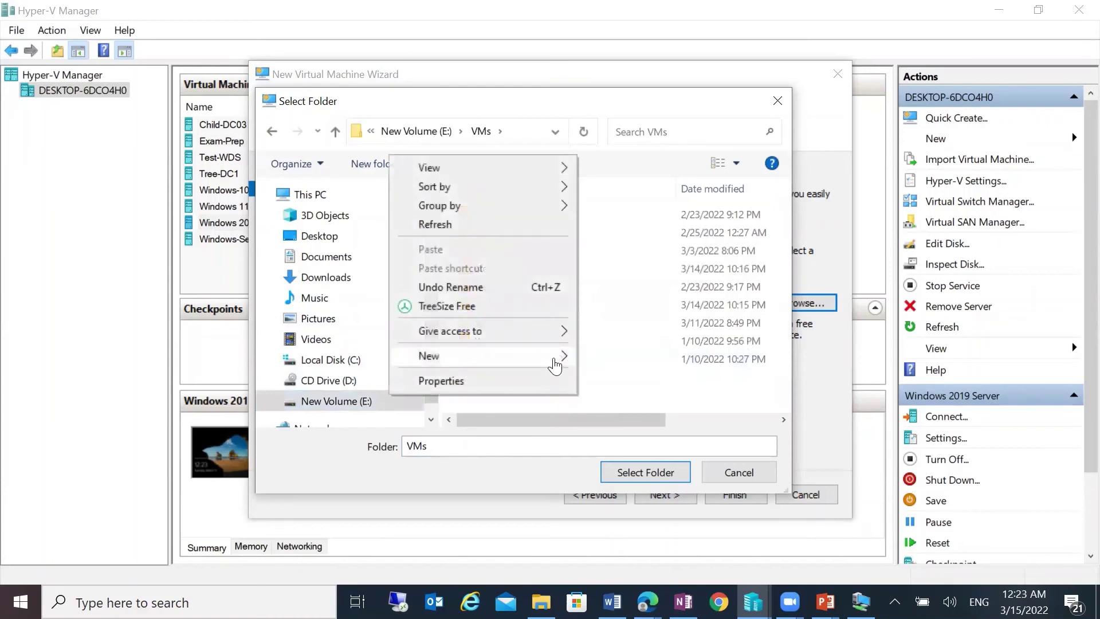
click(589, 361)
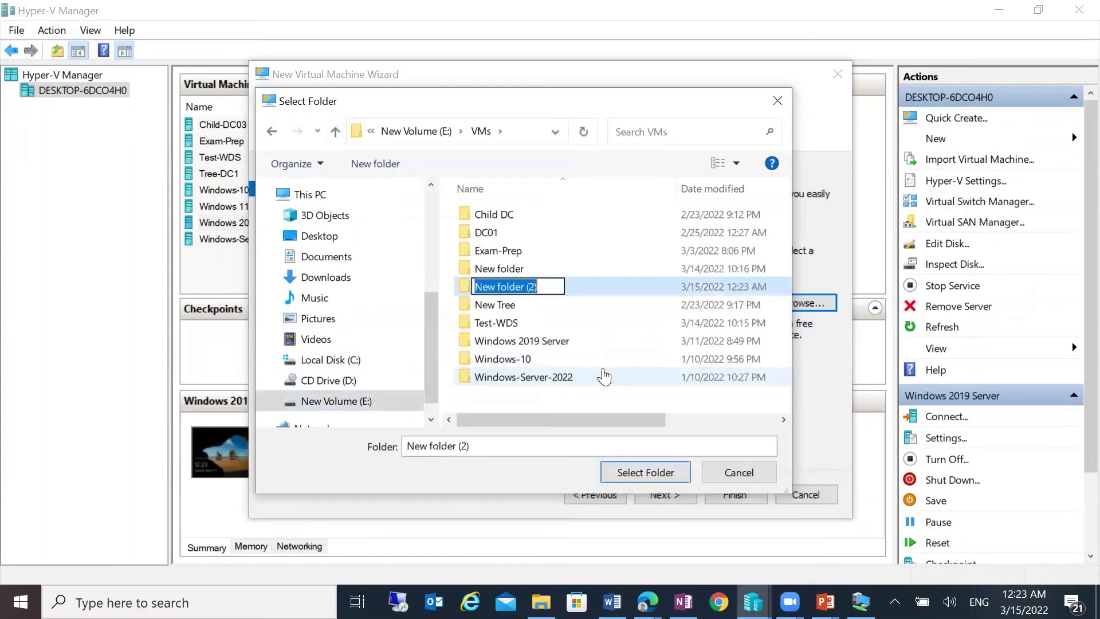
text(WDS-Test-Win10)
- Choose the new WDS-Test-Win10 folder as the virtual machine's location and continue to the generation choice
click(524, 289)
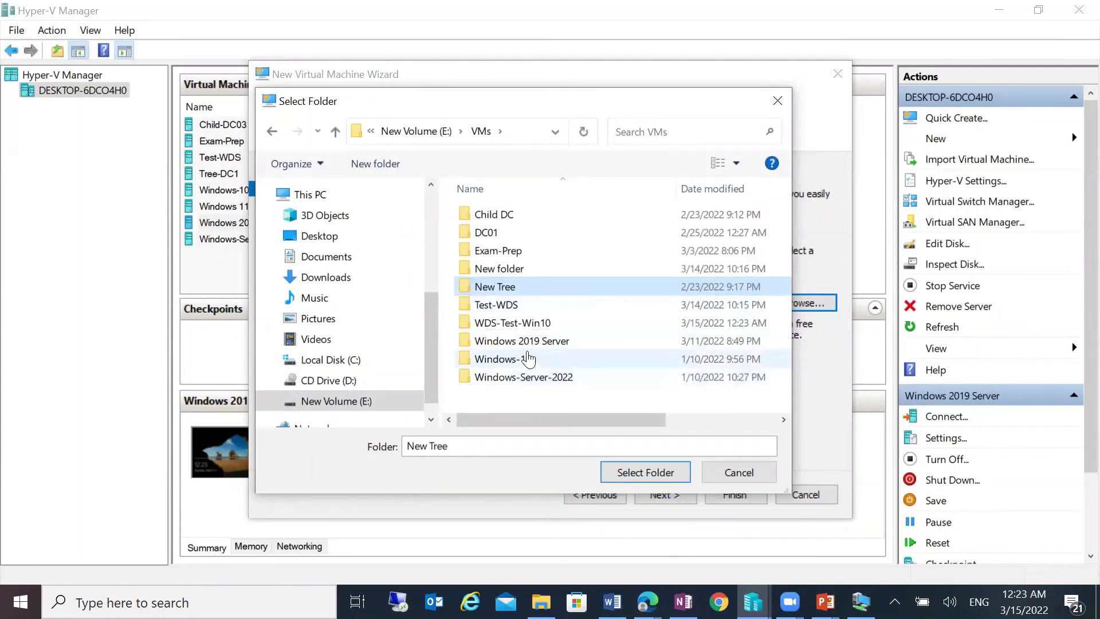
double_click(512, 323)
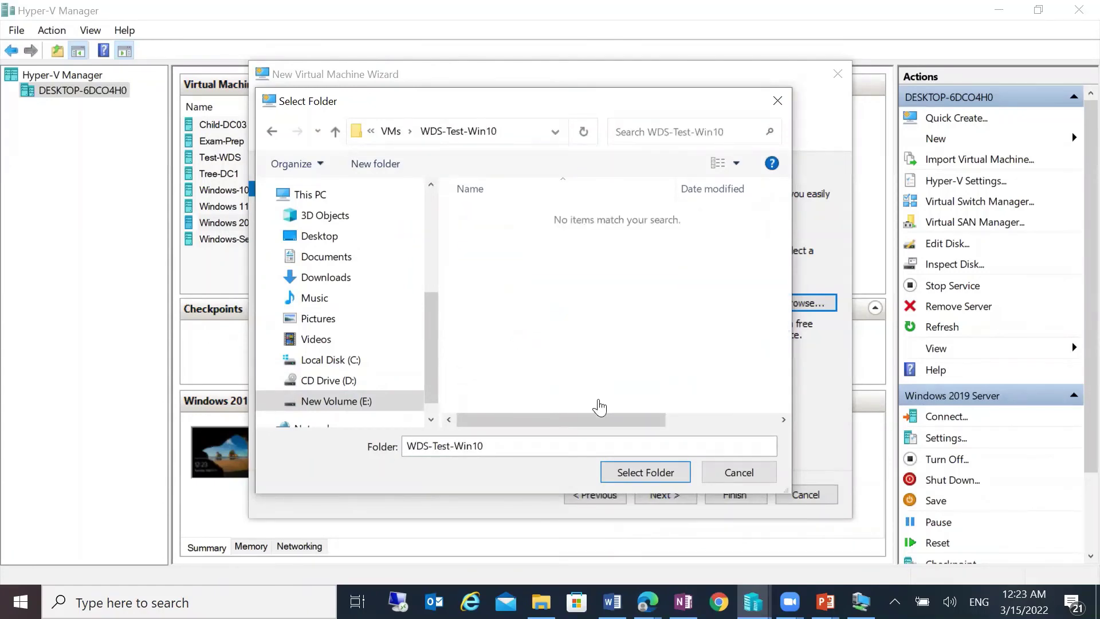
click(642, 471)
click(678, 498)
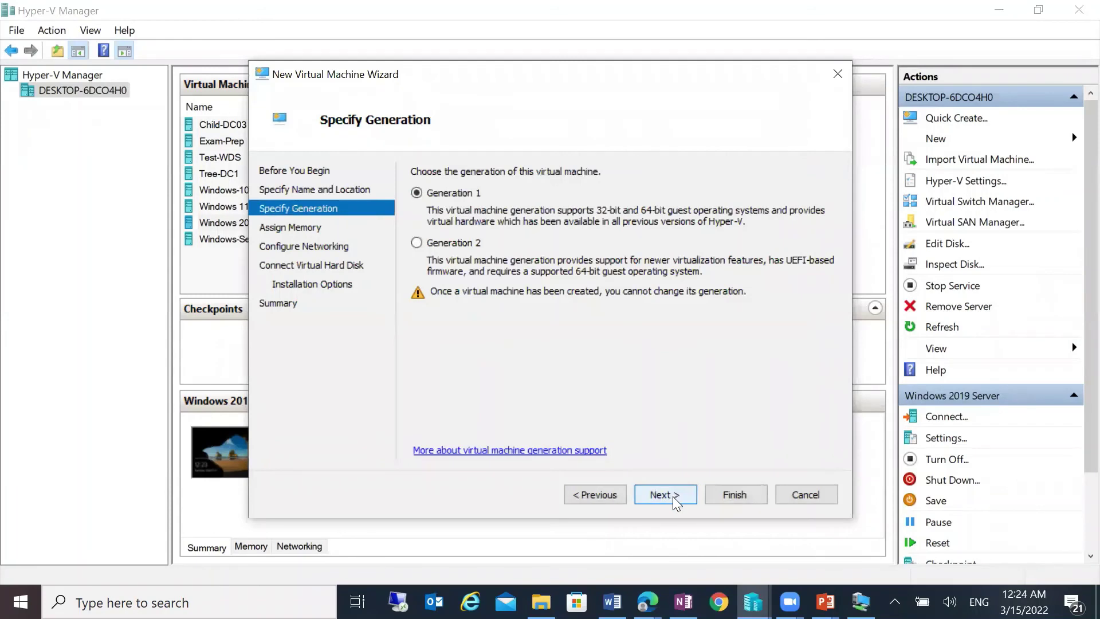
- Keep Generation 1 and the default memory, connect the network adapter to External-Internet-Wireless, and accept the default virtual hard disk
click(677, 498)
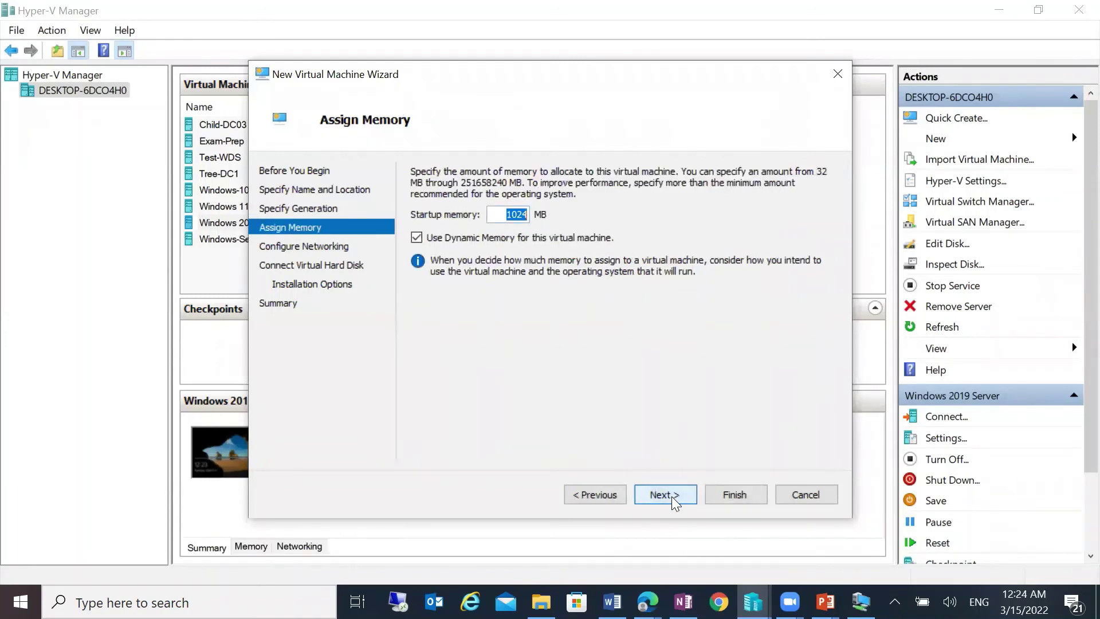
click(676, 497)
click(528, 208)
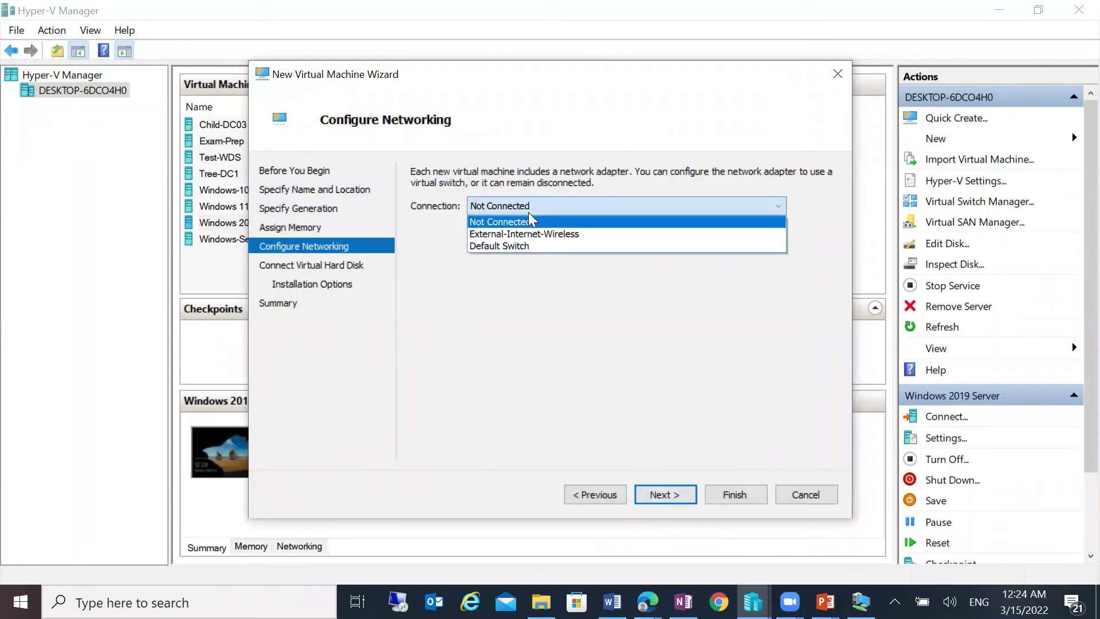
click(543, 233)
click(659, 493)
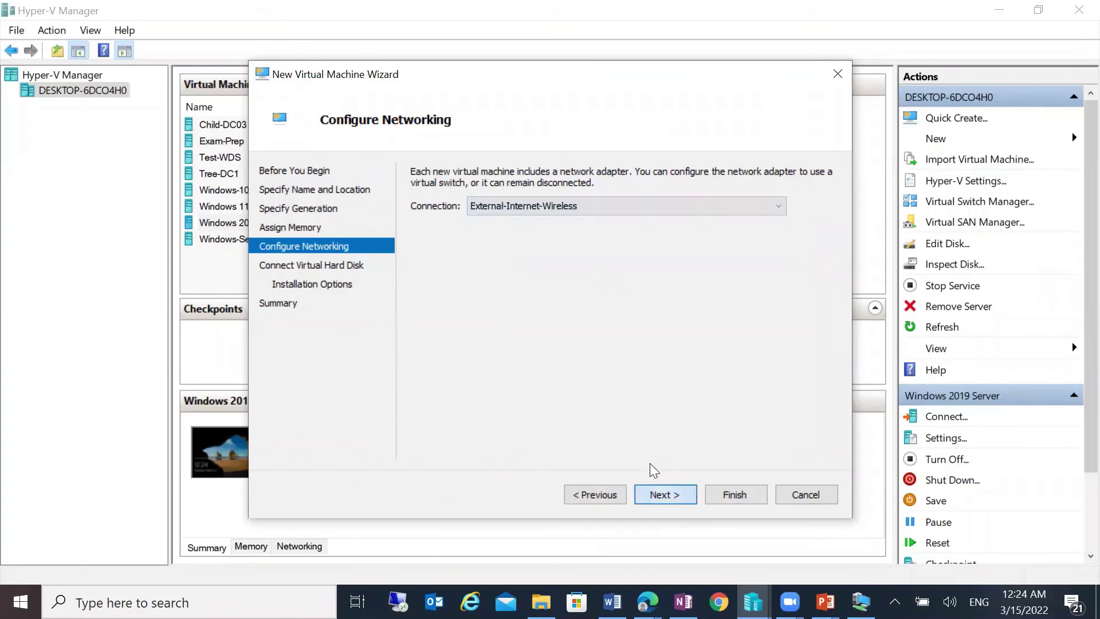
click(678, 496)
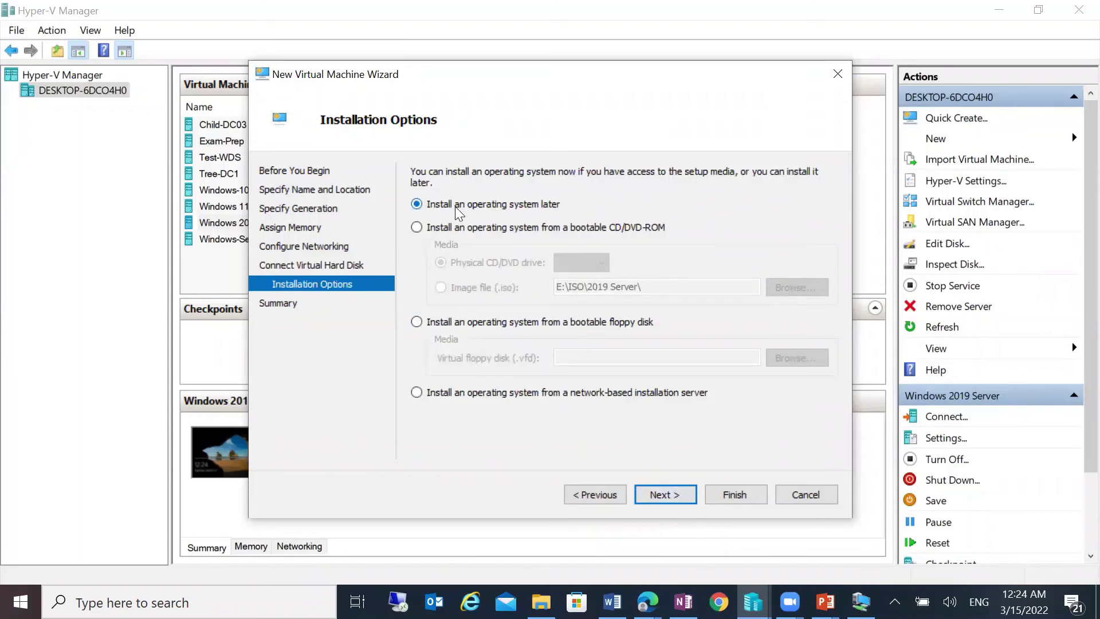
- Choose to install the operating system from a network-based installation server and finish creating the virtual machine
click(481, 221)
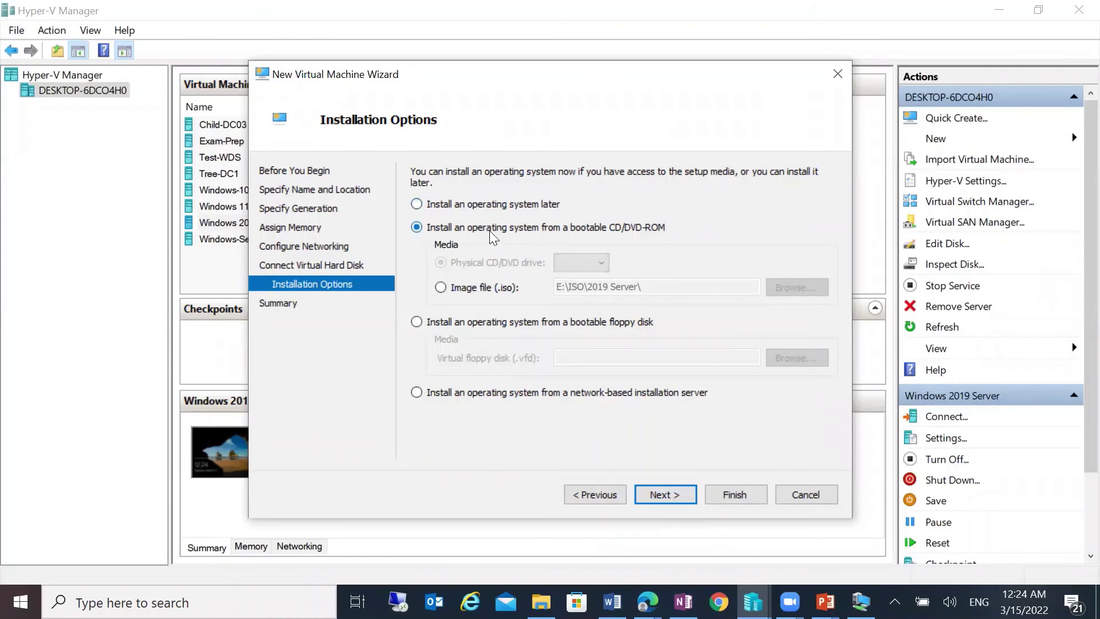
click(480, 290)
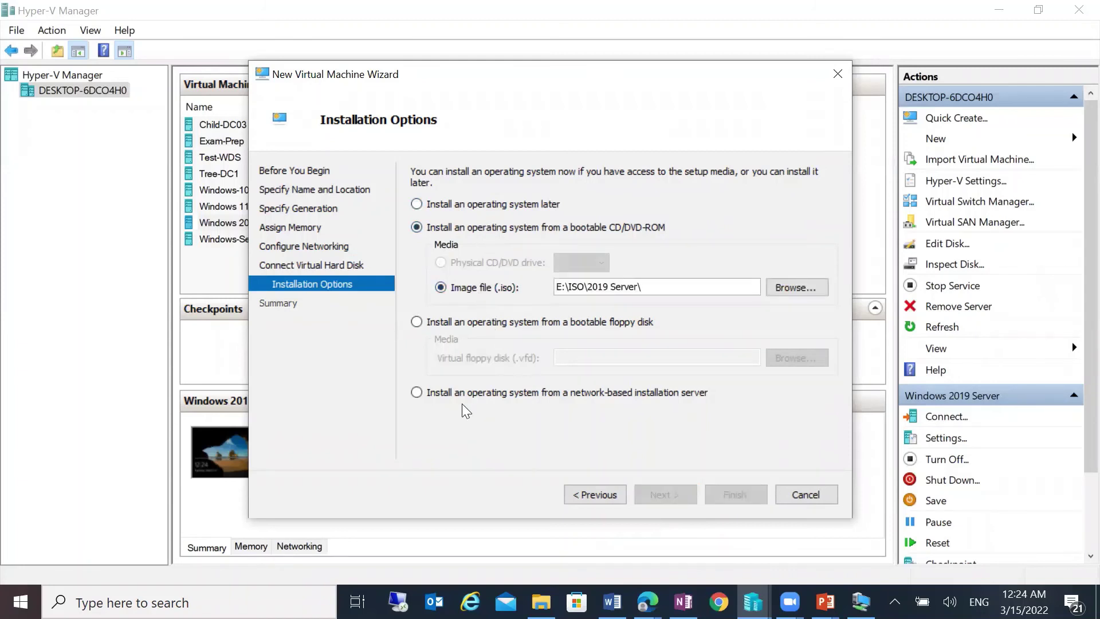
click(435, 396)
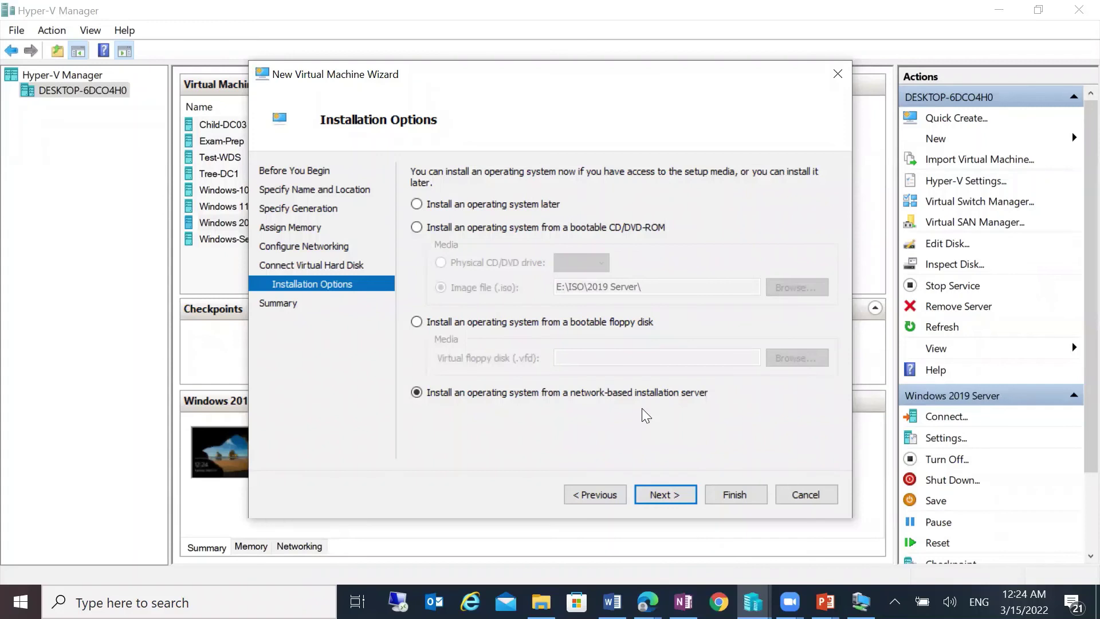
click(646, 485)
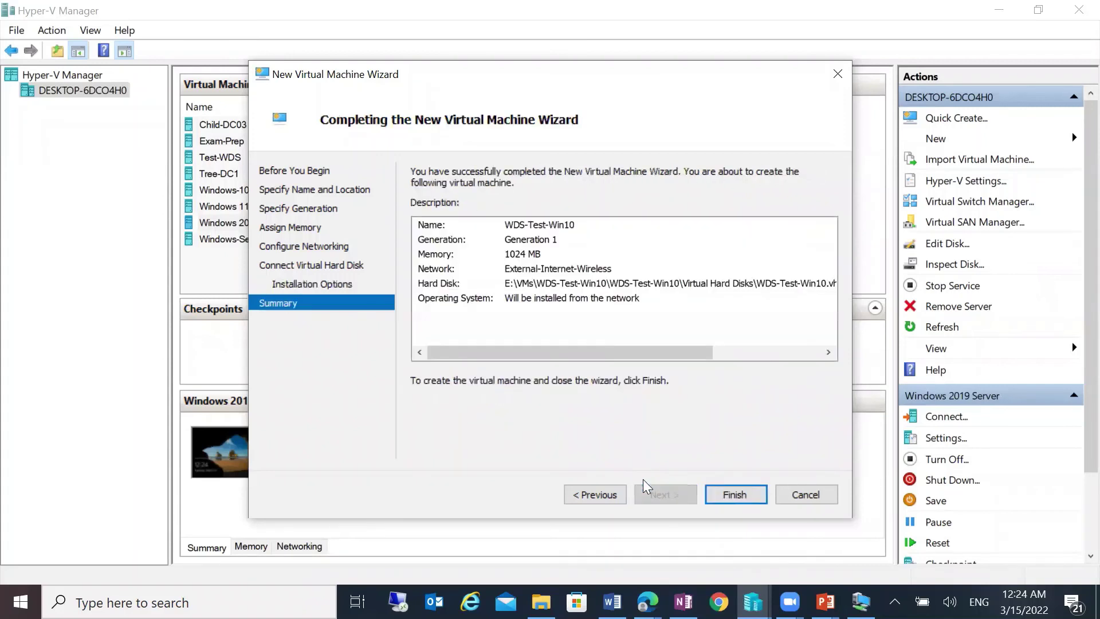
click(735, 494)
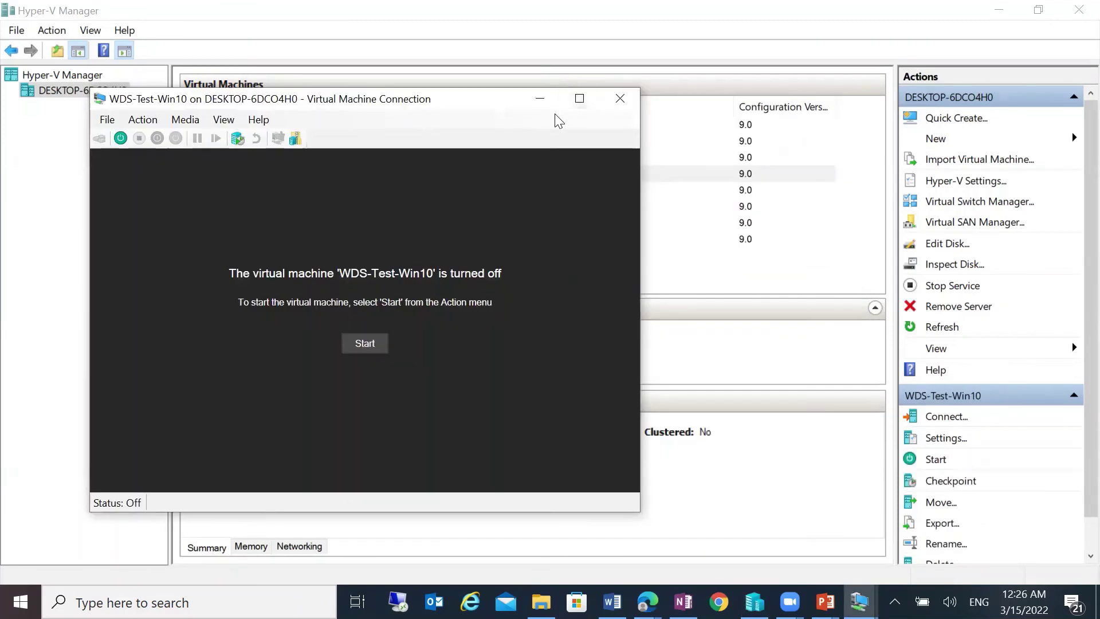
- Start WDS-Test-Win10 and continue the Windows Deployment Services setup with the English (United States) locale and US keyboard
click(365, 342)
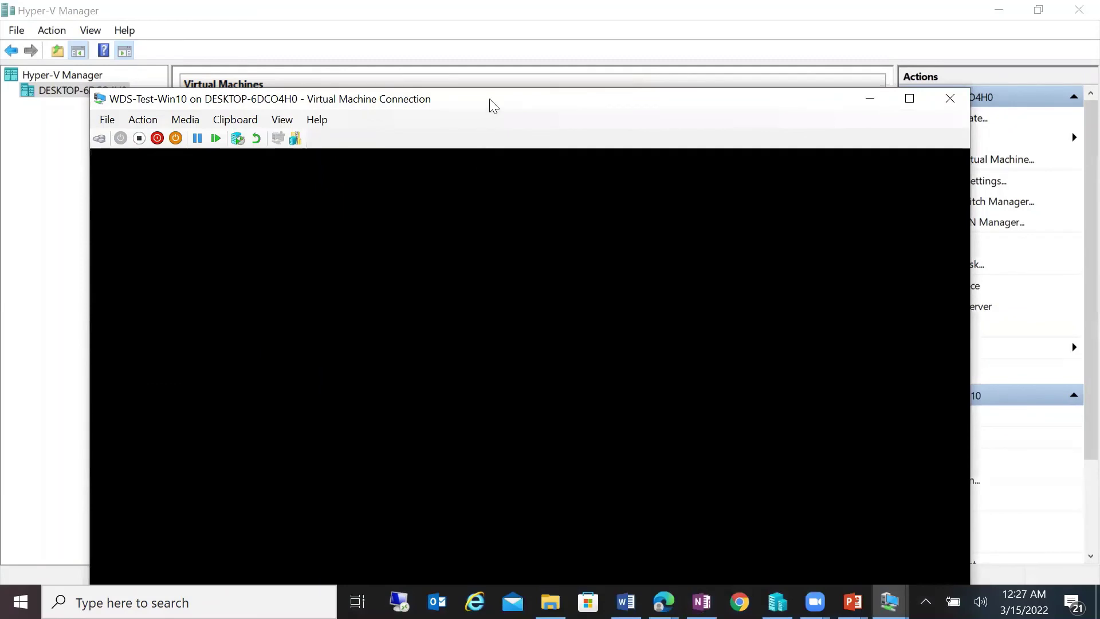
drag(493, 106, 508, 19)
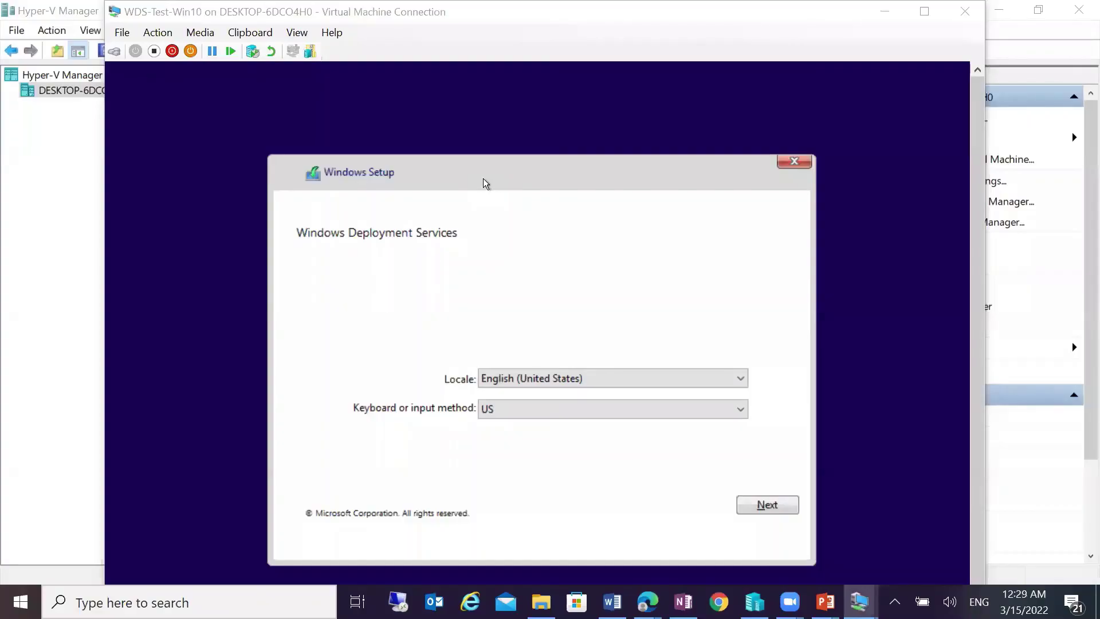
click(483, 177)
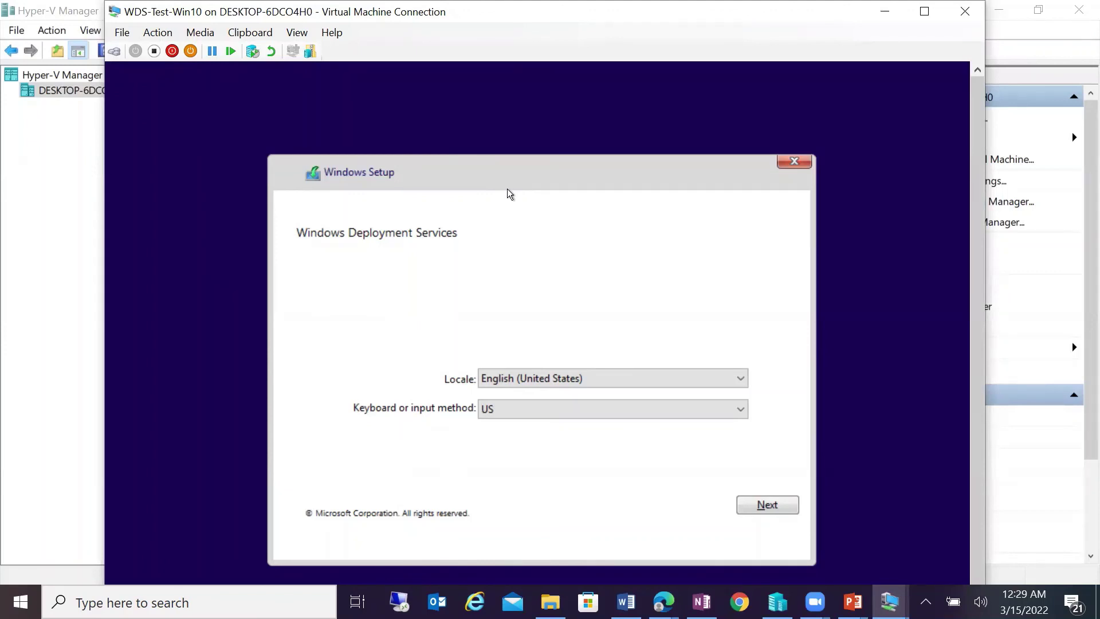
click(769, 504)
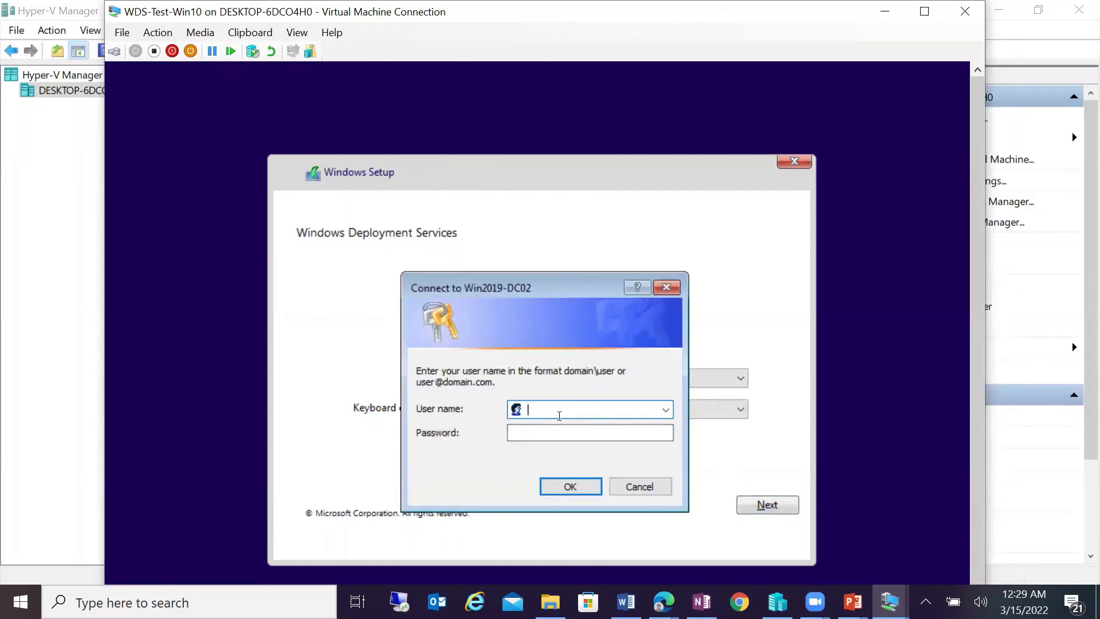
- Connect to Win2019-DC02 with the user name FreeITTrainings\Administrator and the account password
text(FreeITTrainings\Administrator)
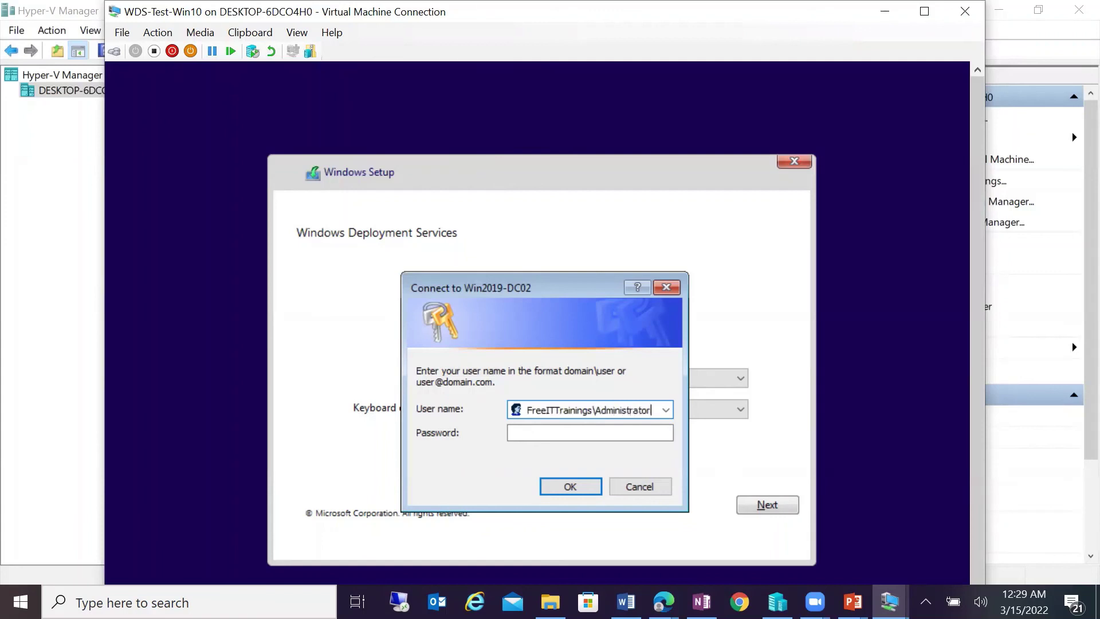
key(Tab)
text(*******)
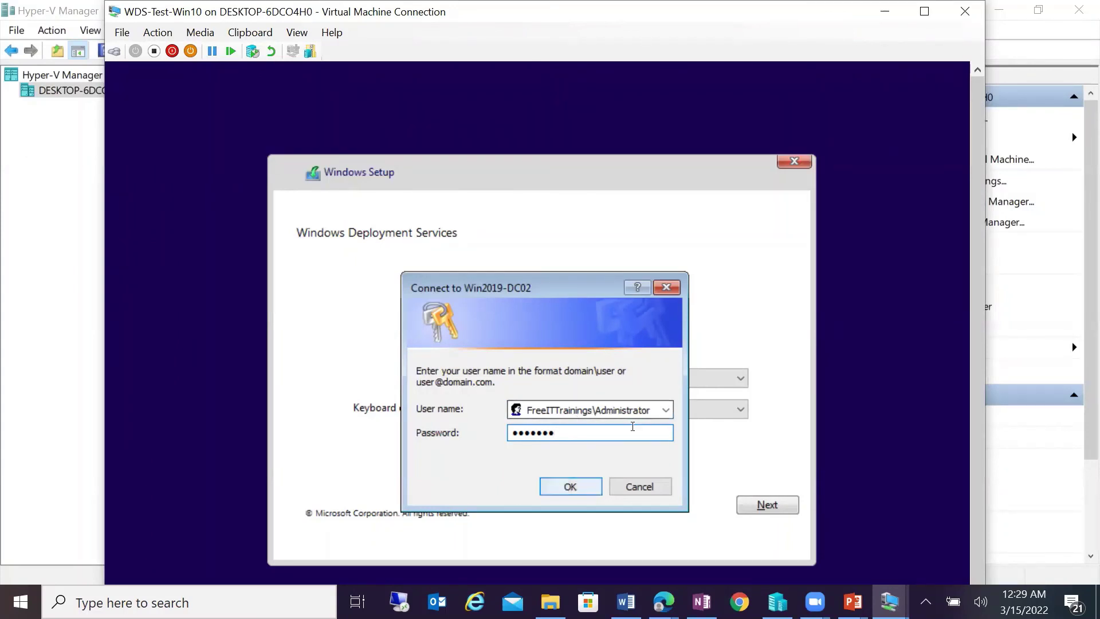
click(565, 488)
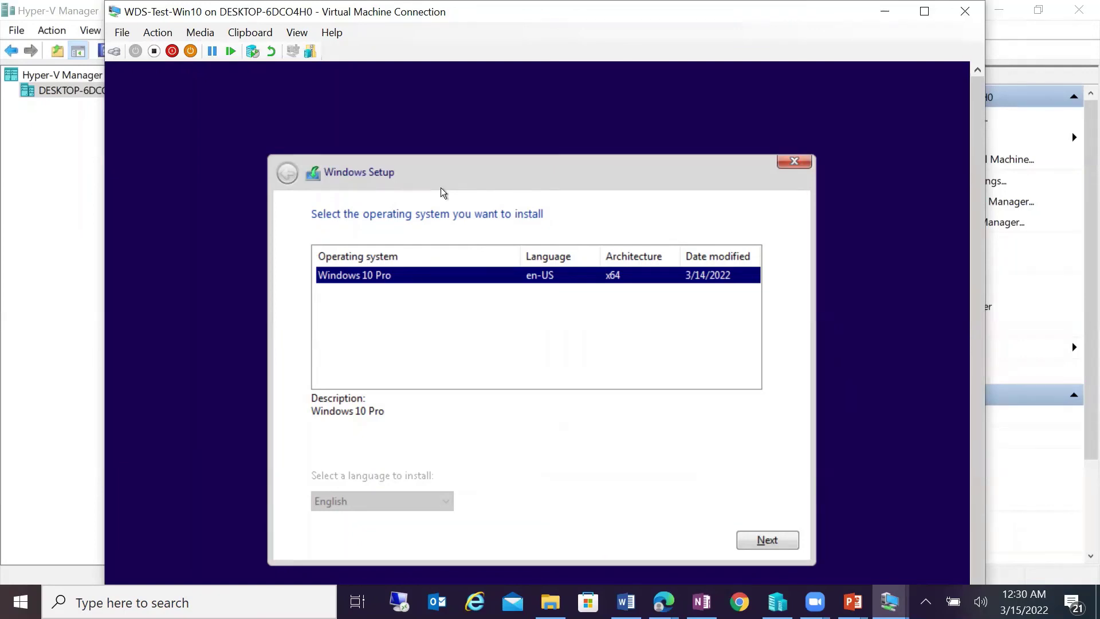
- Accept the Windows 10 Pro image and install it on Drive 0 Unallocated Space
key(Return)
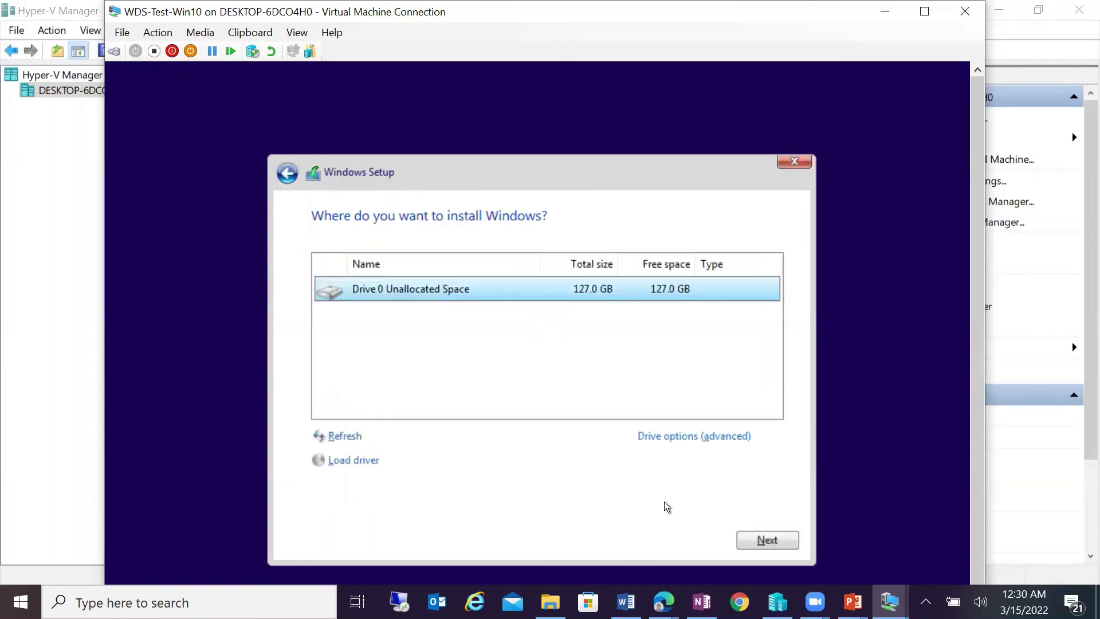
key(Return)
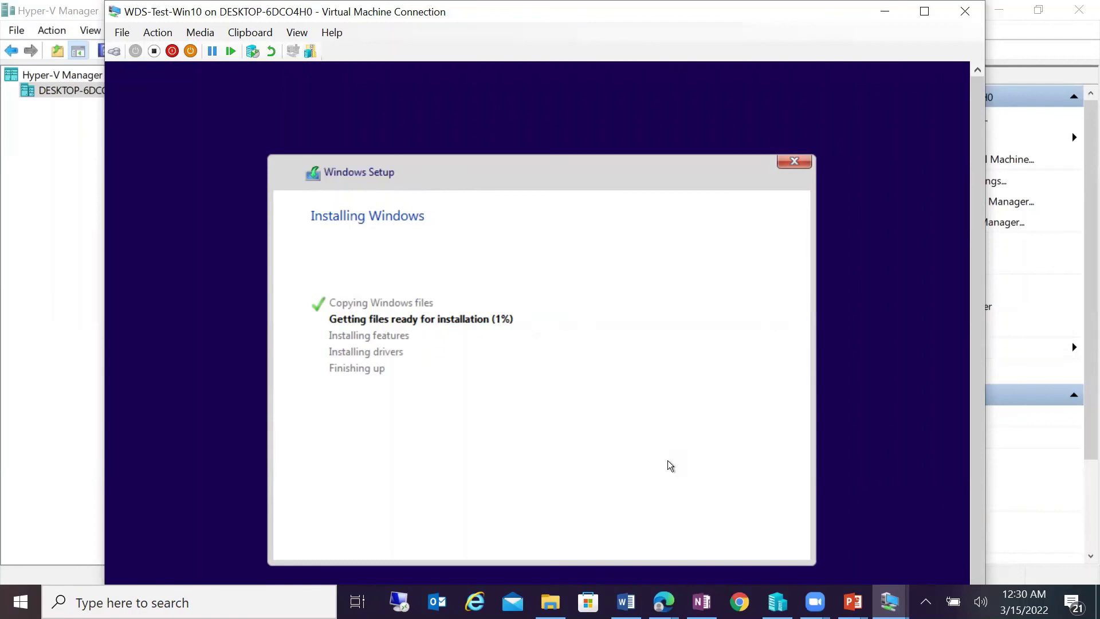
- Switch to the Windows 2019 Server virtual machine and view the Client settings in the Win2019-DC02 deployment server's properties
click(35, 199)
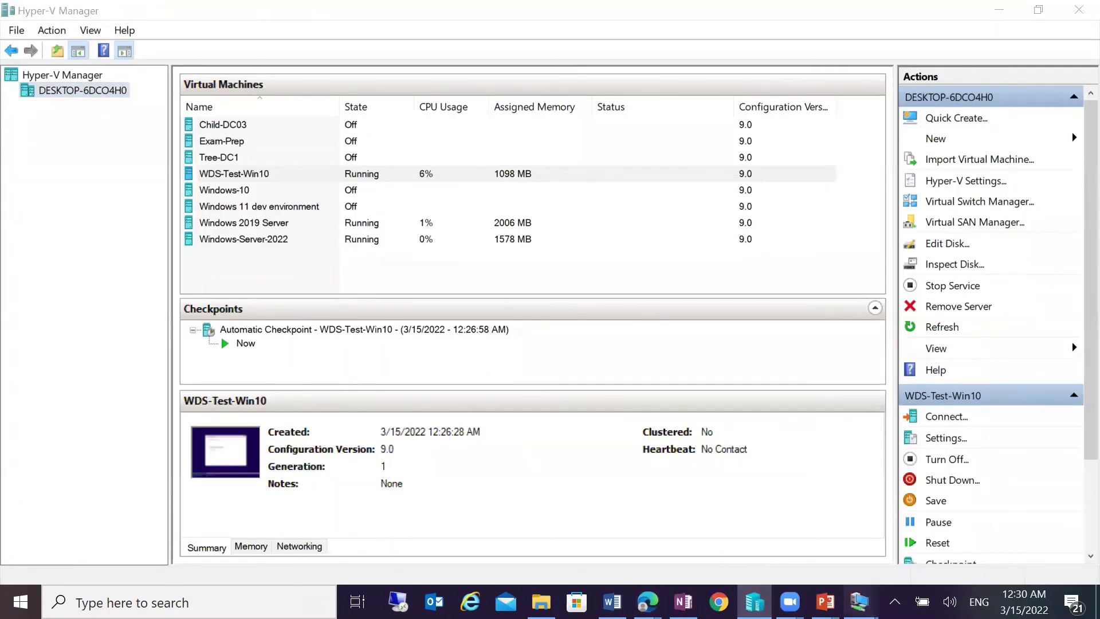
mouse_move(860, 602)
click(822, 552)
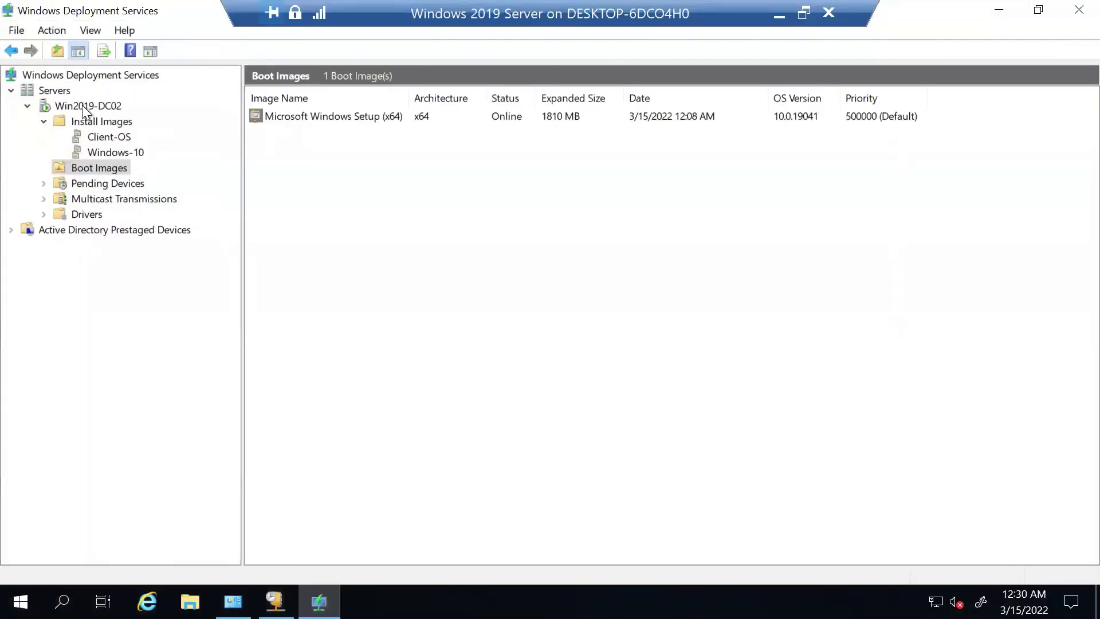
click(82, 105)
right_click(79, 103)
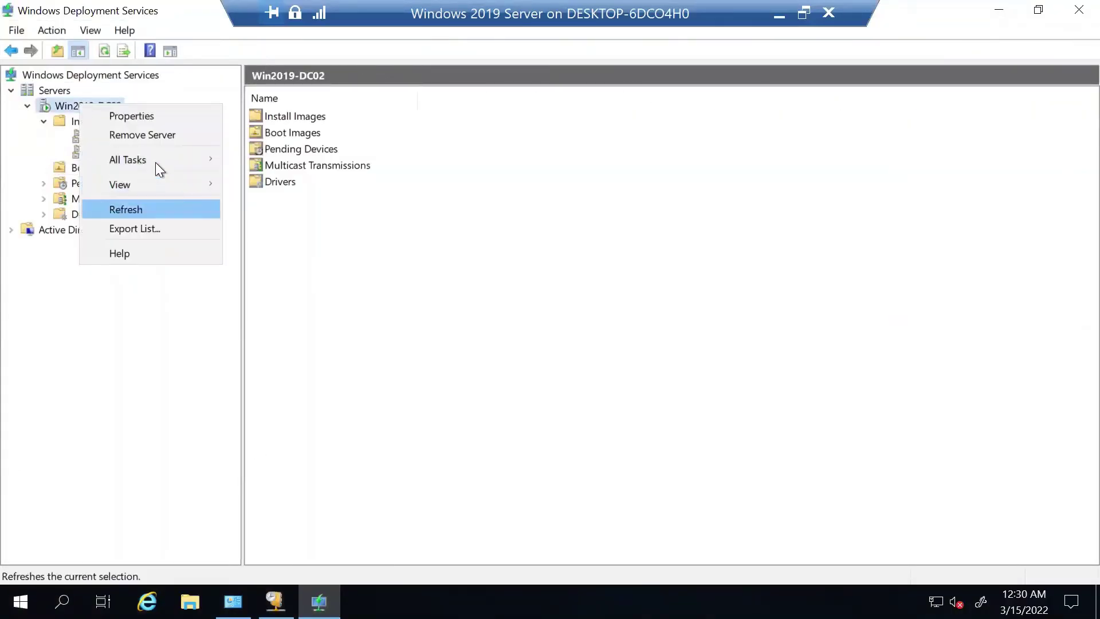
click(150, 116)
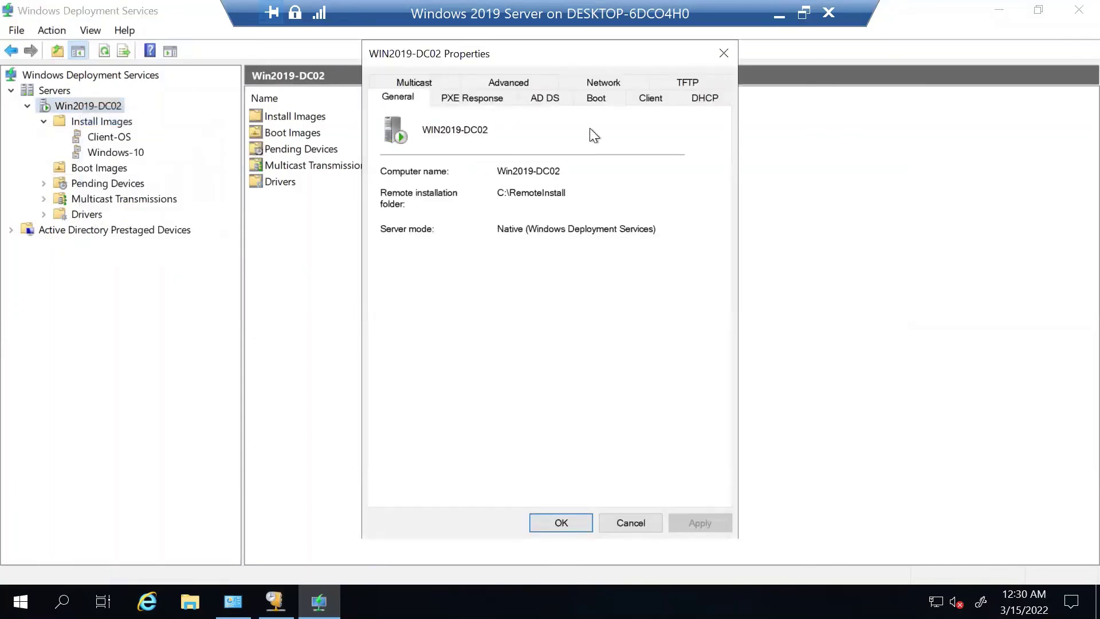
click(651, 100)
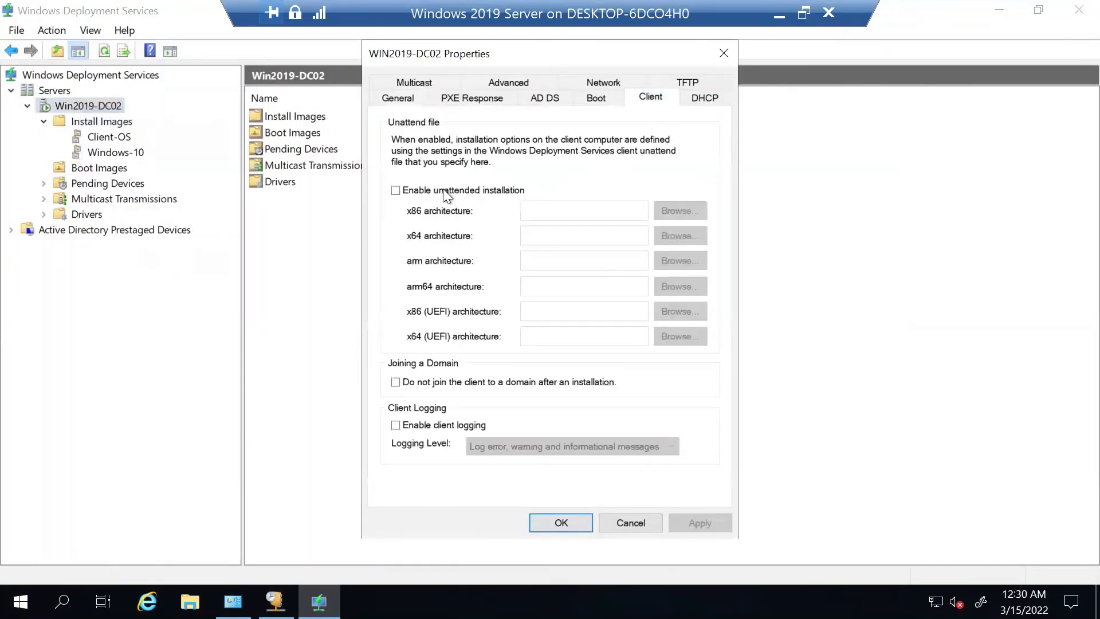
- Try enabling unattended installation and browsing for an x86 unattend file, then disable the option and cancel the server properties
click(444, 190)
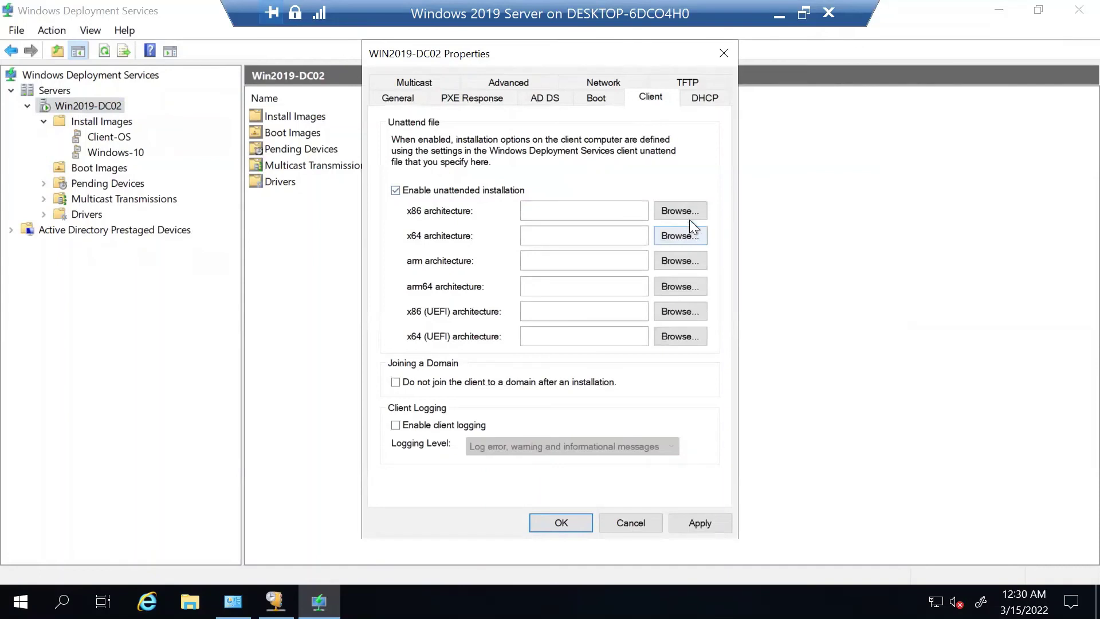
click(688, 212)
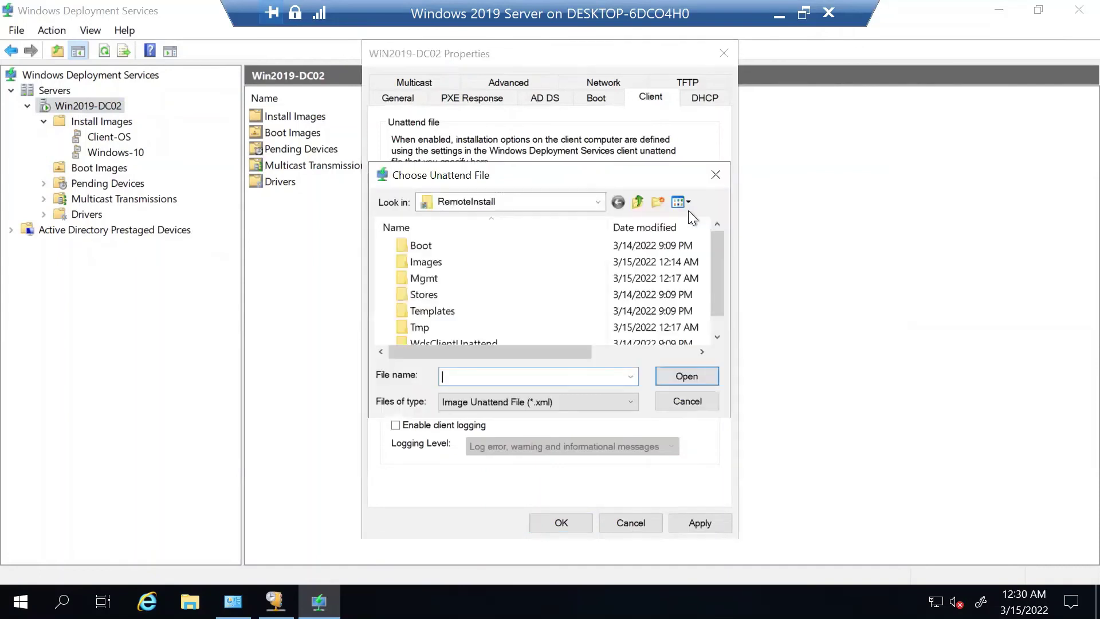
click(715, 175)
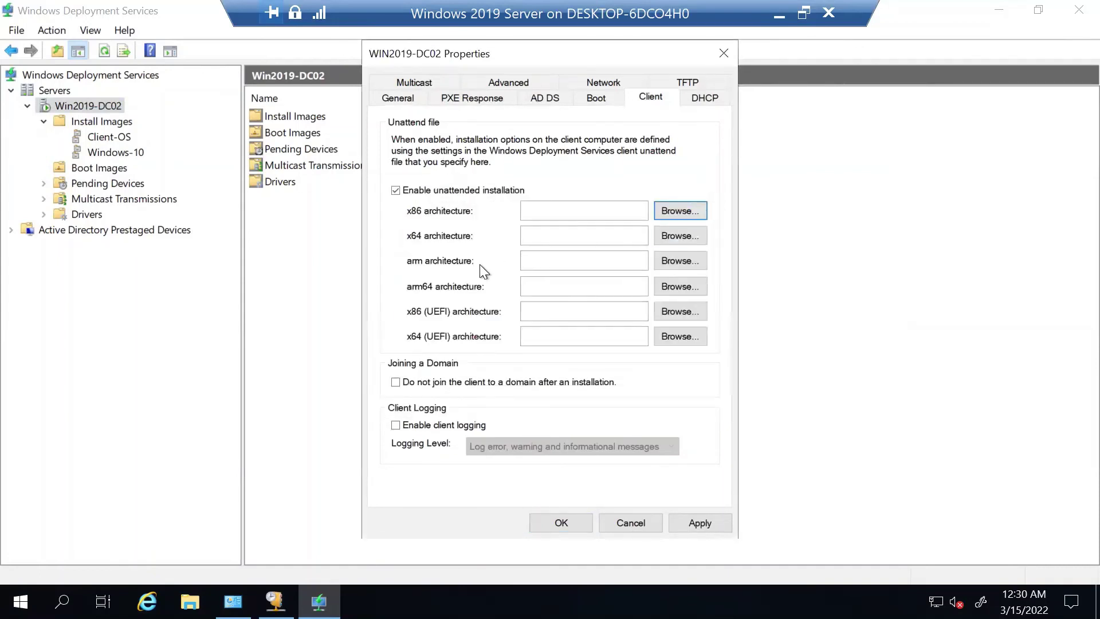
click(422, 191)
click(421, 191)
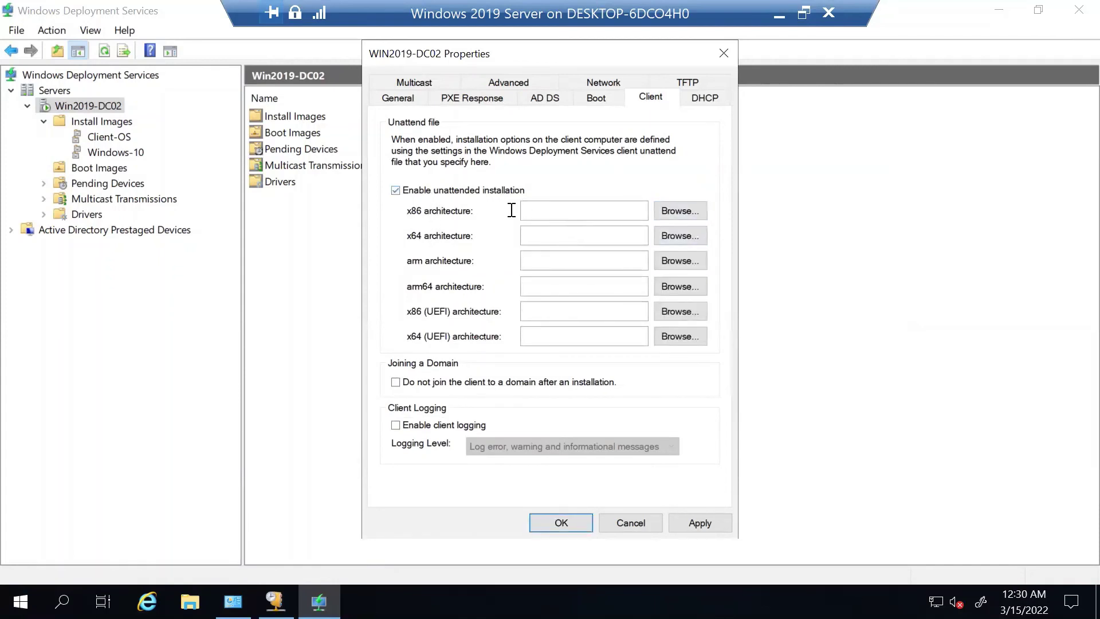
click(470, 193)
click(608, 504)
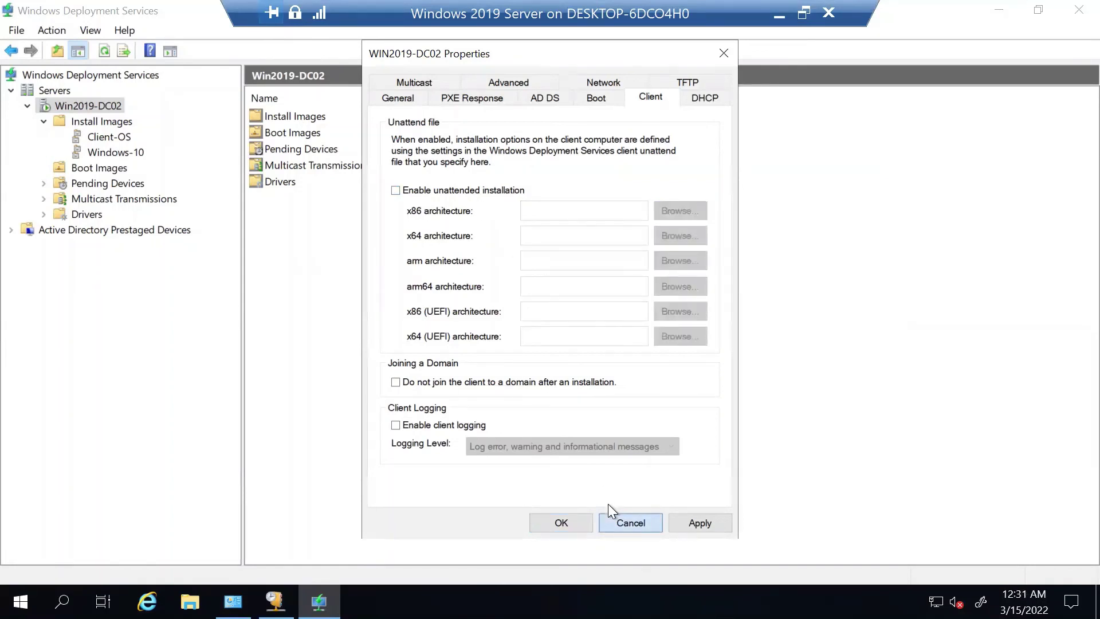
click(608, 504)
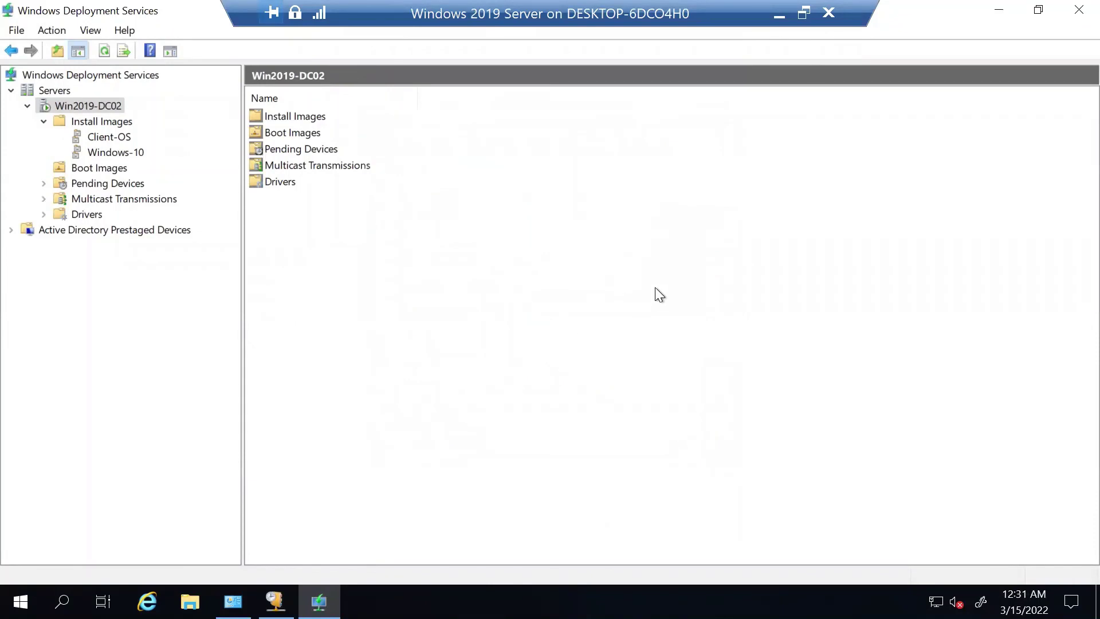
- Leave the server session and return to the WDS-Test-Win10 connection to check the Windows installation progress
click(779, 19)
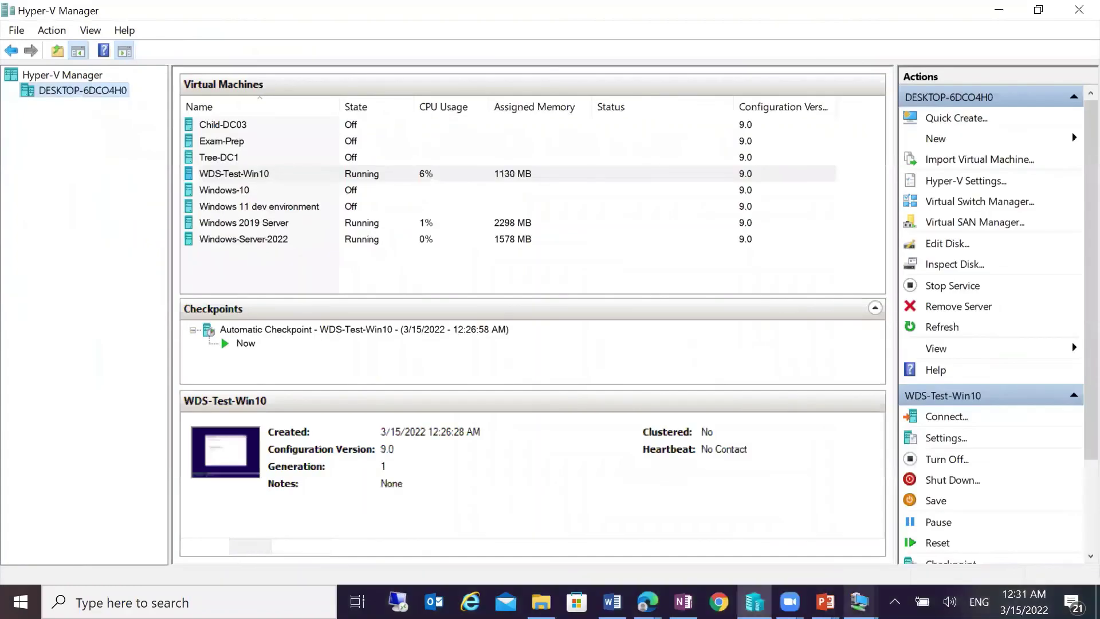
click(860, 602)
click(924, 545)
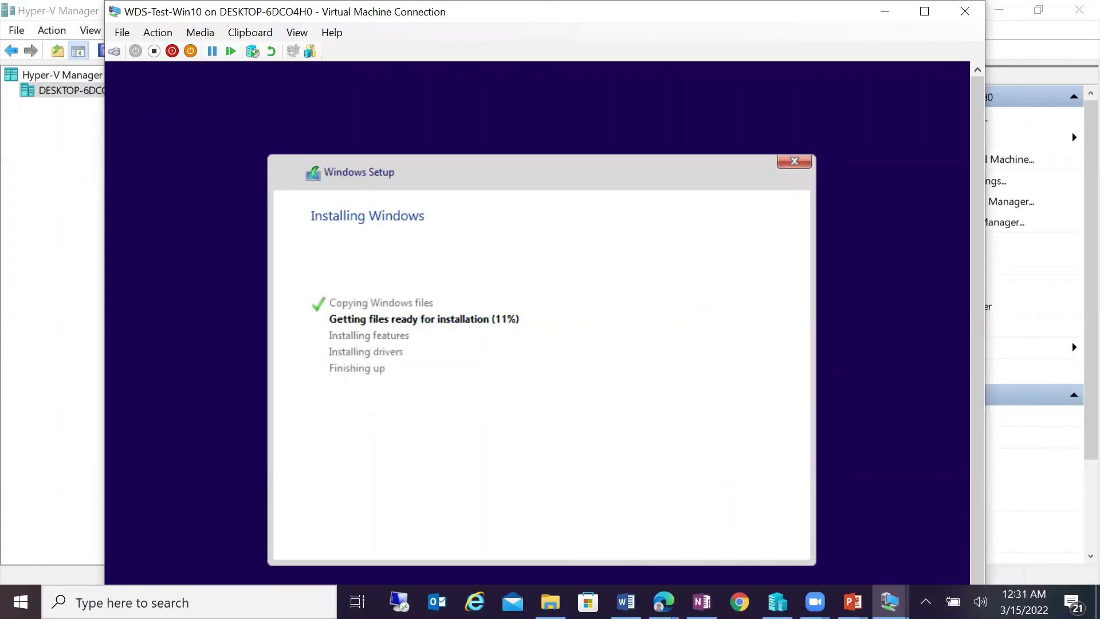
- Switch to the PowerPoint slide show with the Windows Deployment Services (WDS) title slide
click(852, 601)
click(913, 544)
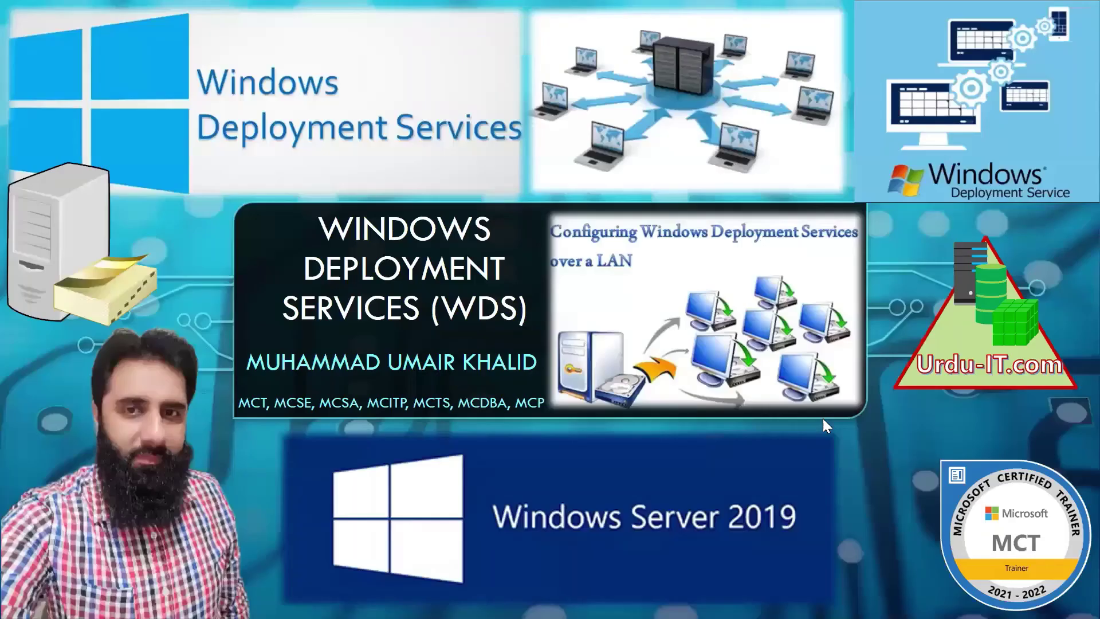